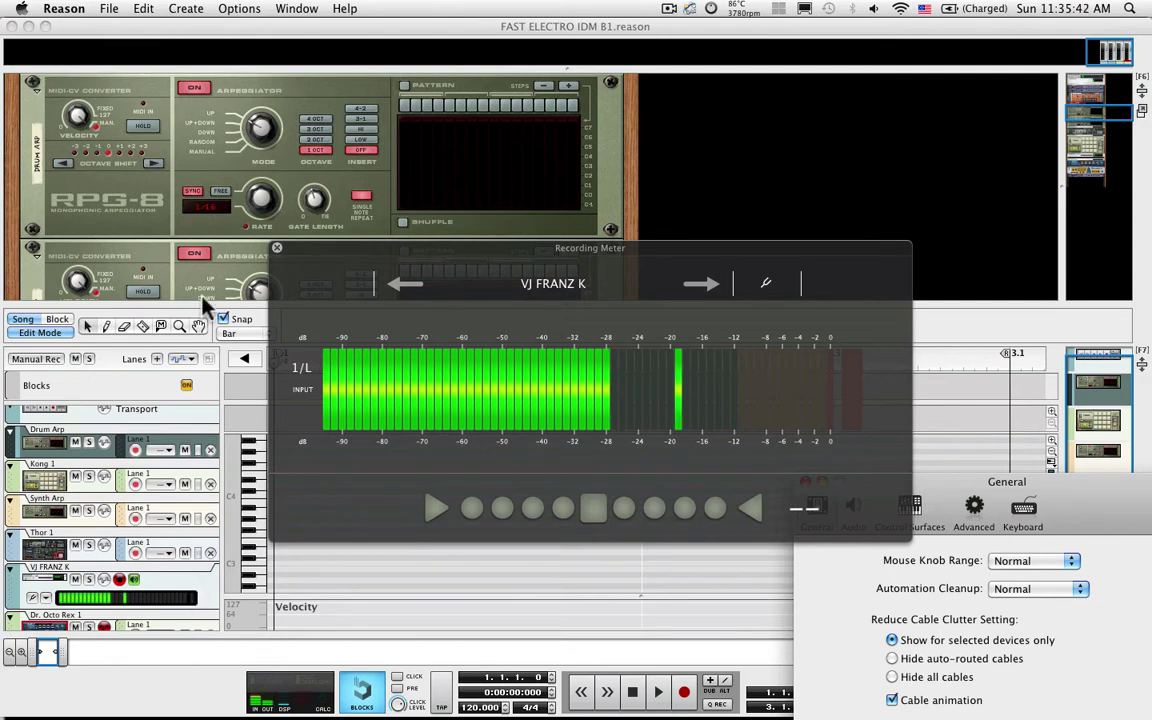
Close the Recording Meter and enlarge the rack area above the sequencer
click(277, 247)
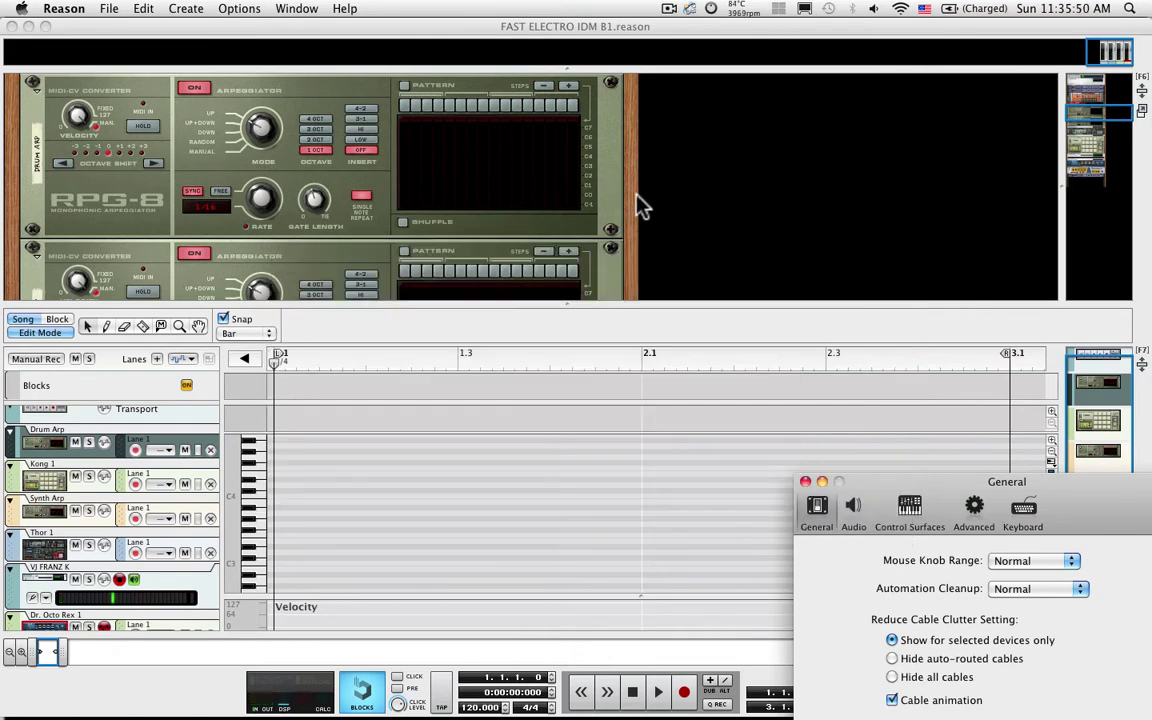
scroll(595, 193, down, 4)
scroll(595, 193, down, 5)
scroll(600, 222, down, 2)
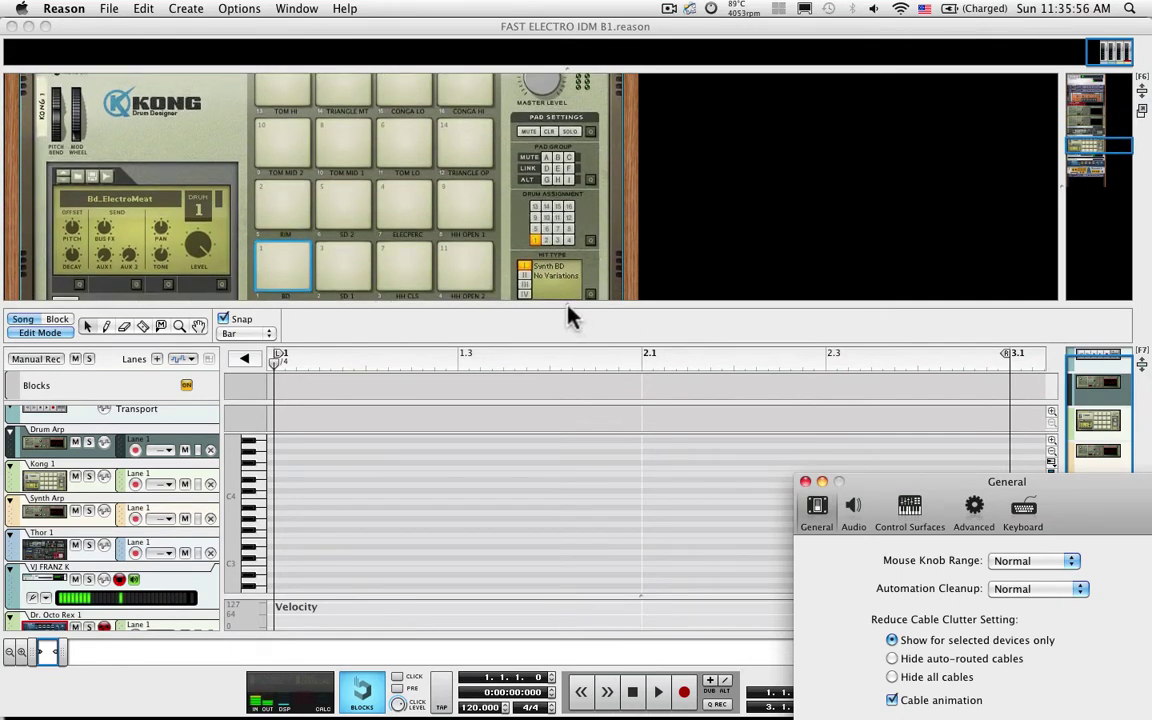
drag(567, 307, 571, 404)
Flip the rack to its back and find the master output cable connection
key(Tab)
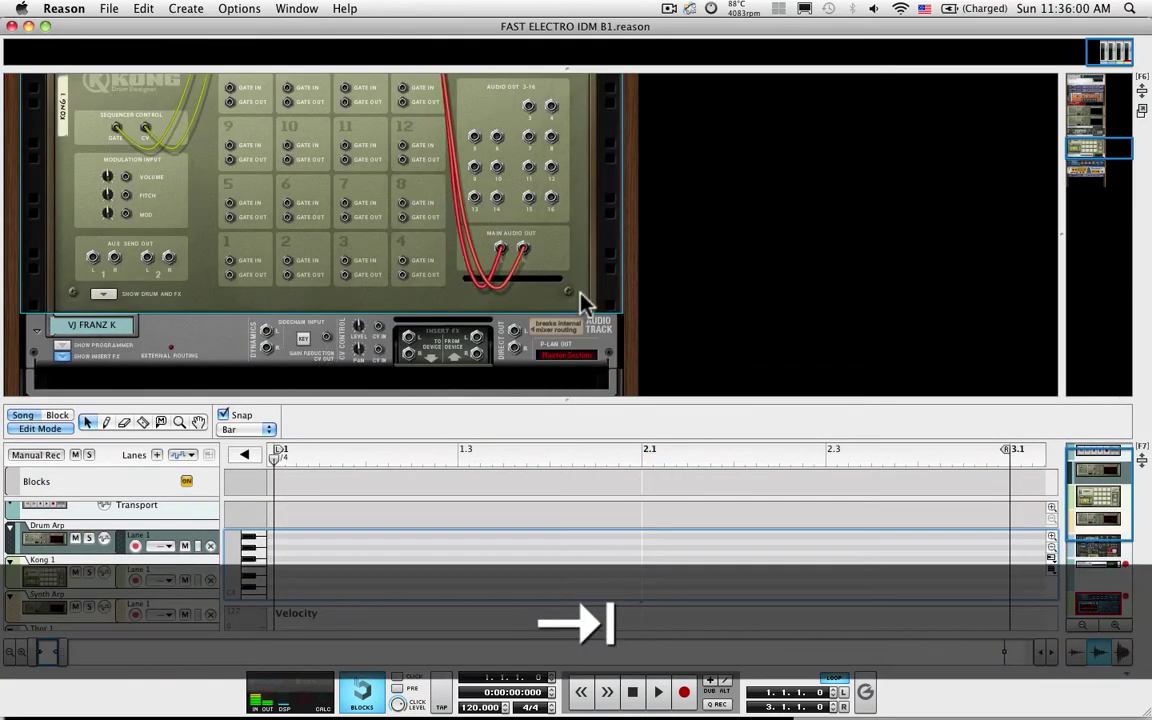
scroll(588, 290, up, 5)
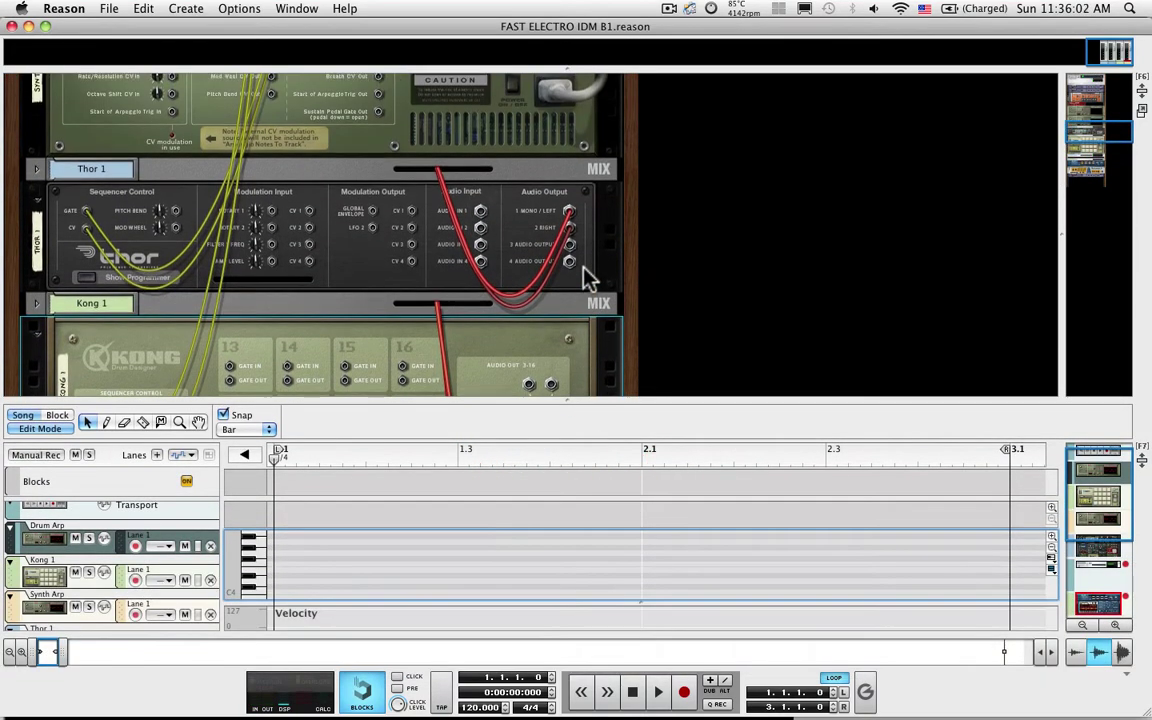
scroll(588, 280, up, 3)
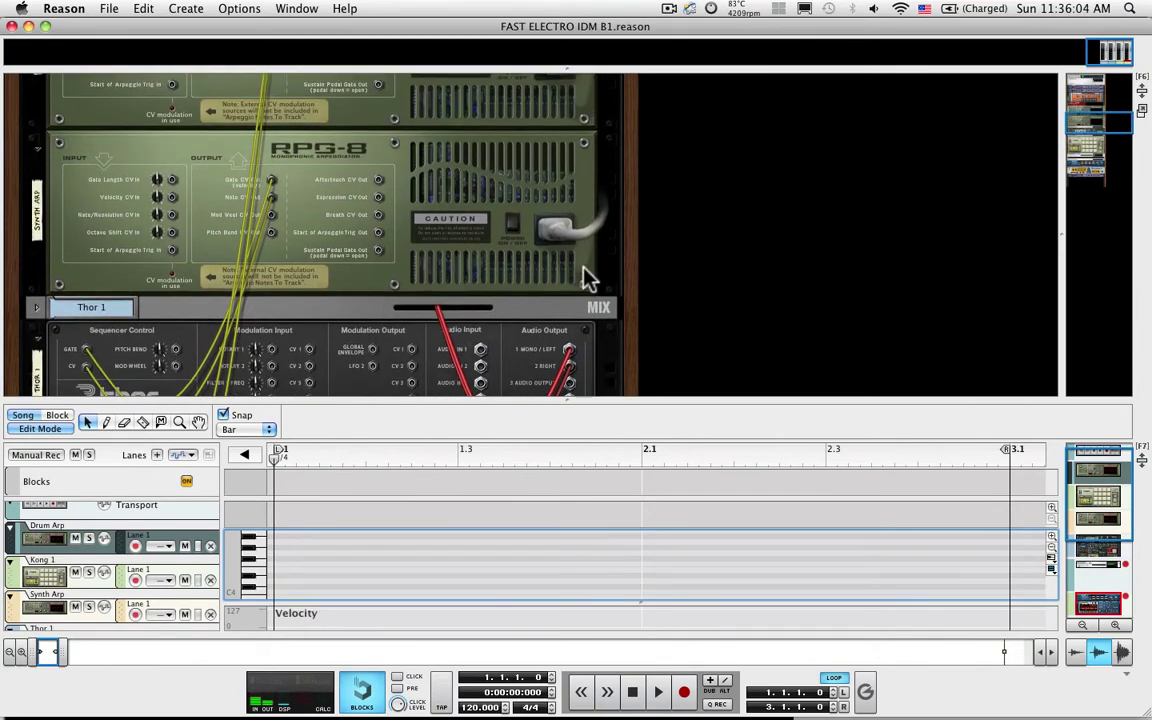
scroll(588, 280, up, 5)
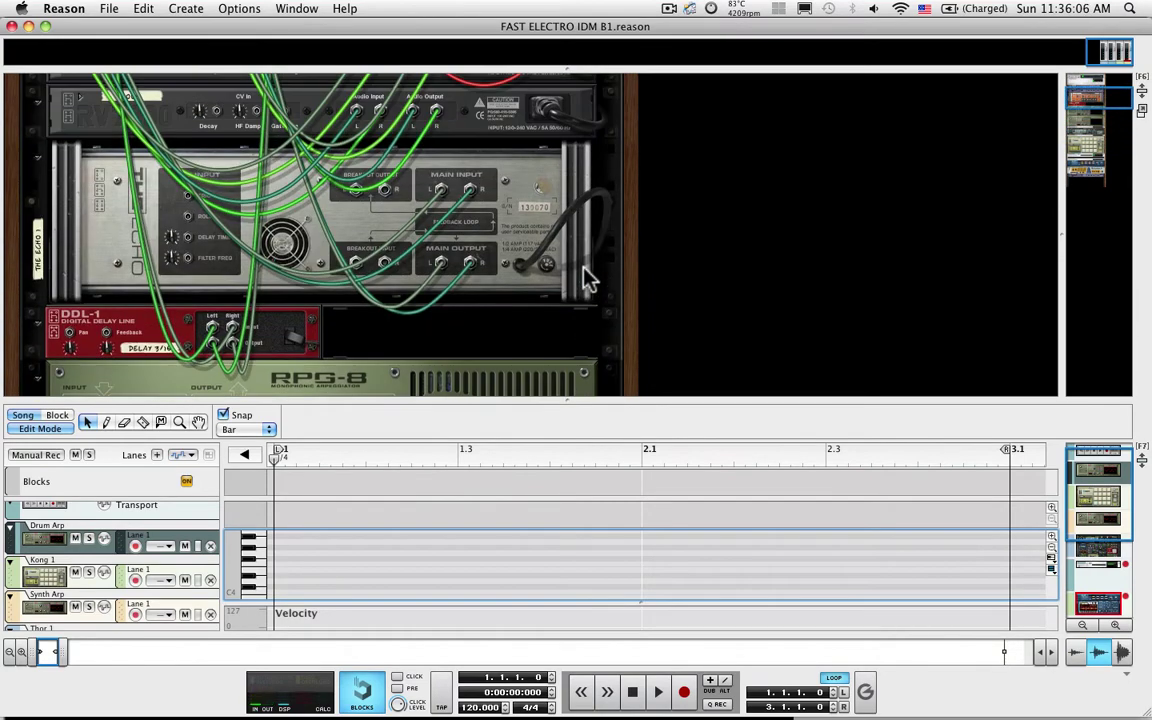
scroll(588, 278, up, 2)
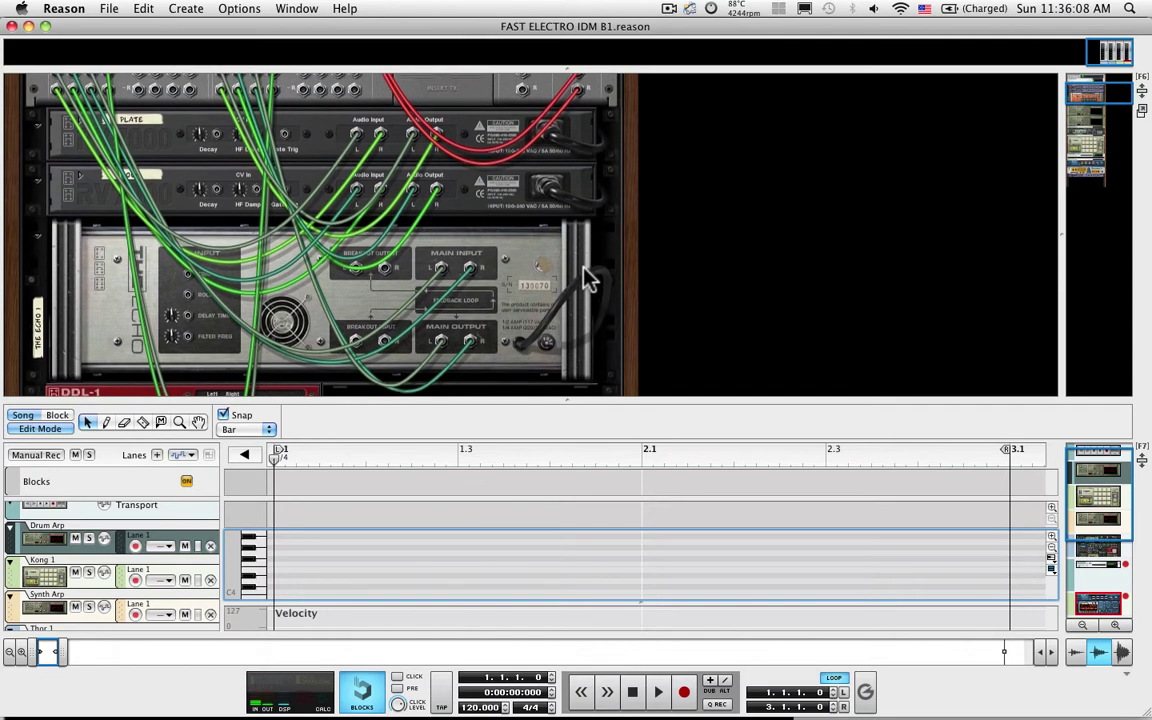
scroll(588, 278, up, 3)
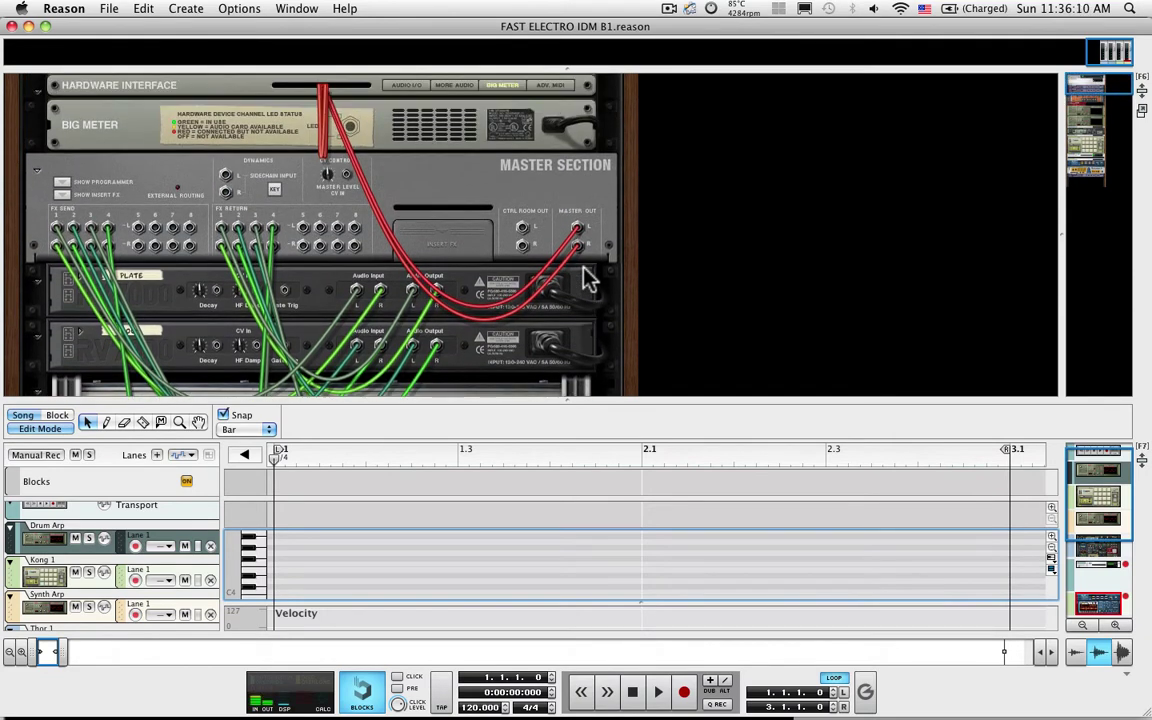
mouse_move(578, 231)
mouse_down()
mouse_move(470, 226)
mouse_move(557, 250)
mouse_move(352, 278)
mouse_move(578, 232)
mouse_up()
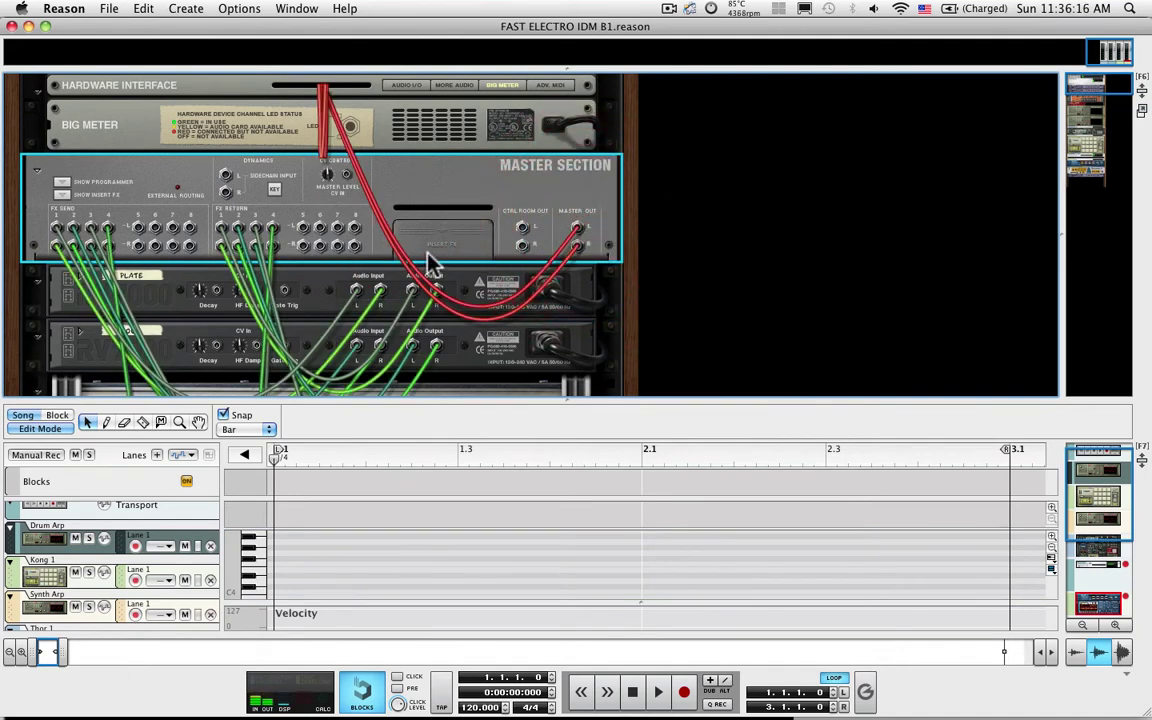
Scroll down through the back-panel cabling of the rack devices
scroll(398, 258, down, 10)
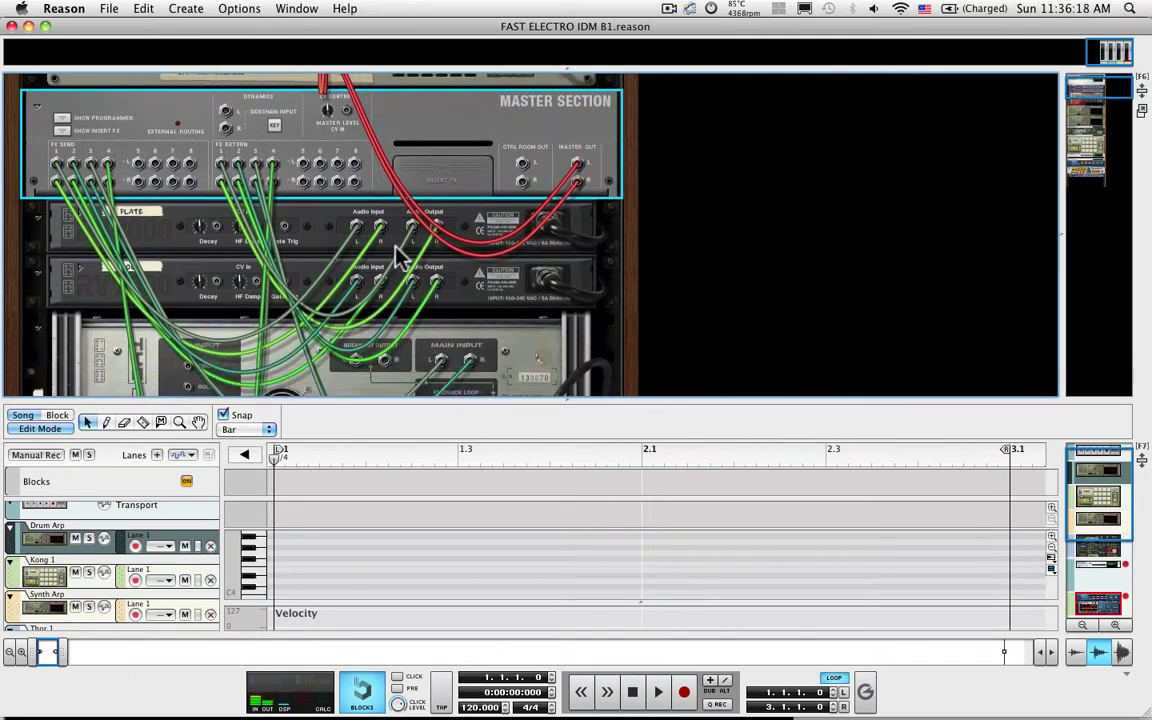
scroll(398, 258, down, 5)
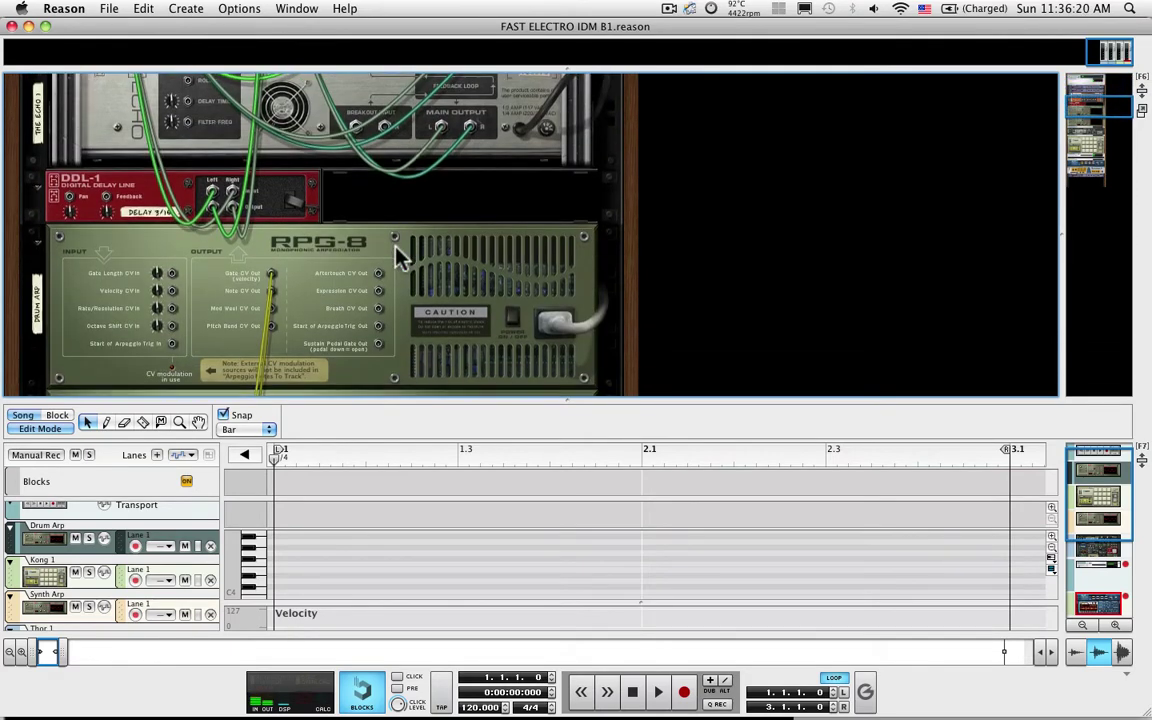
scroll(398, 258, down, 1)
scroll(398, 258, down, 3)
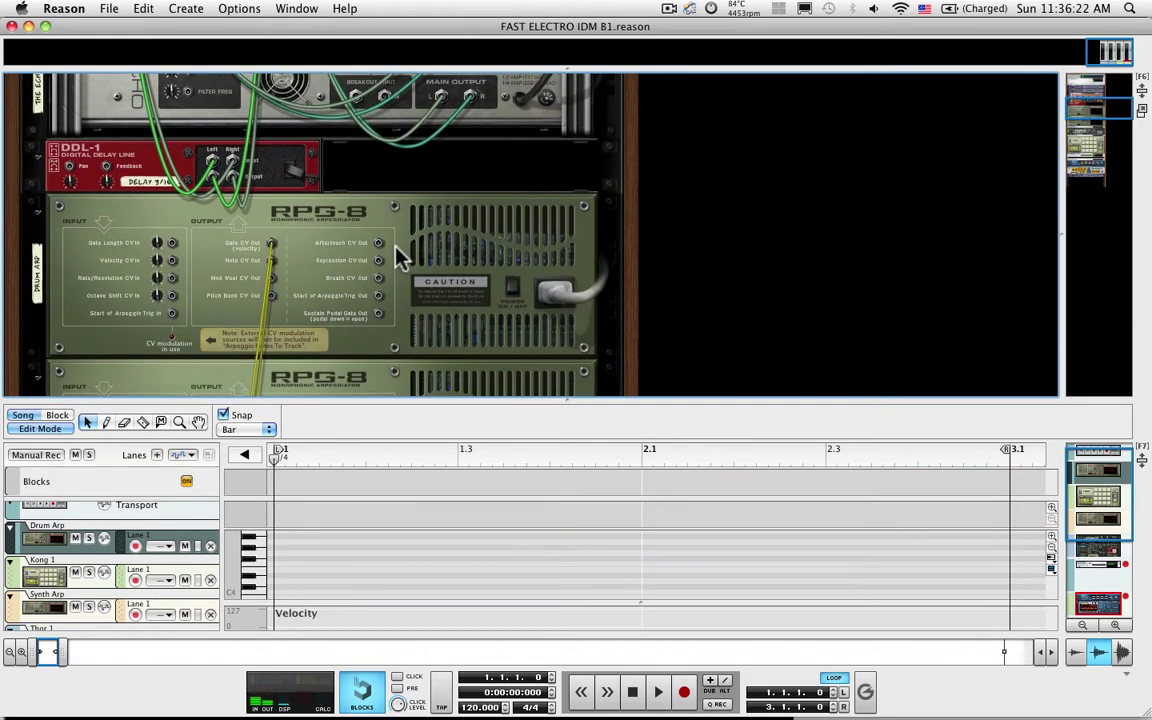
scroll(398, 258, down, 1)
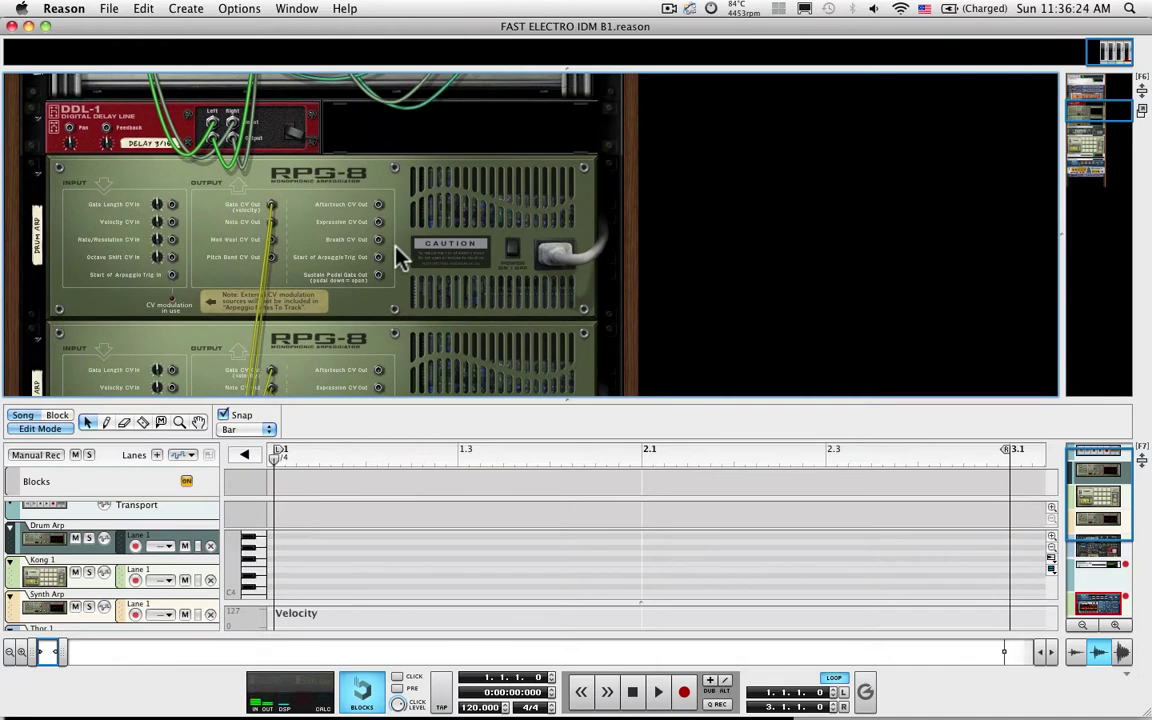
scroll(398, 258, down, 1)
scroll(162, 533, down, 4)
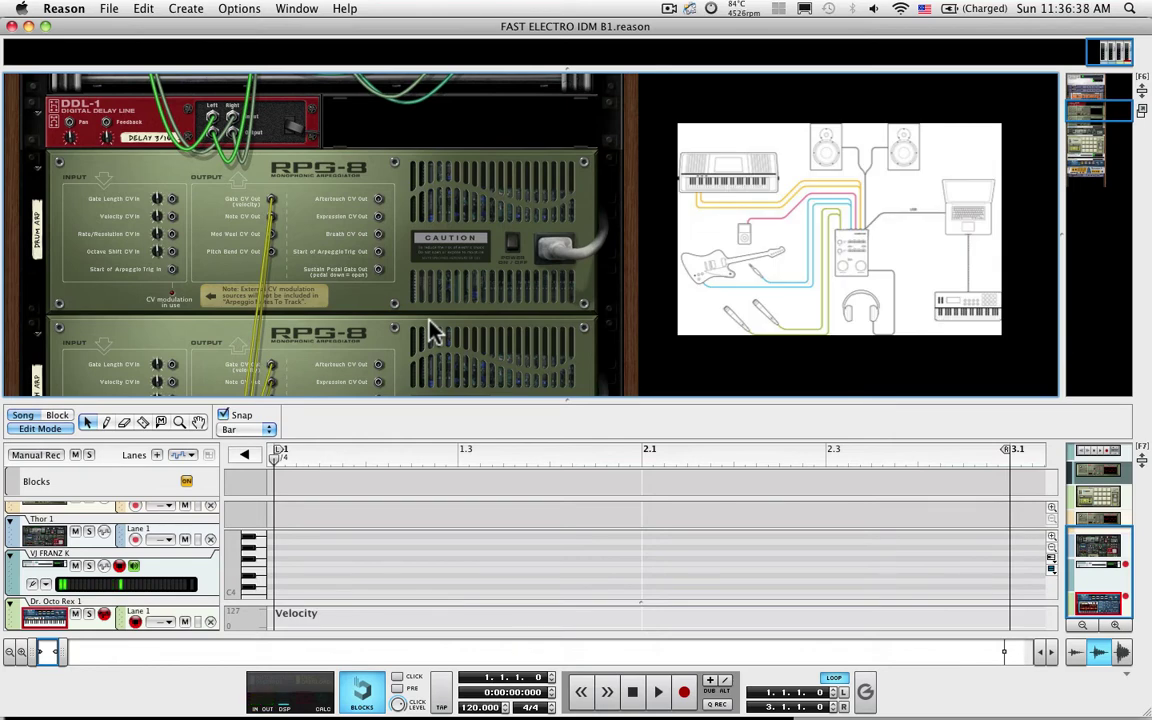
Scroll the rear rack back up to the Master Section's output cabling
scroll(432, 330, up, 10)
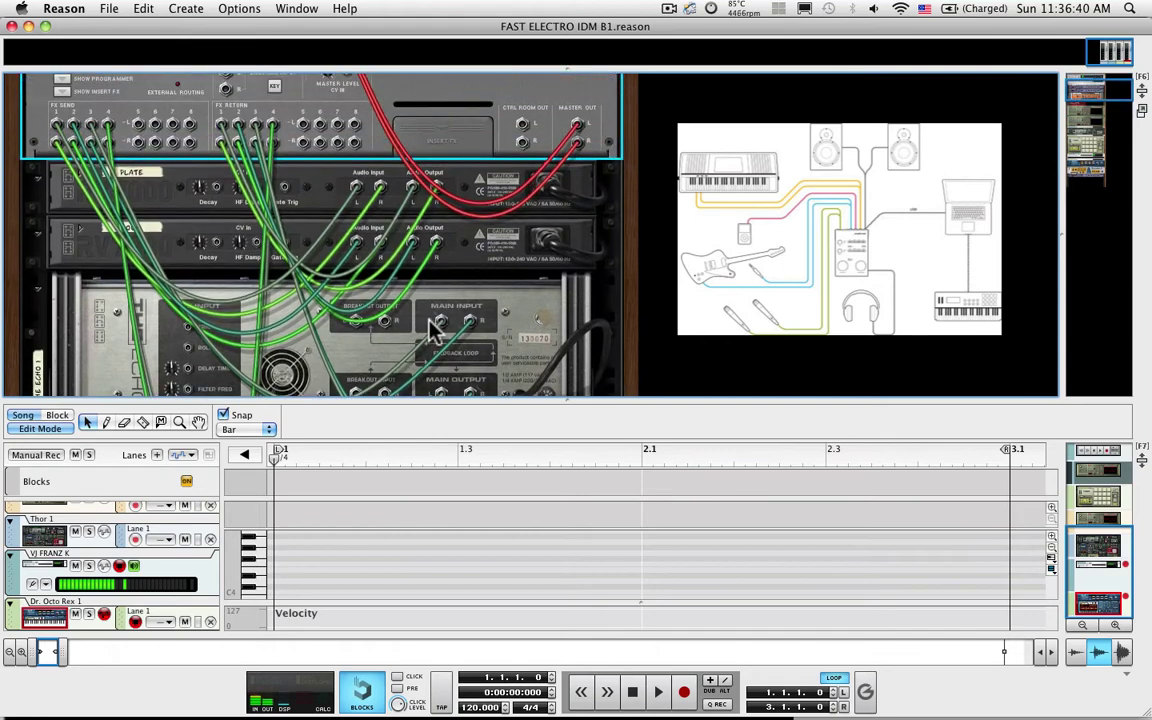
scroll(432, 330, up, 5)
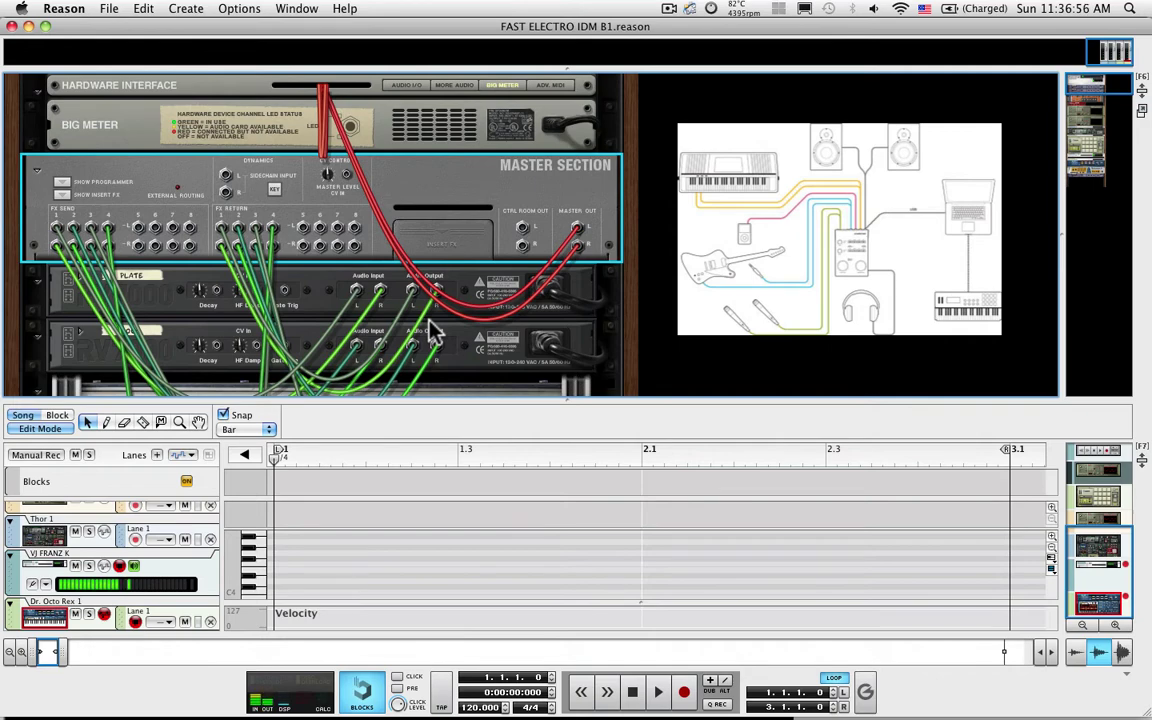
Return the rack to its front panels and bring Kong's Electronic 1 kit and VJ FRANZ K into view
key(Tab)
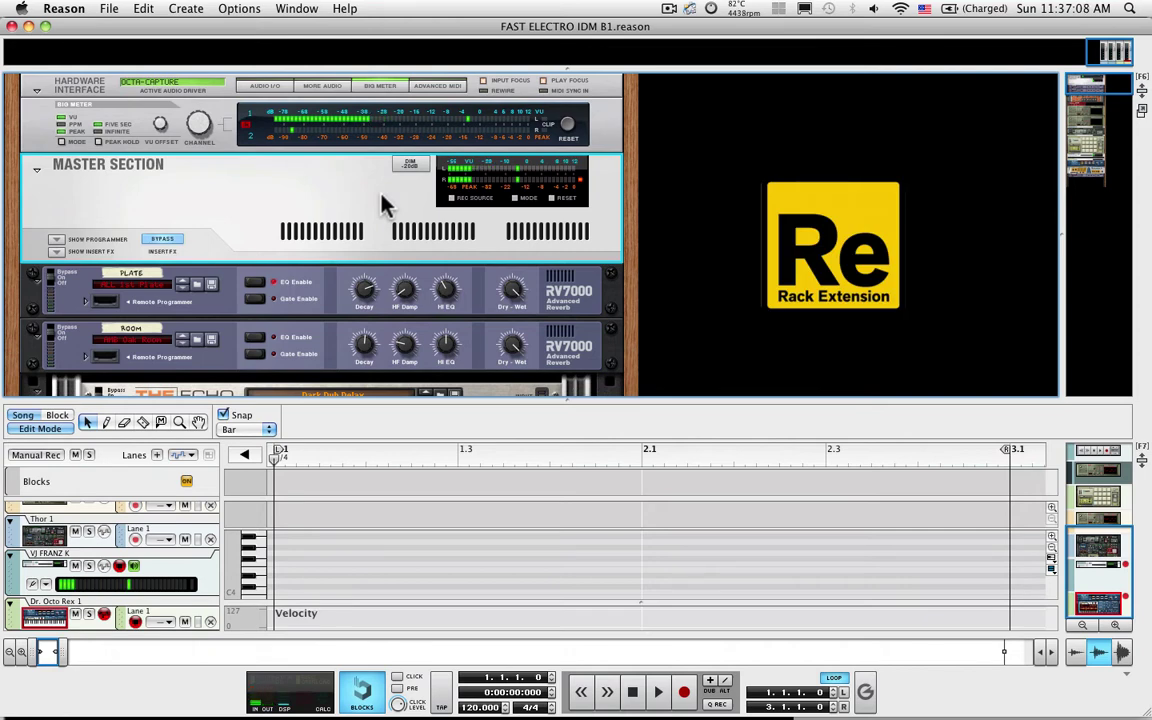
scroll(382, 198, down, 2)
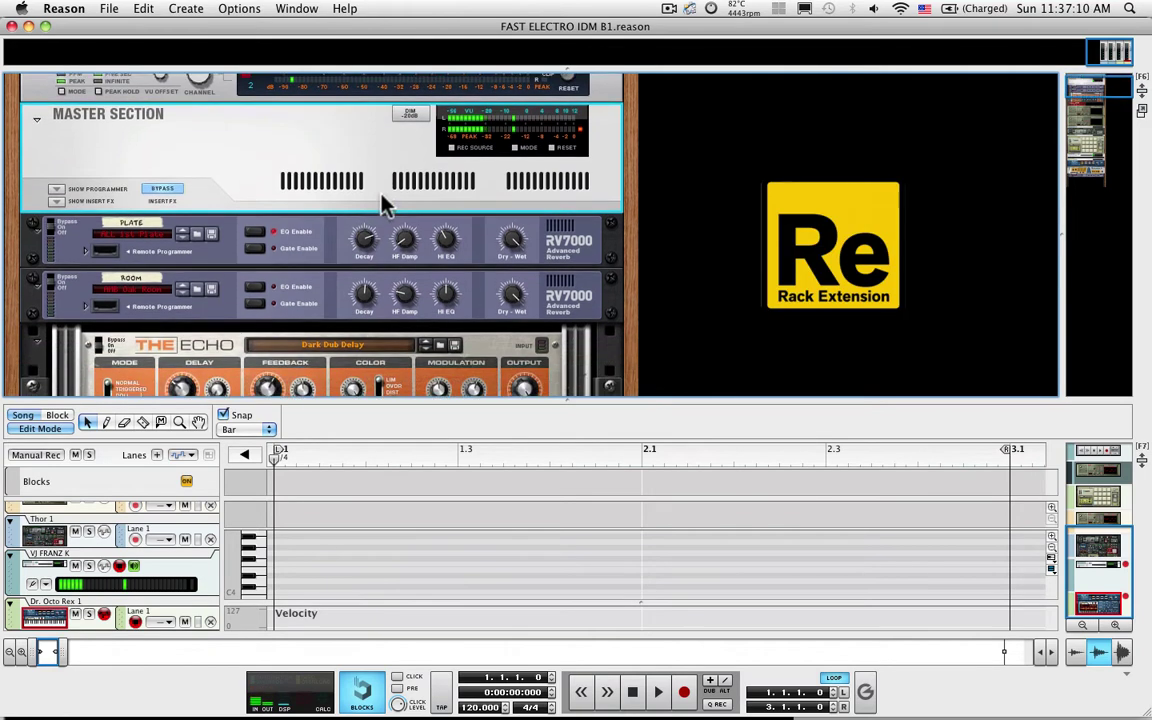
scroll(382, 204, down, 6)
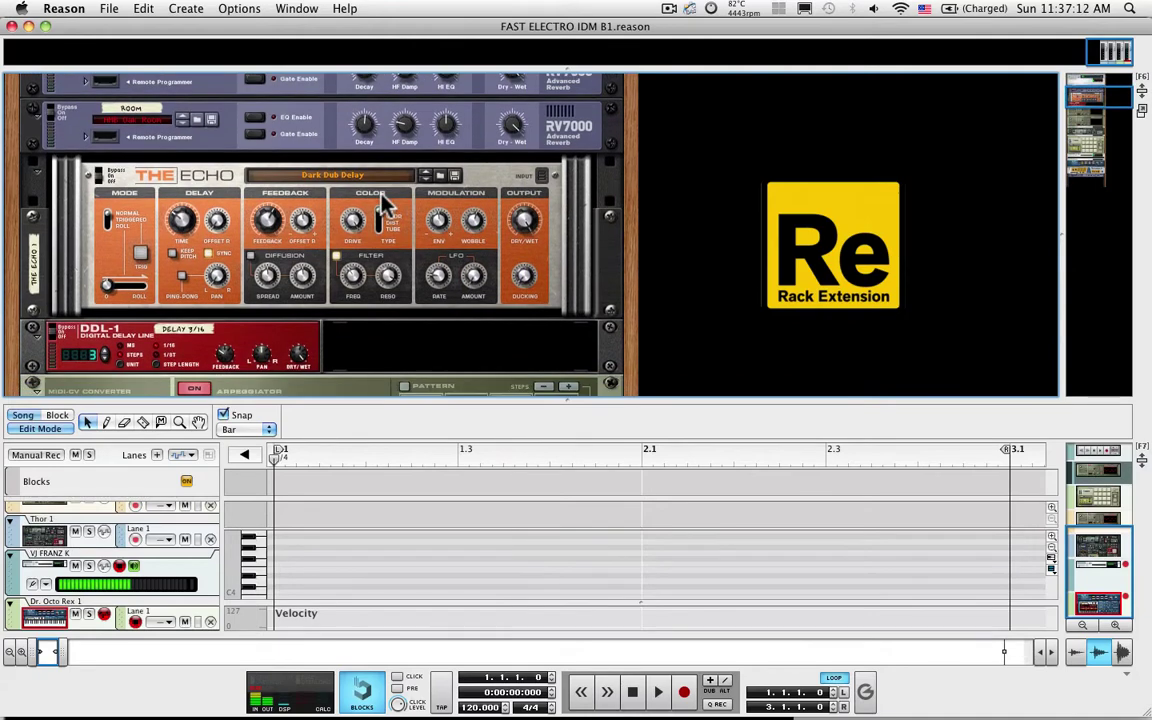
scroll(388, 205, down, 4)
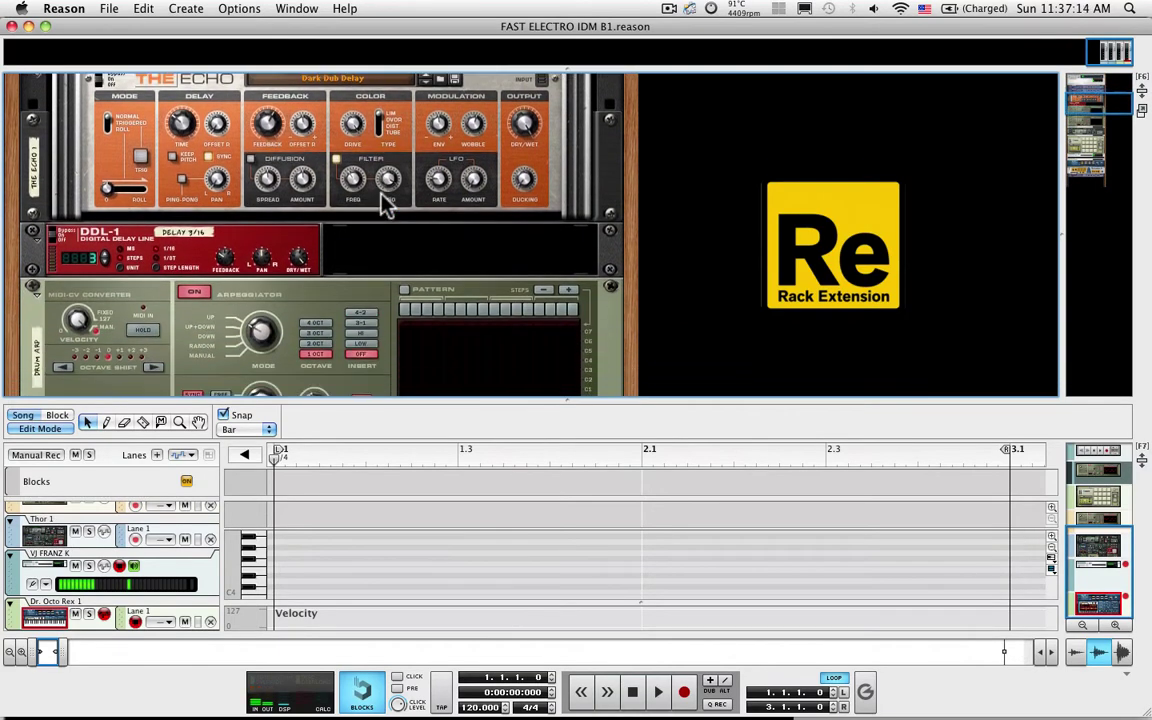
scroll(383, 203, down, 3)
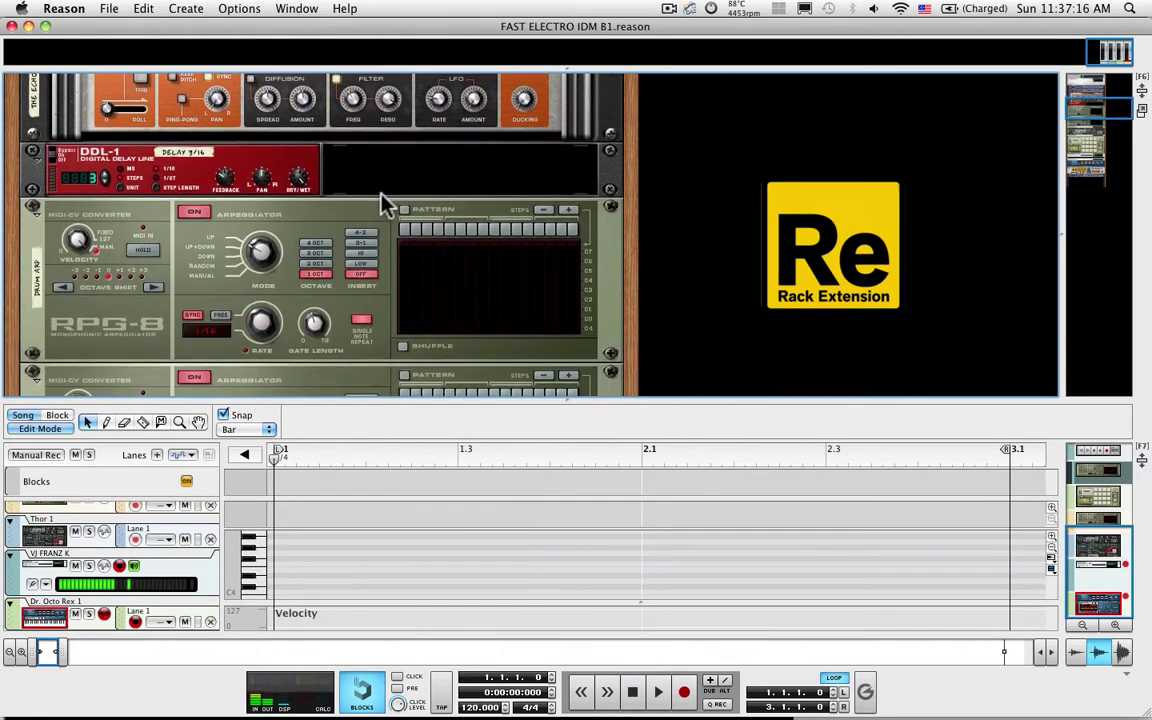
scroll(383, 204, down, 2)
scroll(383, 204, up, 2)
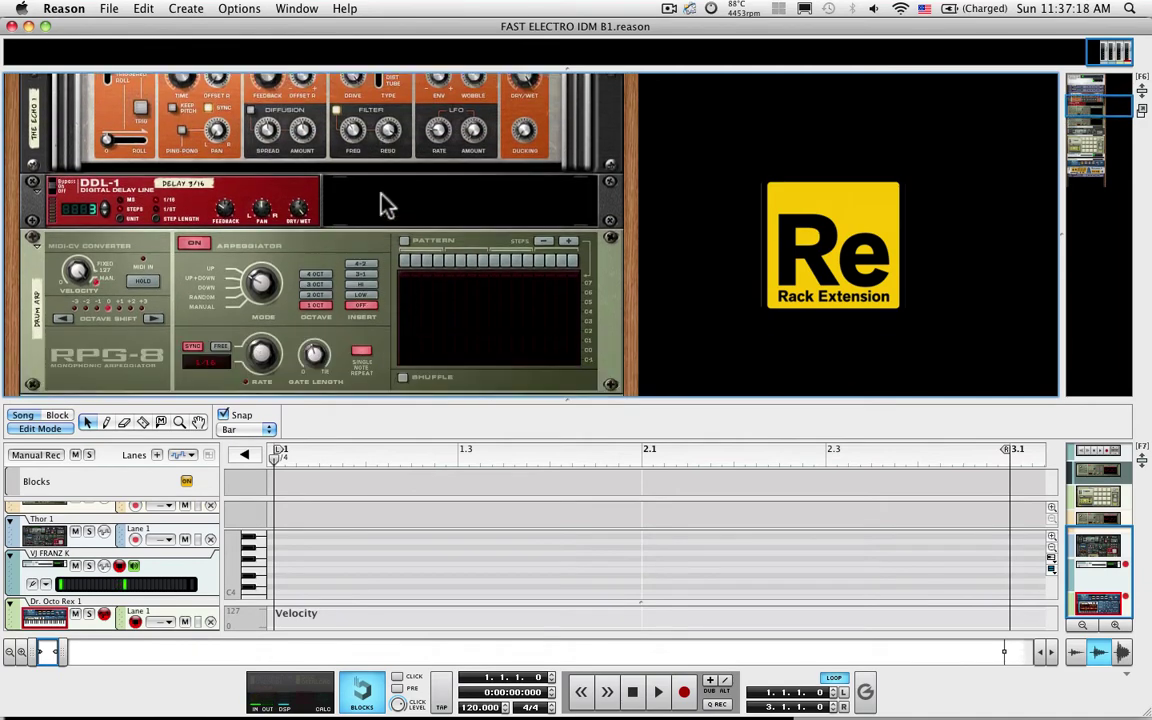
scroll(383, 204, down, 20)
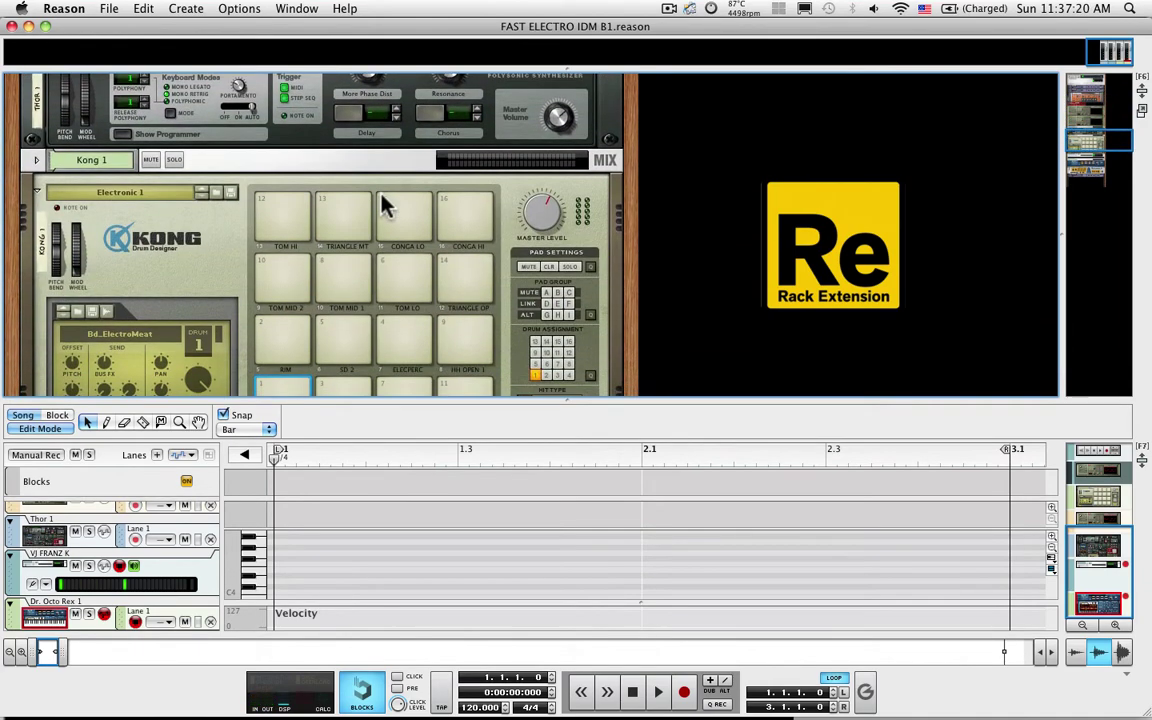
scroll(386, 205, down, 3)
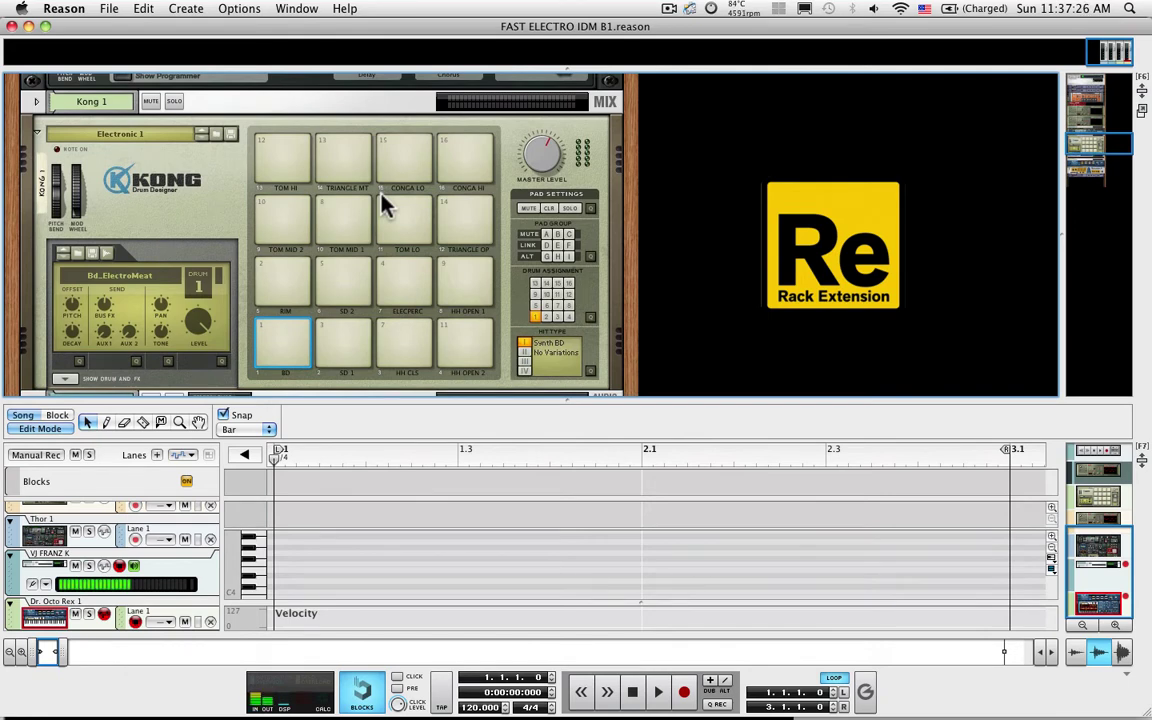
scroll(386, 205, down, 3)
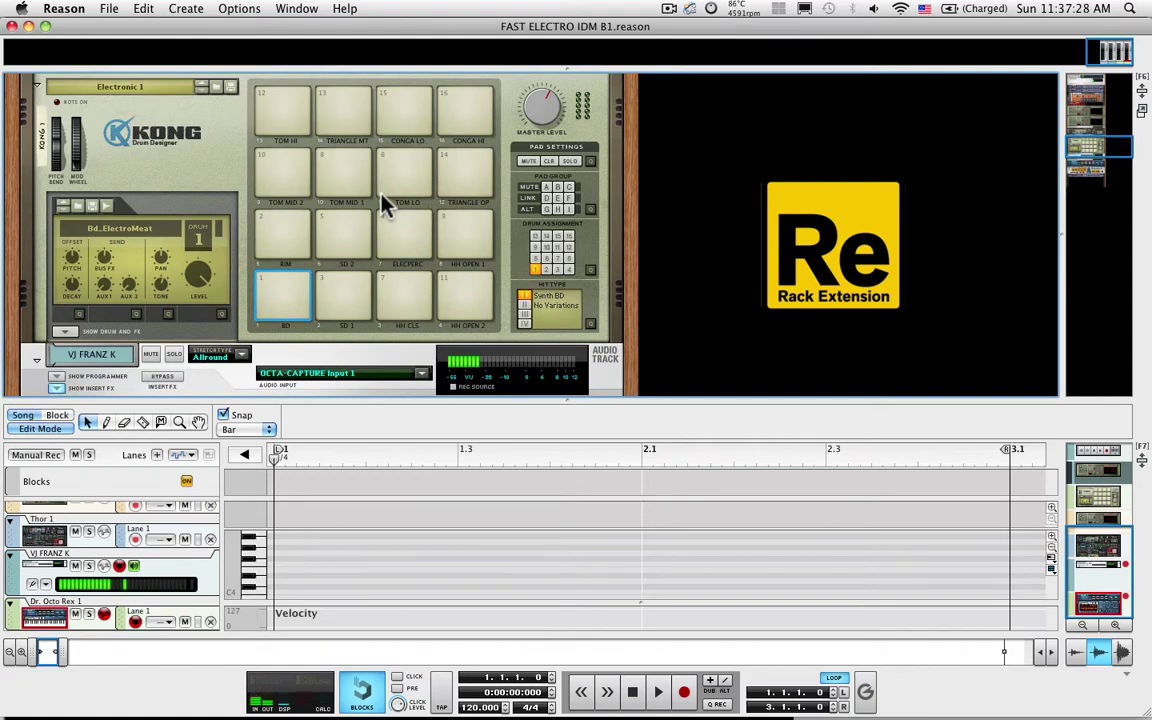
scroll(384, 201, up, 2)
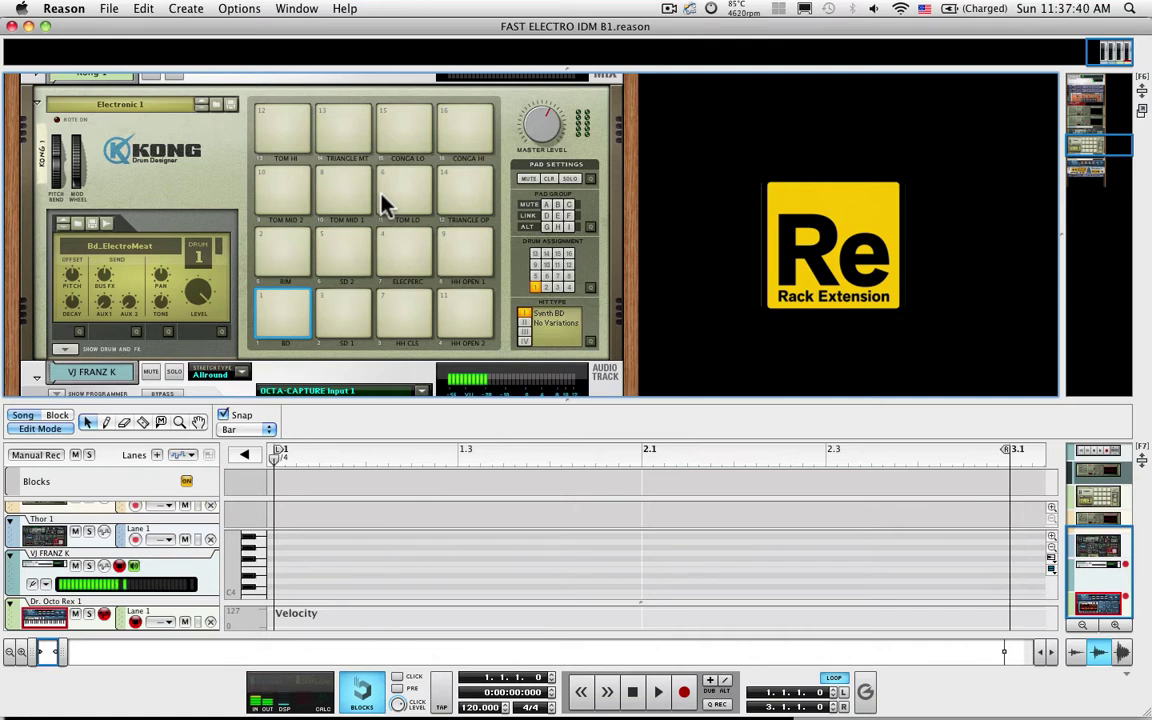
scroll(382, 197, down, 2)
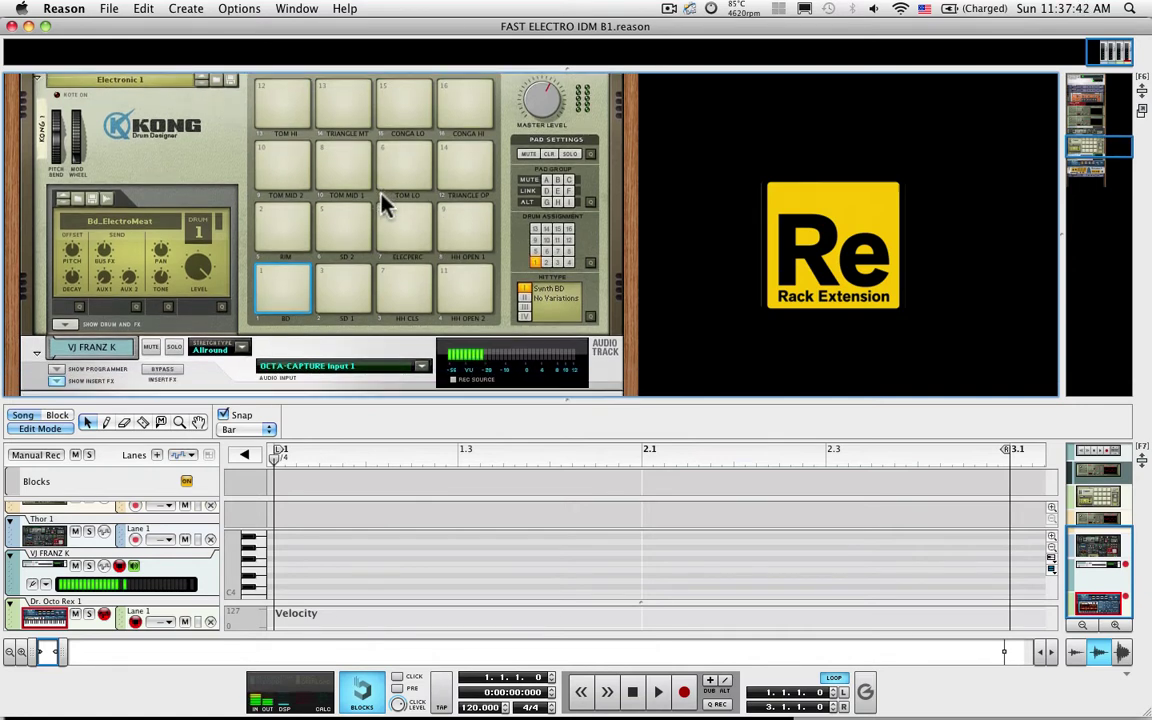
scroll(382, 198, up, 1)
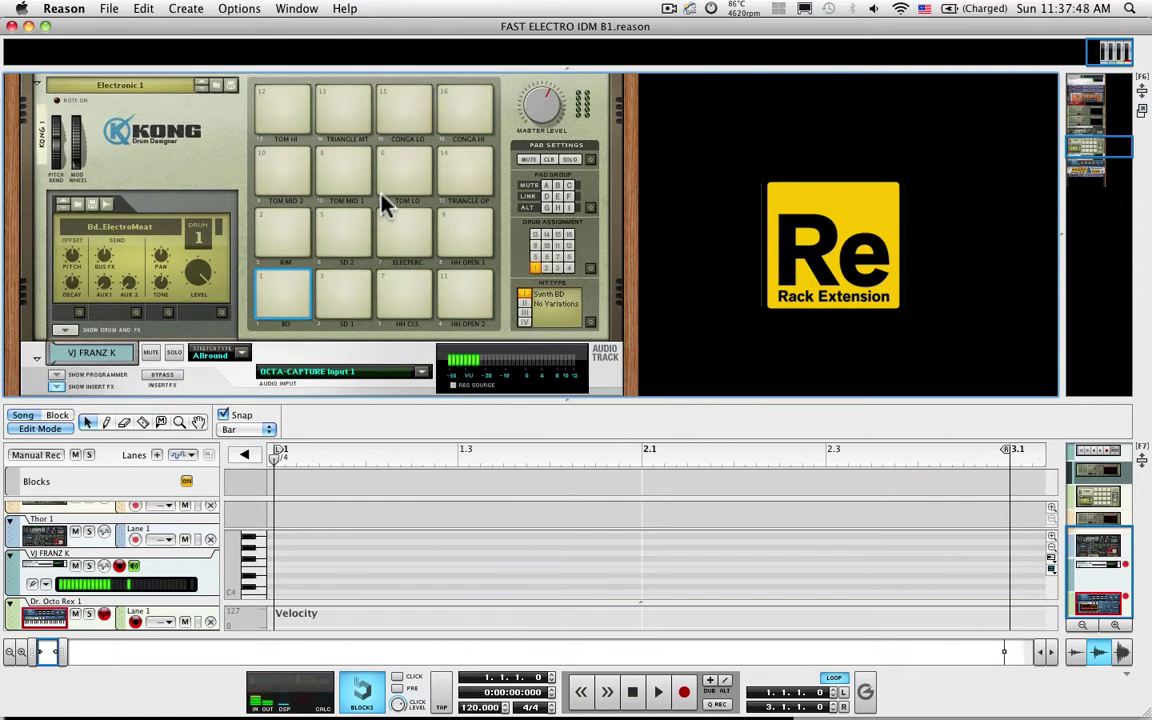
scroll(381, 198, down, 4)
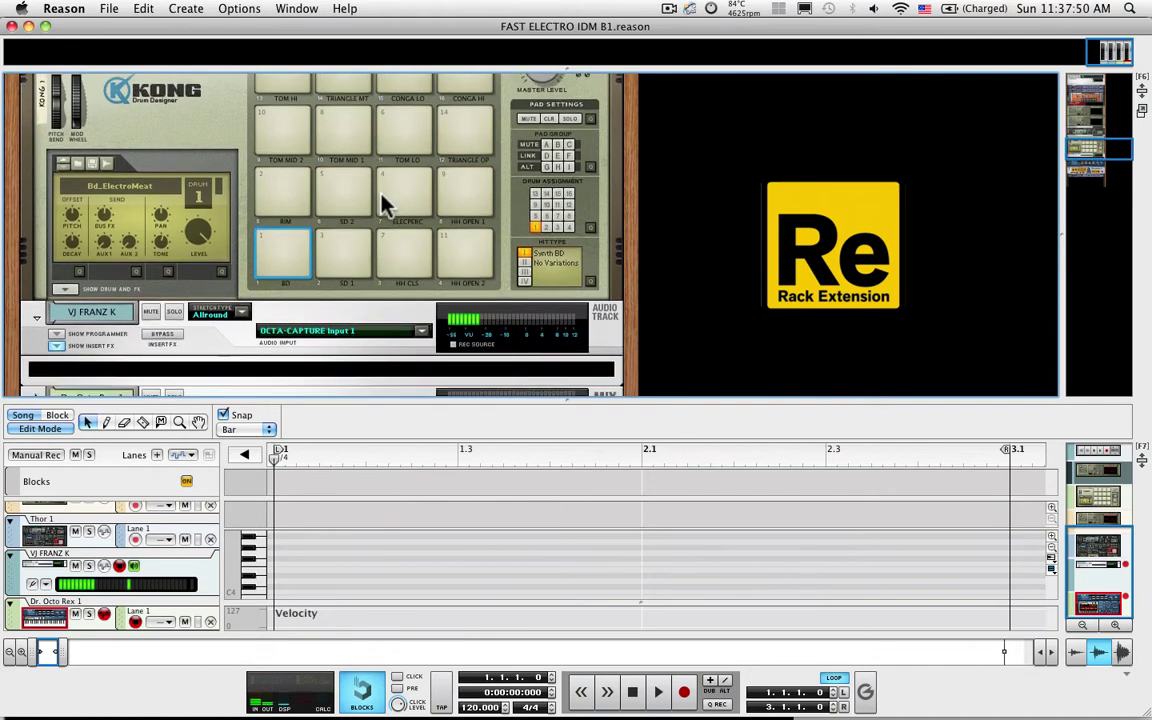
scroll(382, 203, down, 10)
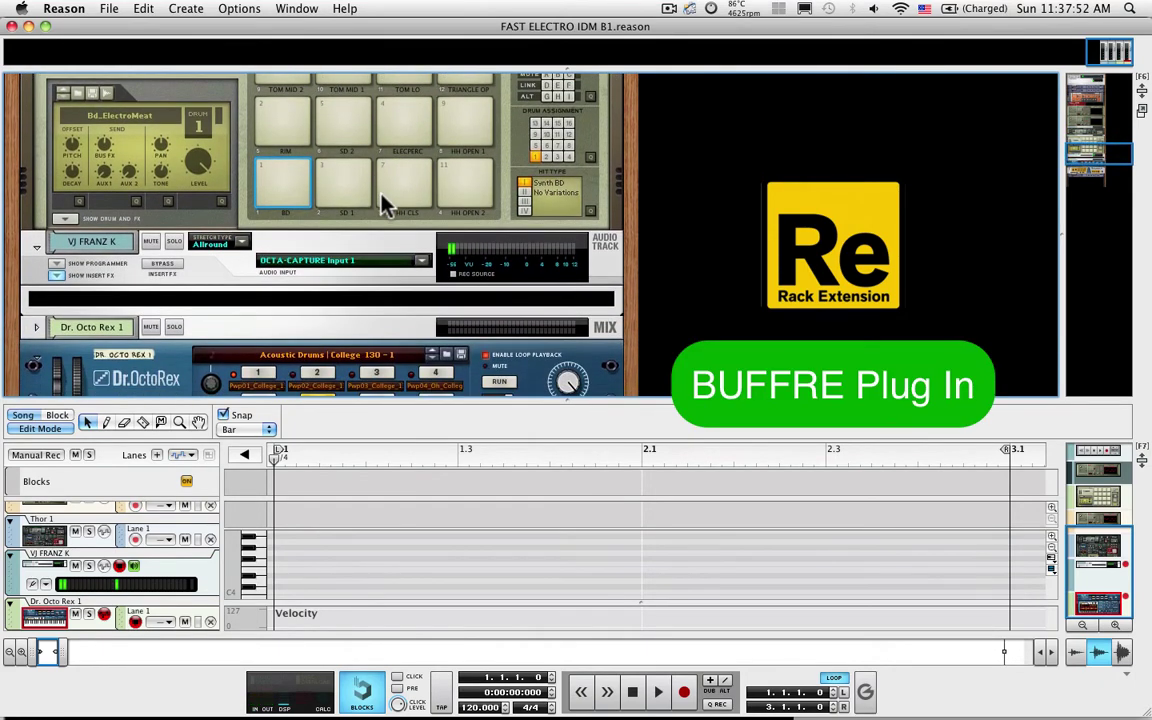
scroll(382, 195, down, 6)
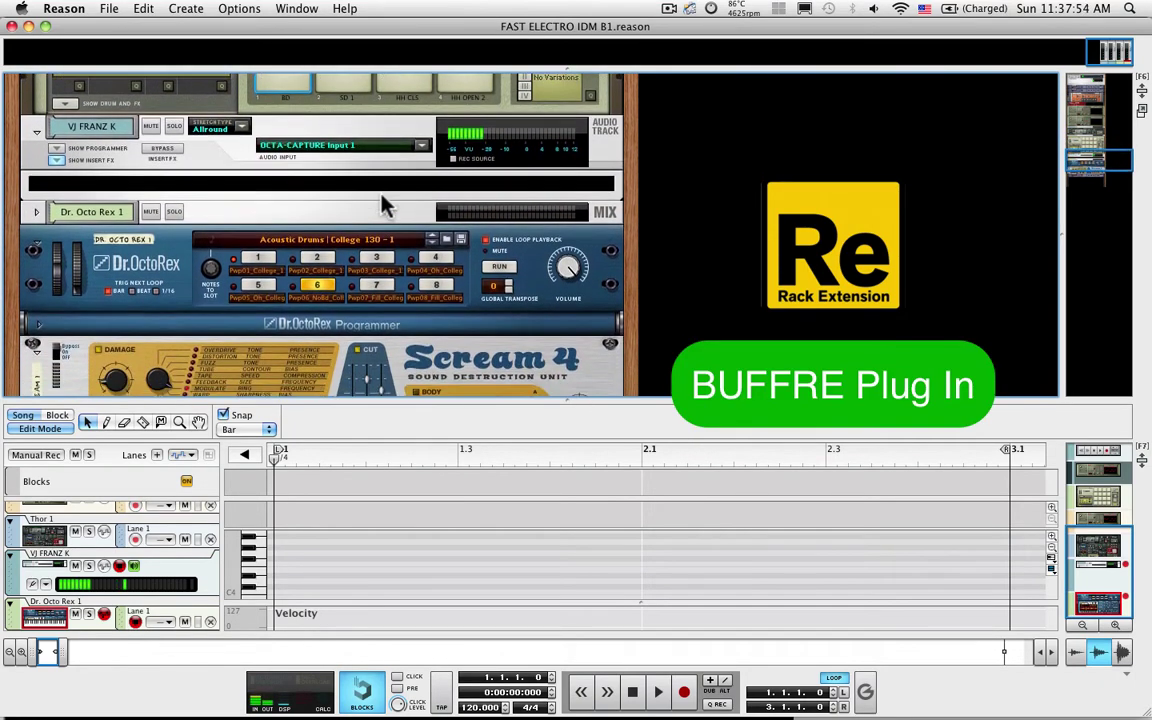
scroll(382, 203, down, 6)
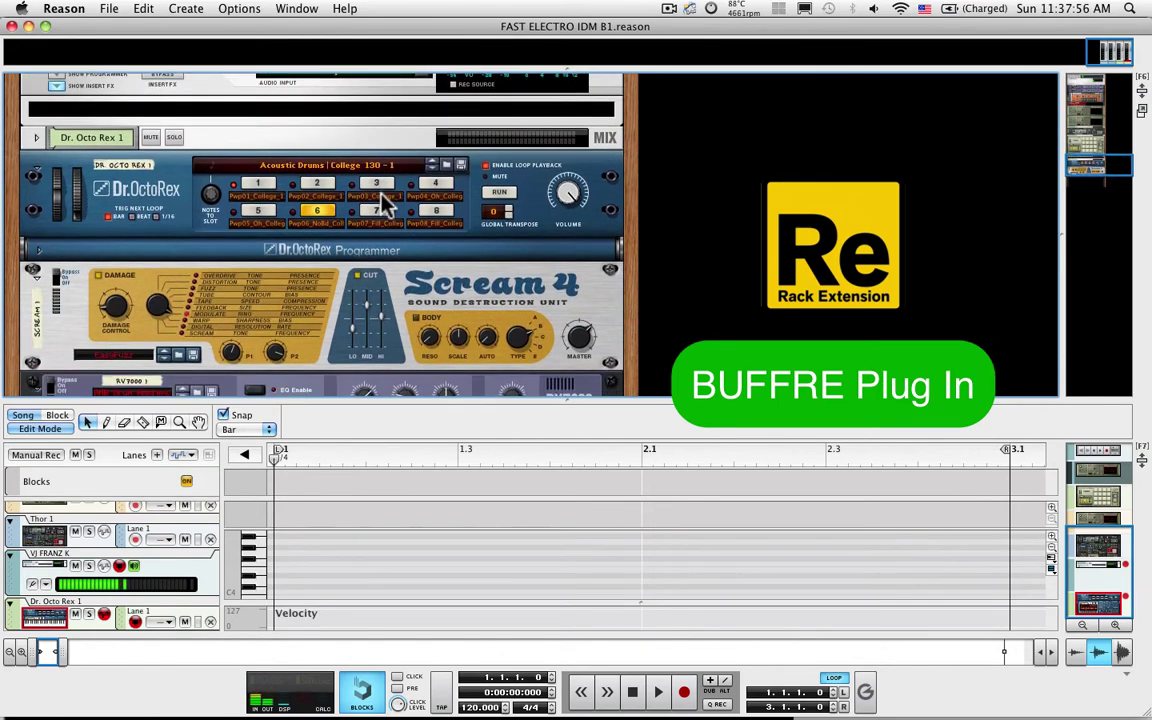
scroll(385, 203, down, 2)
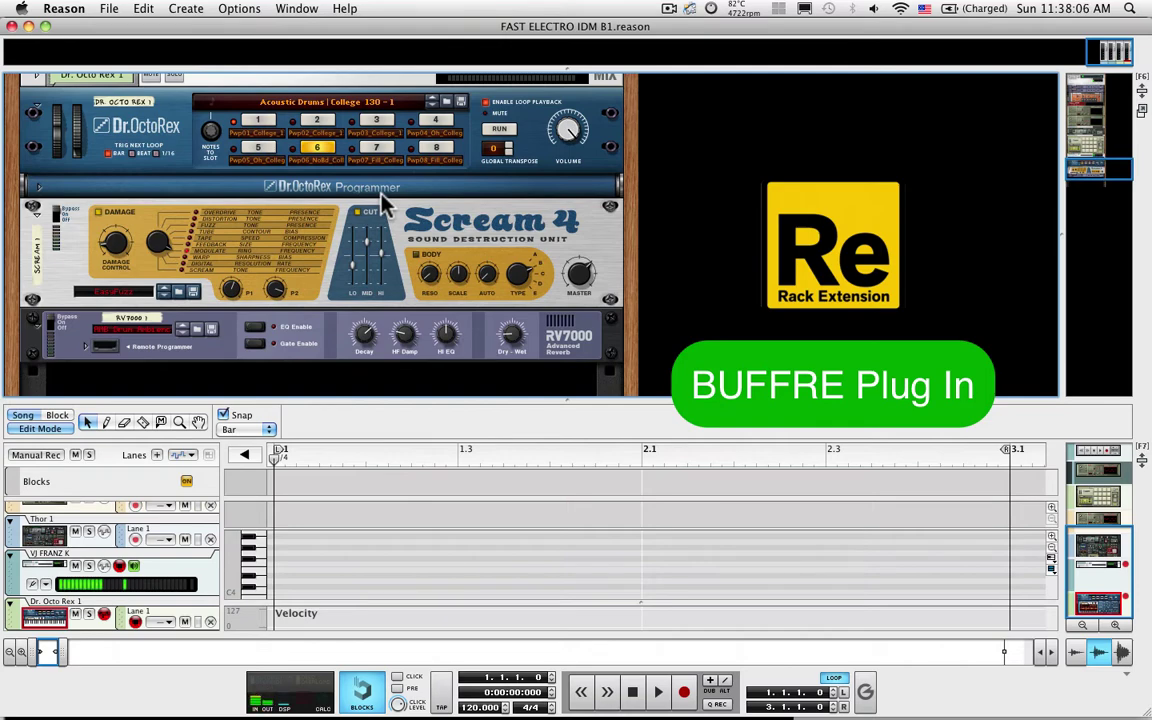
scroll(380, 194, up, 10)
scroll(382, 198, up, 12)
scroll(382, 198, up, 5)
scroll(382, 200, up, 2)
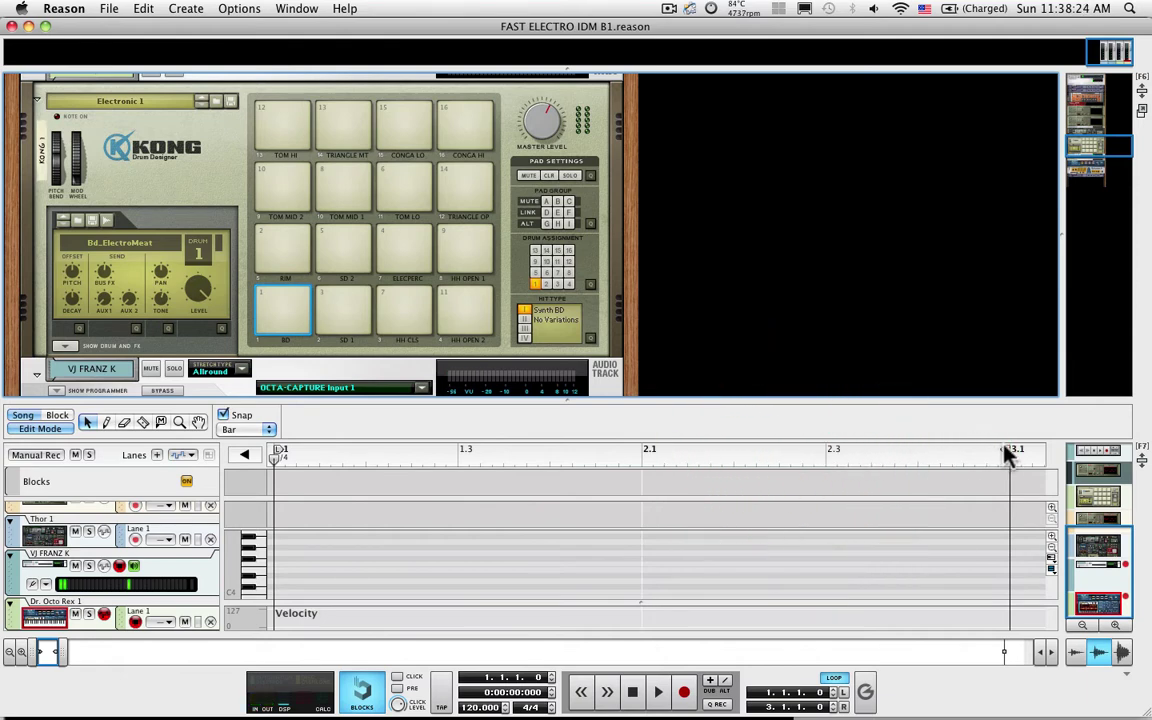
Move the right loop locator from bar 3.1 back to bar 2.1
drag(1008, 455, 997, 452)
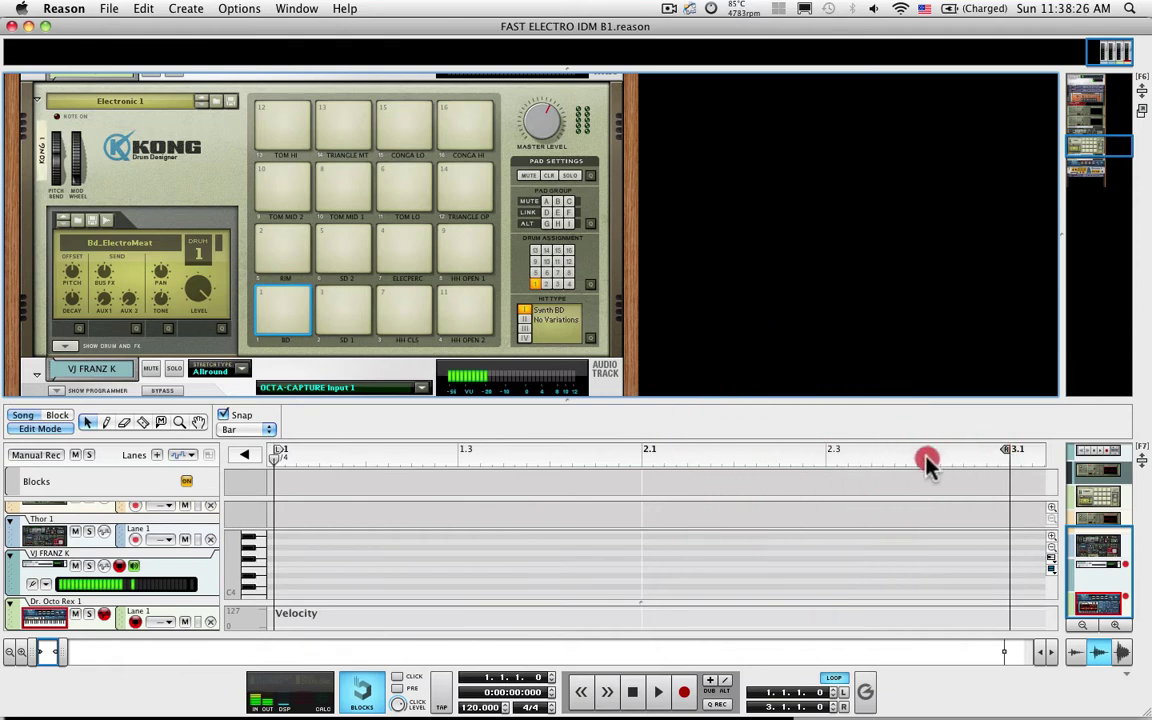
drag(838, 463, 757, 452)
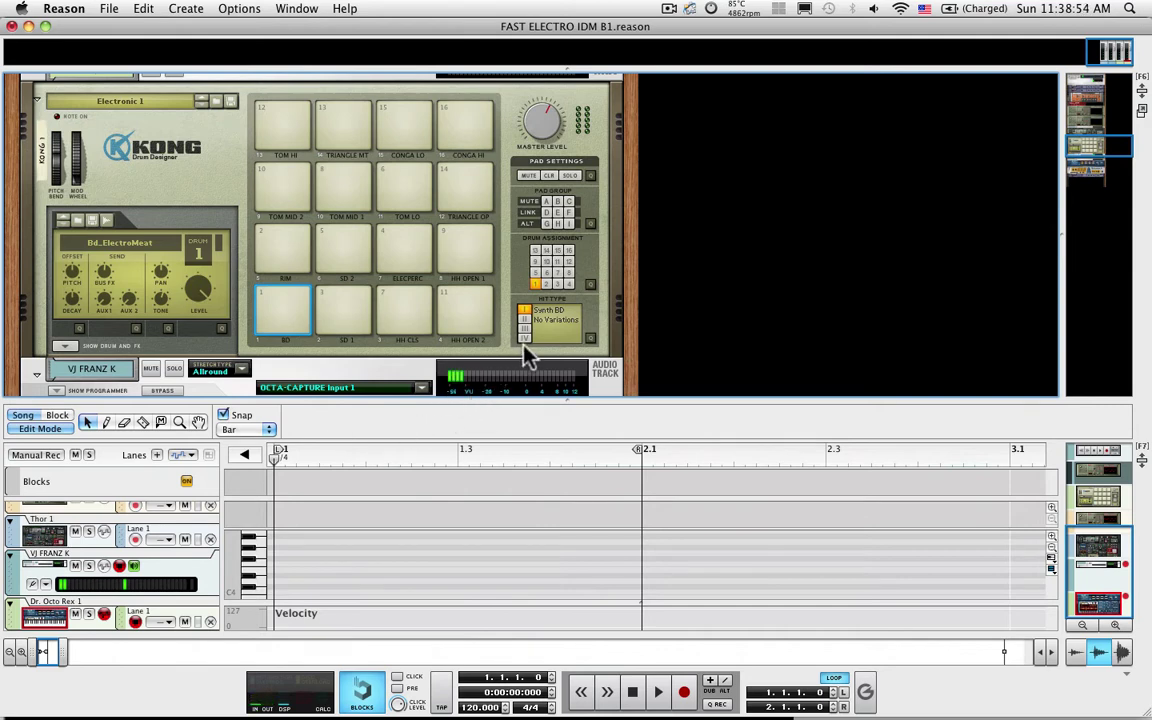
Select Kong 1, glance at its back panel, and scroll down the front rack
click(612, 280)
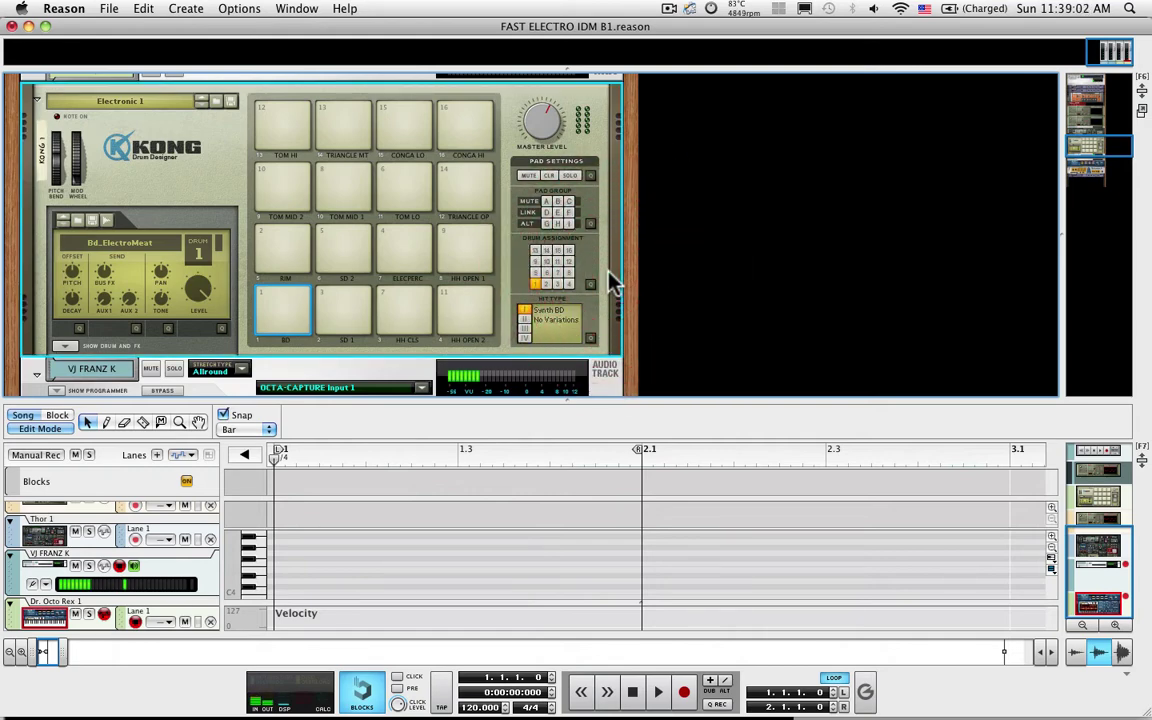
key(Tab)
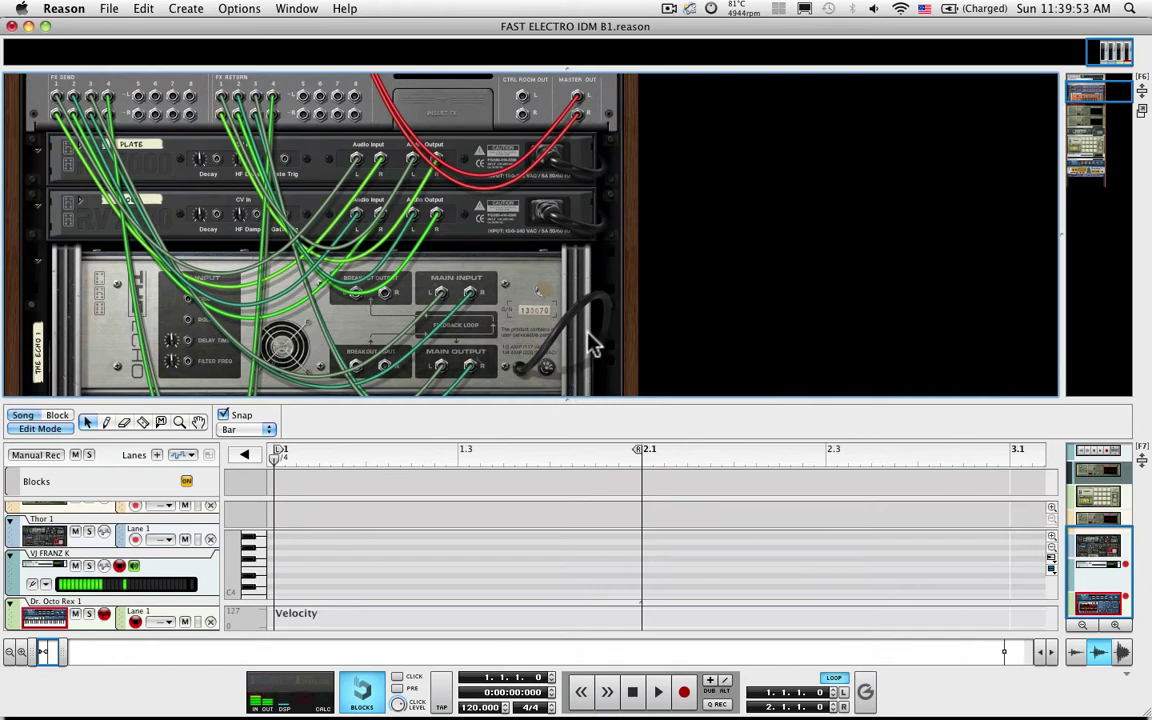
key(Tab)
scroll(590, 340, down, 10)
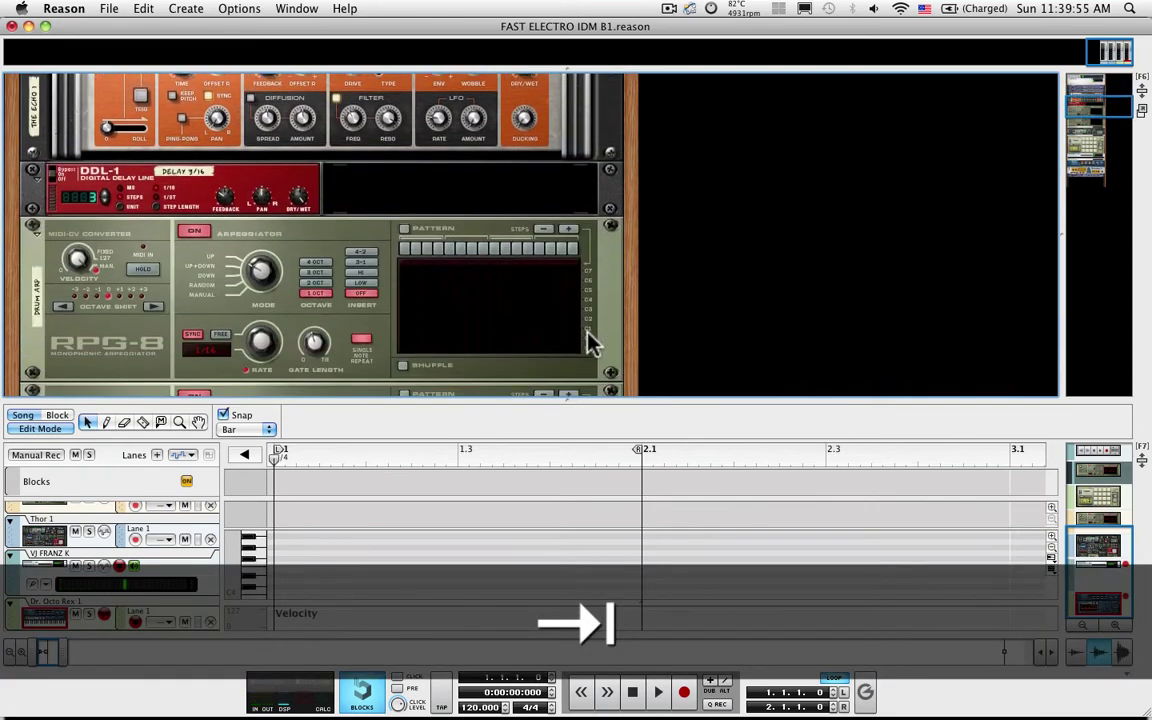
scroll(590, 340, down, 5)
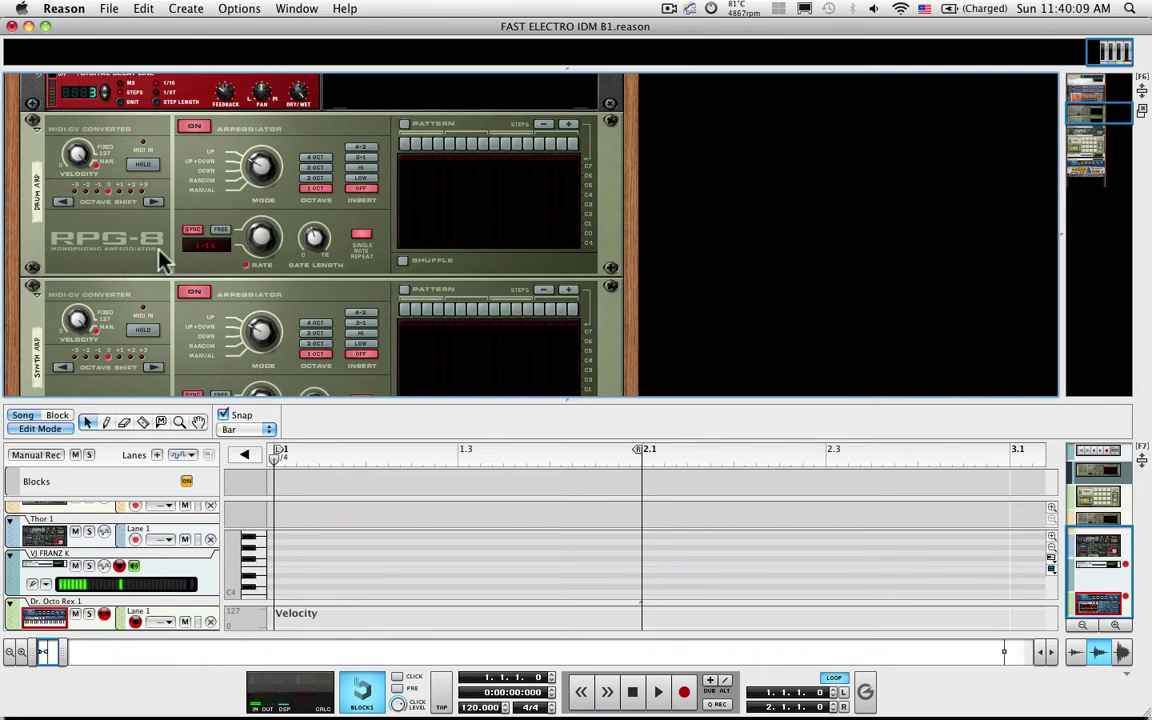
Inspect the Thor 1 and Kong 1 rear cabling, then return to the front panels
key(Tab)
scroll(272, 240, down, 5)
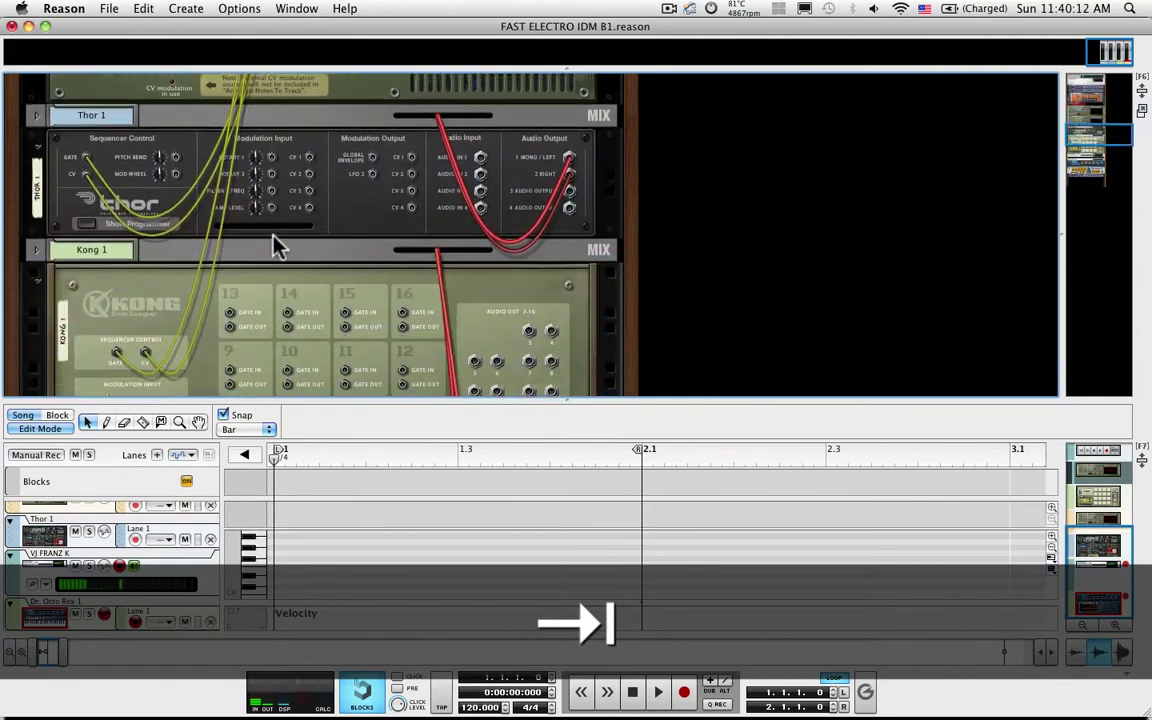
scroll(276, 245, down, 2)
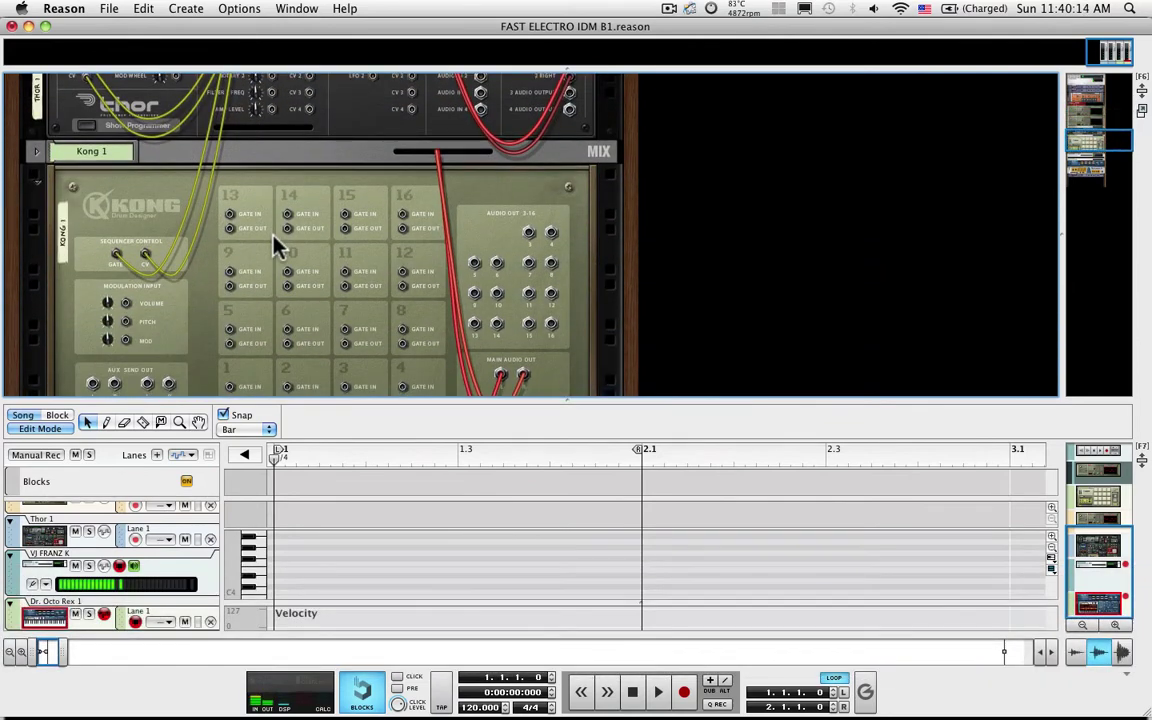
scroll(278, 245, down, 2)
scroll(278, 245, down, 3)
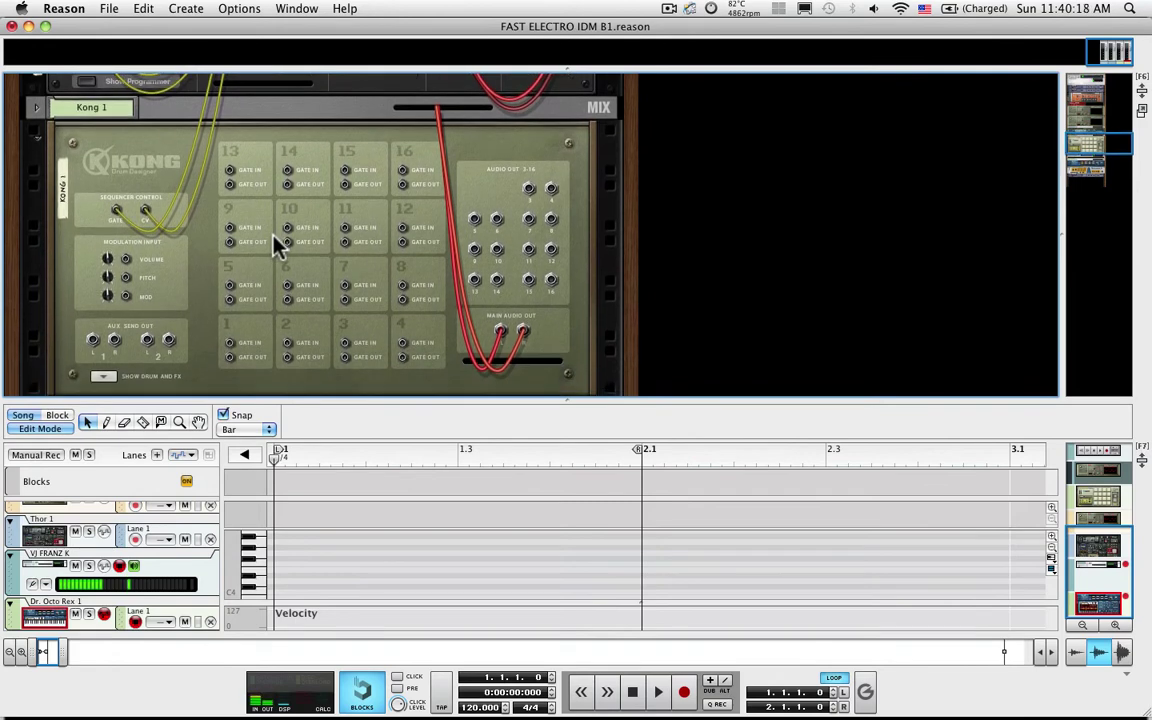
scroll(278, 245, up, 4)
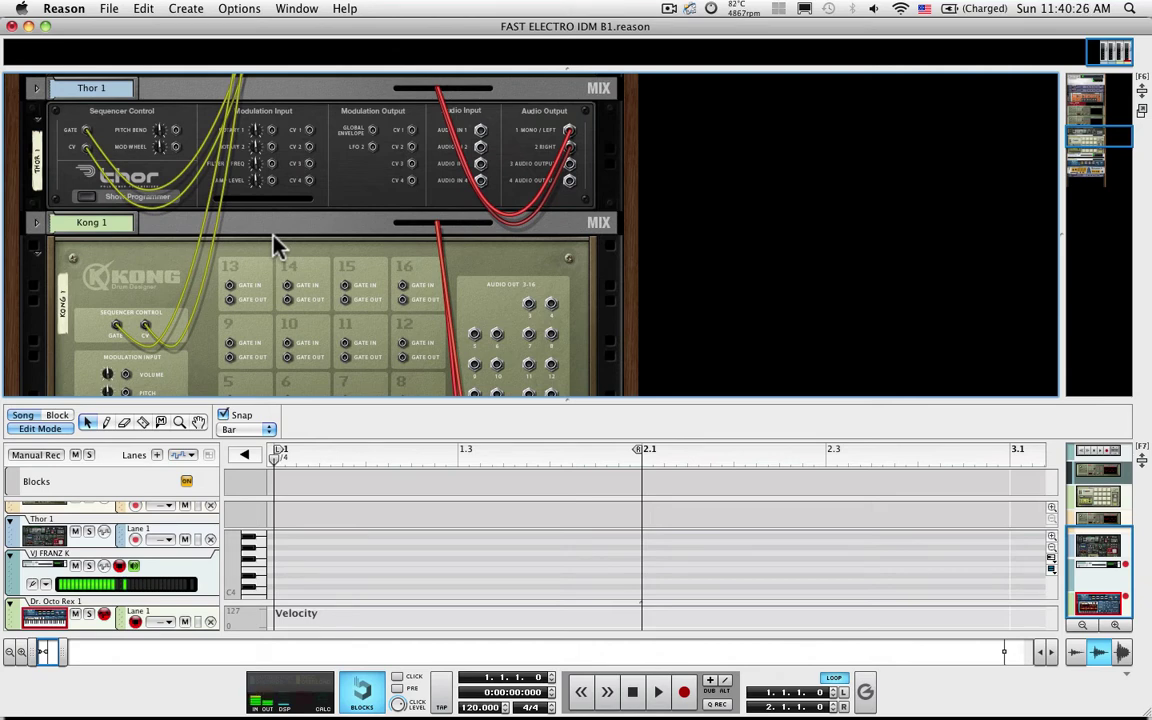
key(Tab)
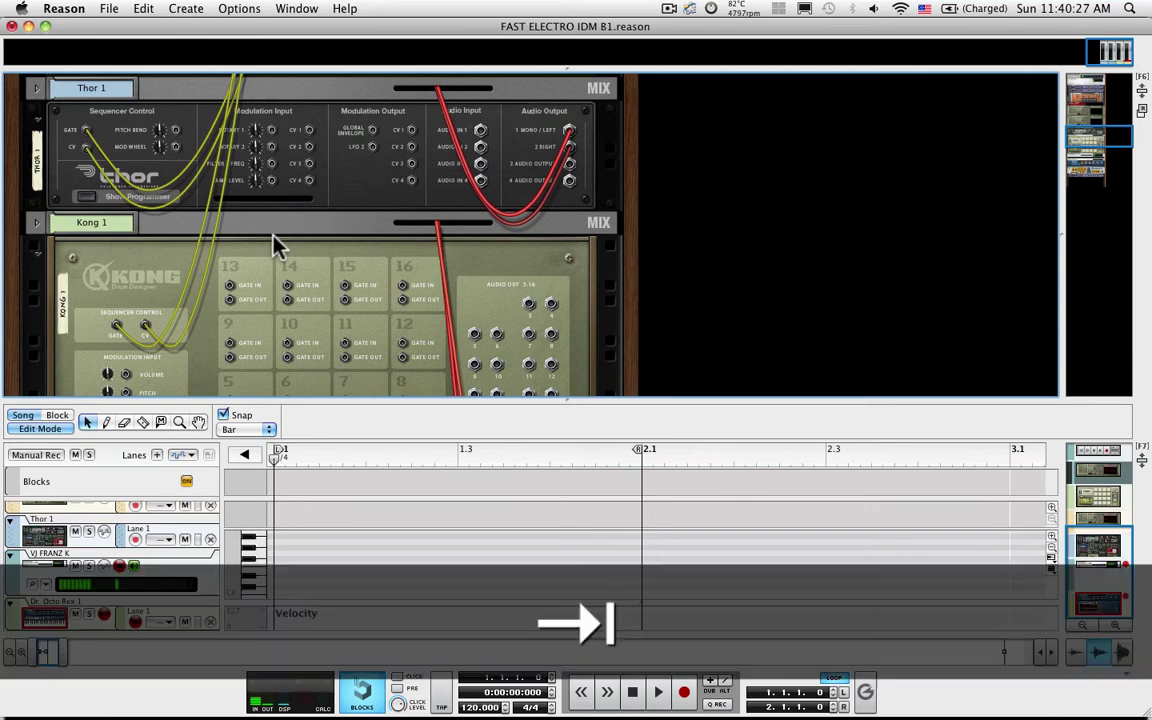
Scroll the track list down and back up to the Drum Arp, Kong 1 and Synth Arp tracks
scroll(465, 288, down, 5)
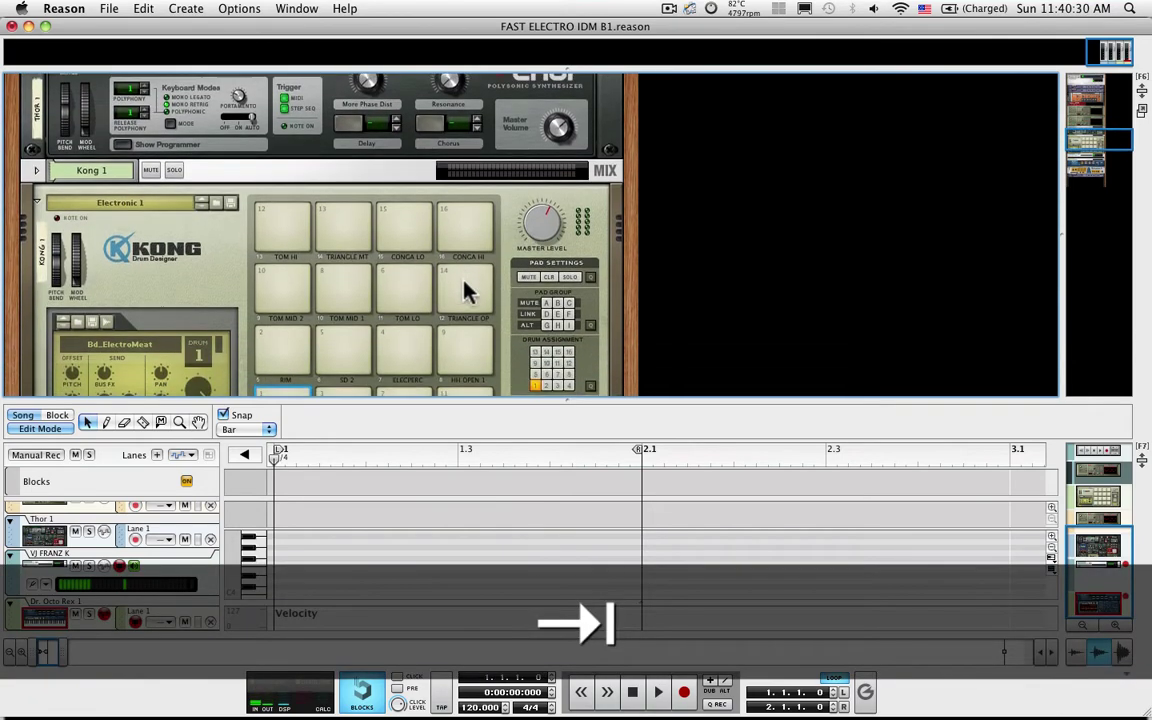
scroll(465, 288, down, 1)
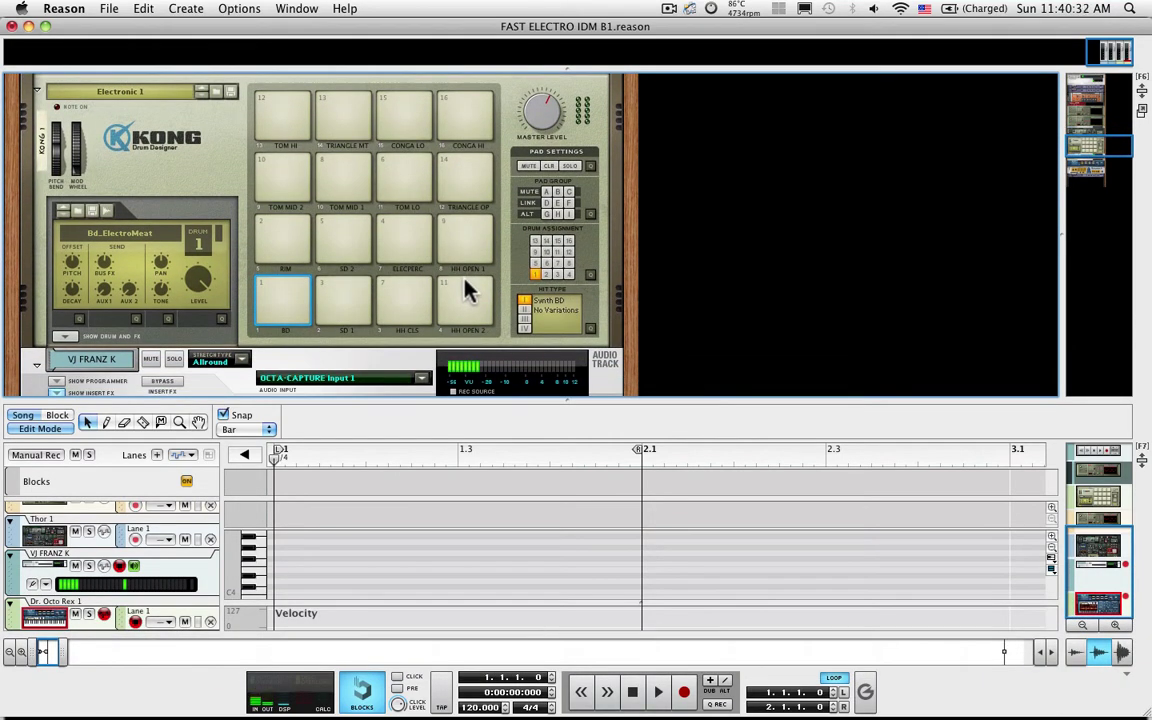
scroll(253, 562, down, 2)
scroll(172, 555, up, 5)
scroll(172, 555, up, 4)
scroll(172, 555, up, 3)
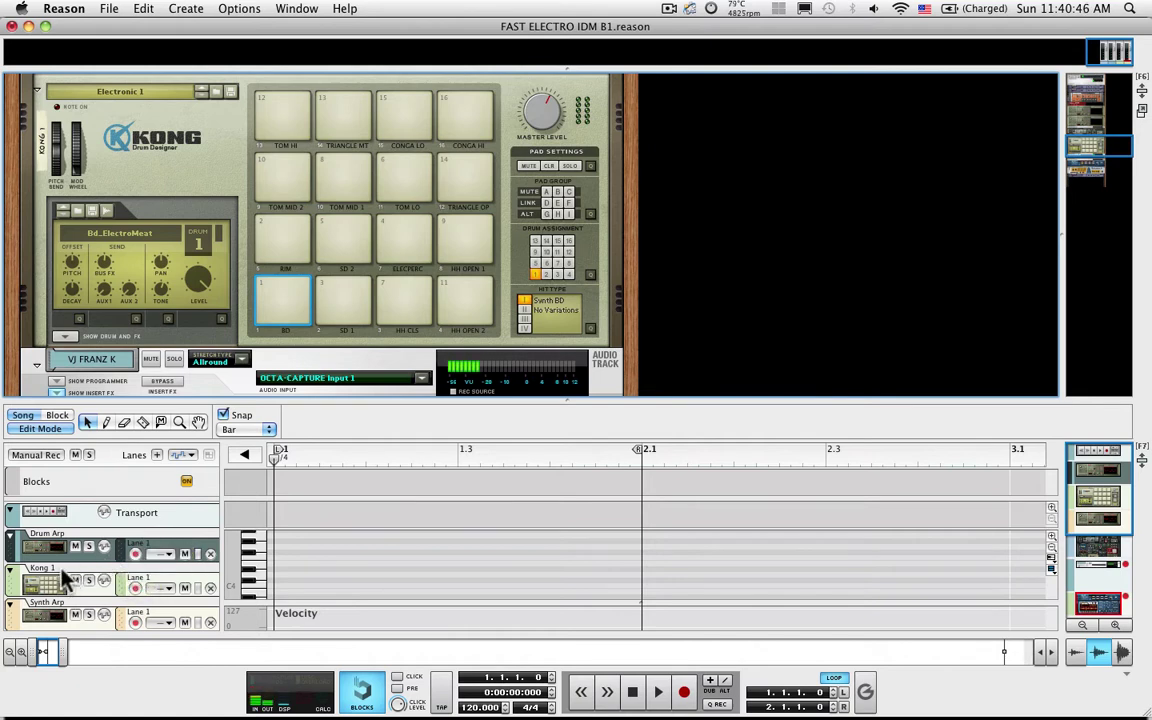
Select Drum Arp, start the loop, pick the Pencil tool and enlarge the sequencer pane
click(133, 541)
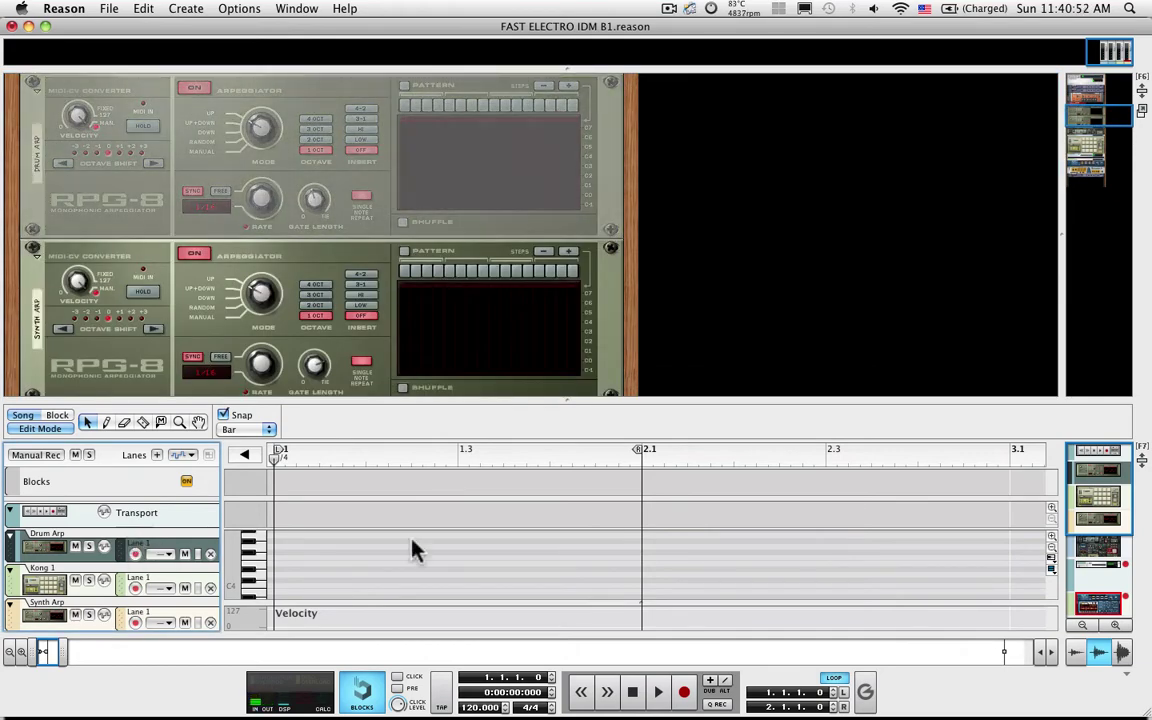
key(space)
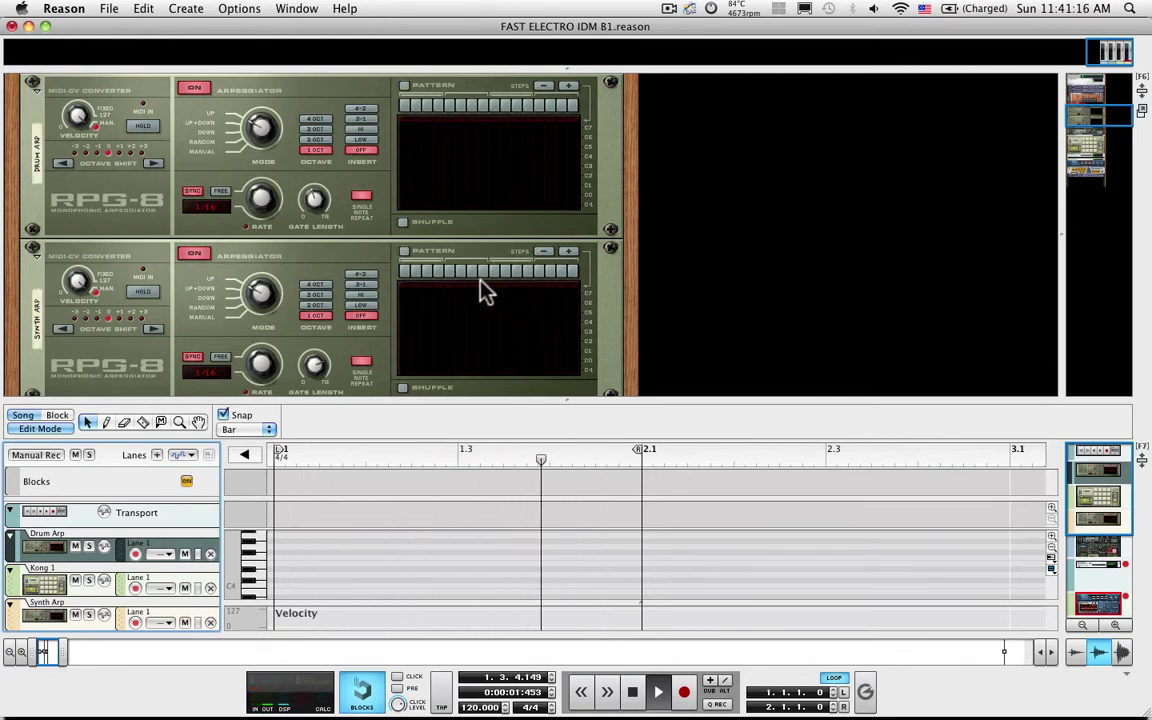
click(107, 422)
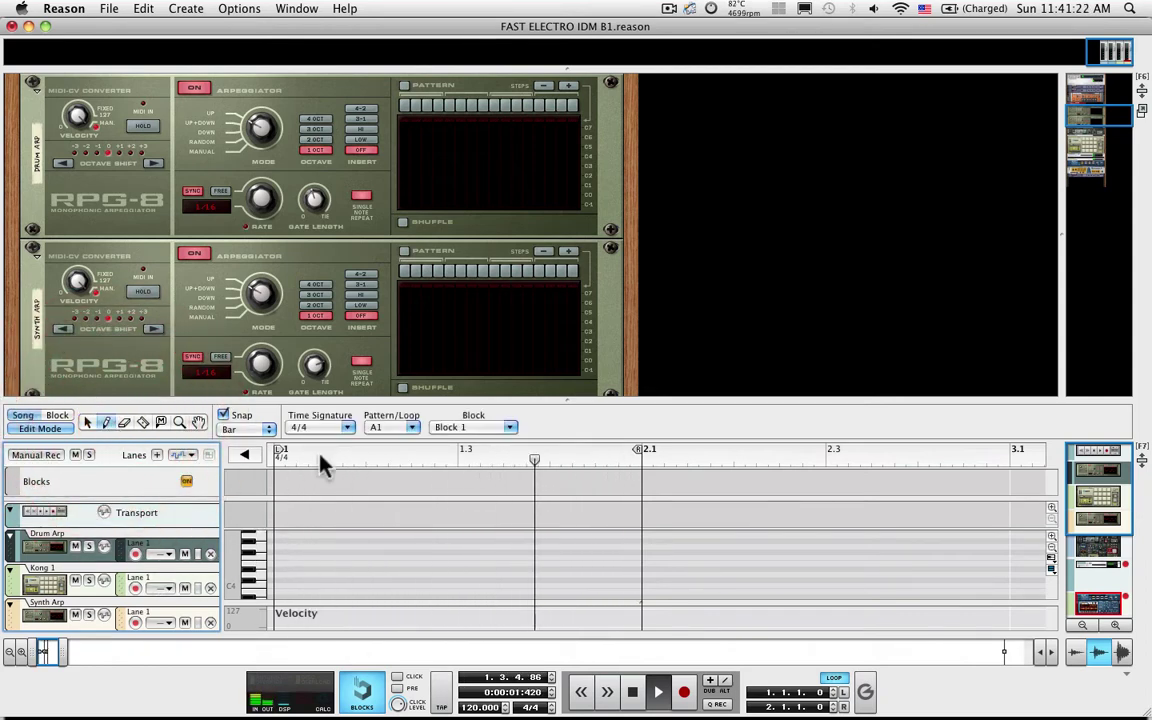
drag(566, 401, 576, 249)
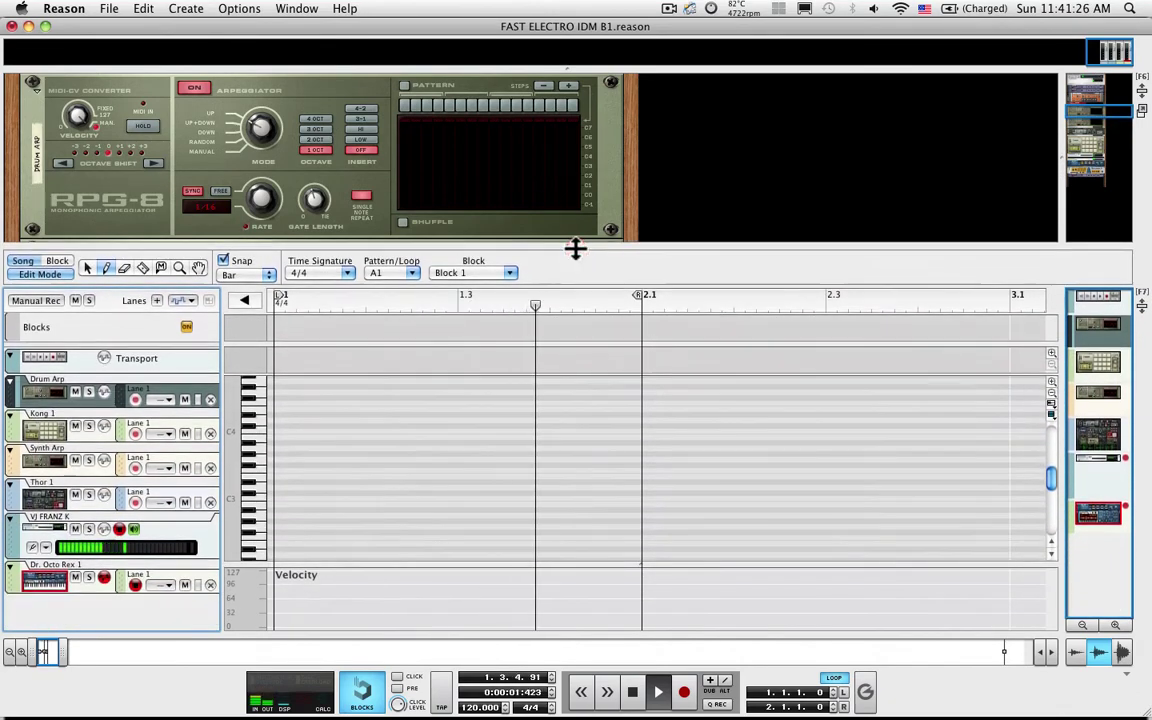
Audition several pitches in the Drum Arp note lane to hear the arpeggiator
click(258, 507)
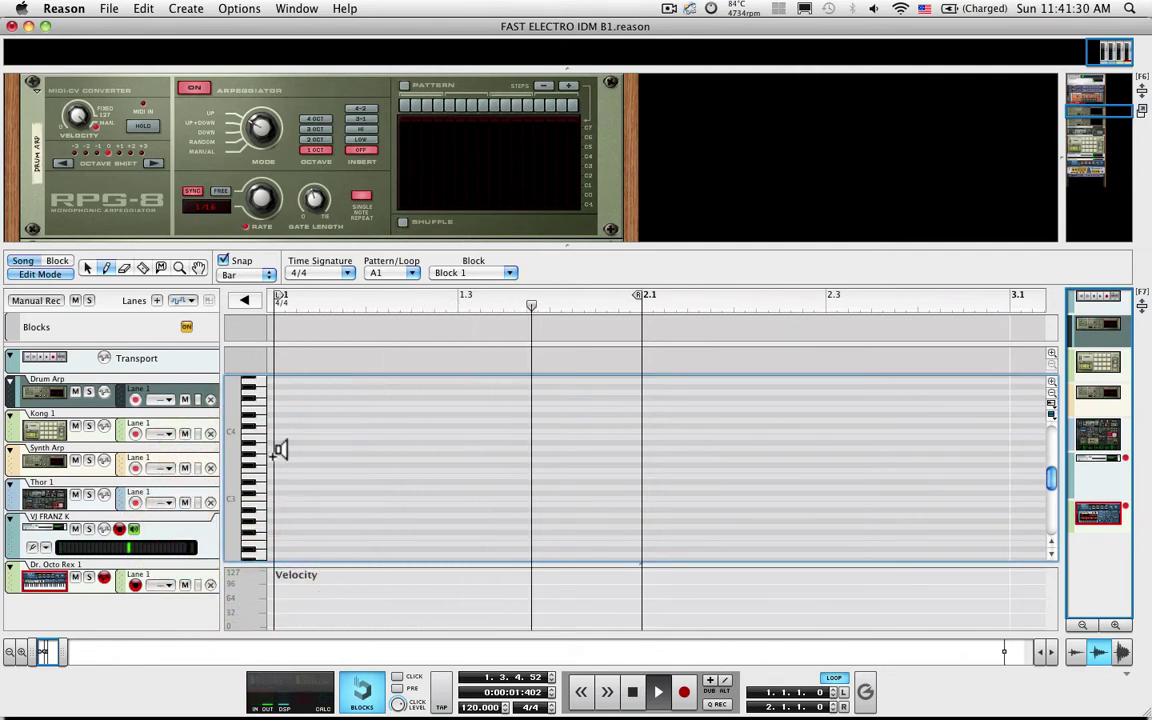
click(257, 420)
click(257, 399)
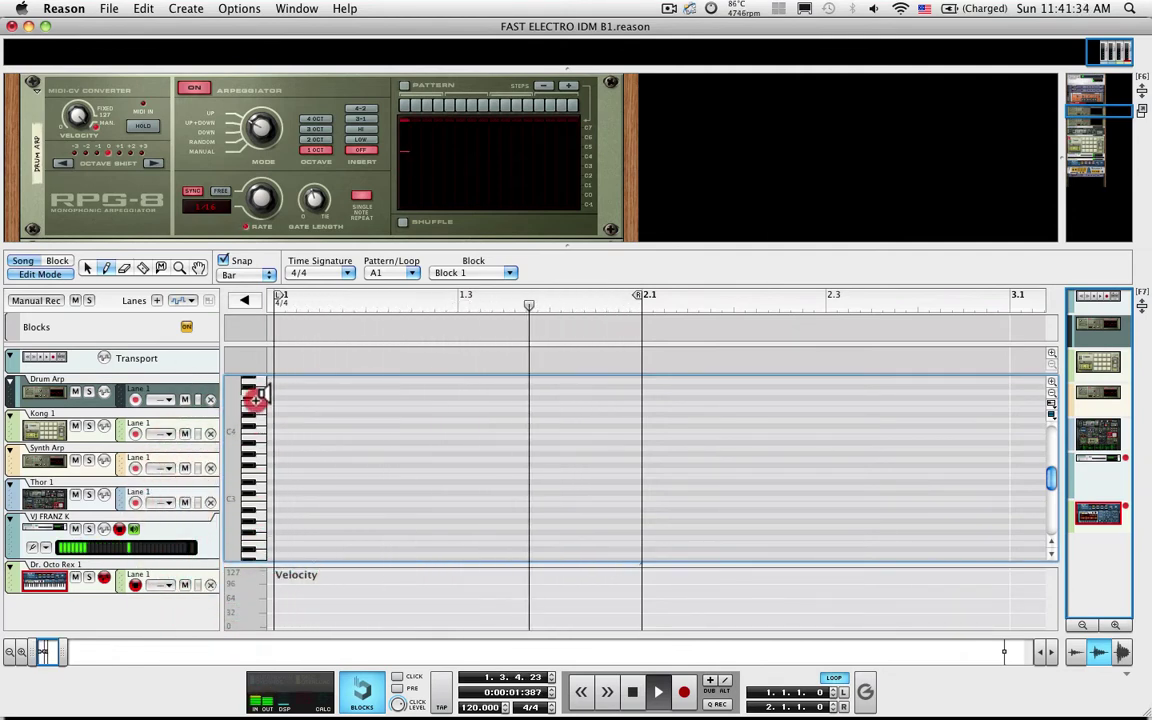
click(256, 420)
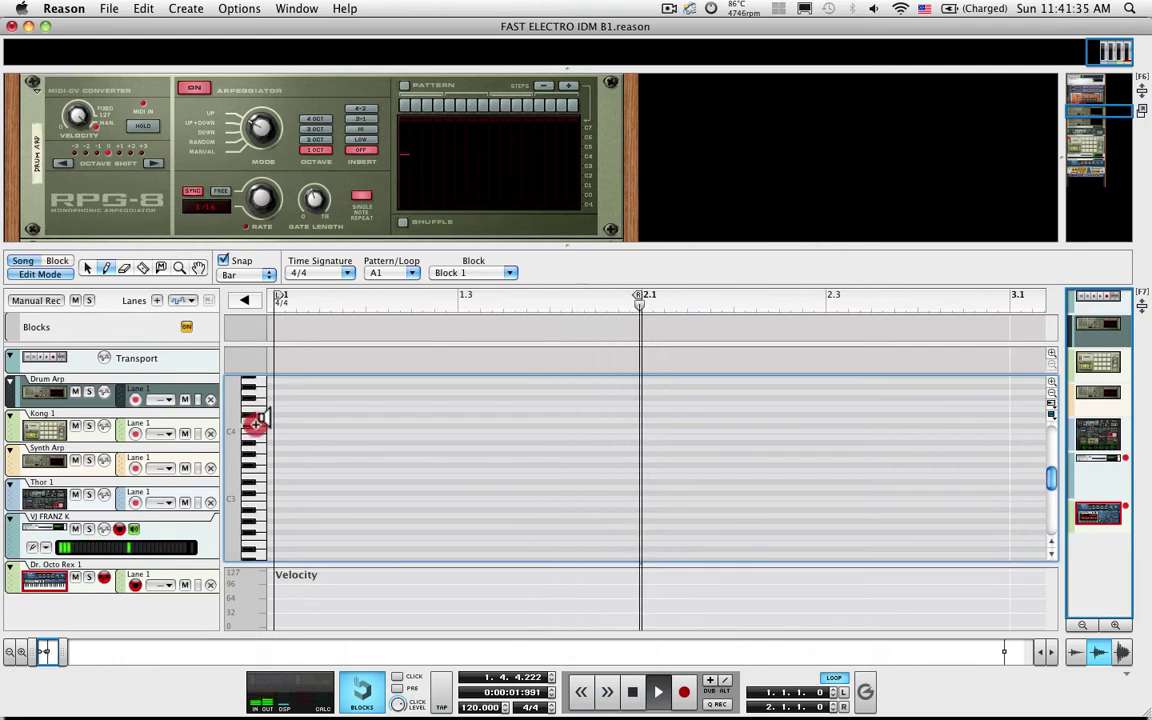
click(257, 493)
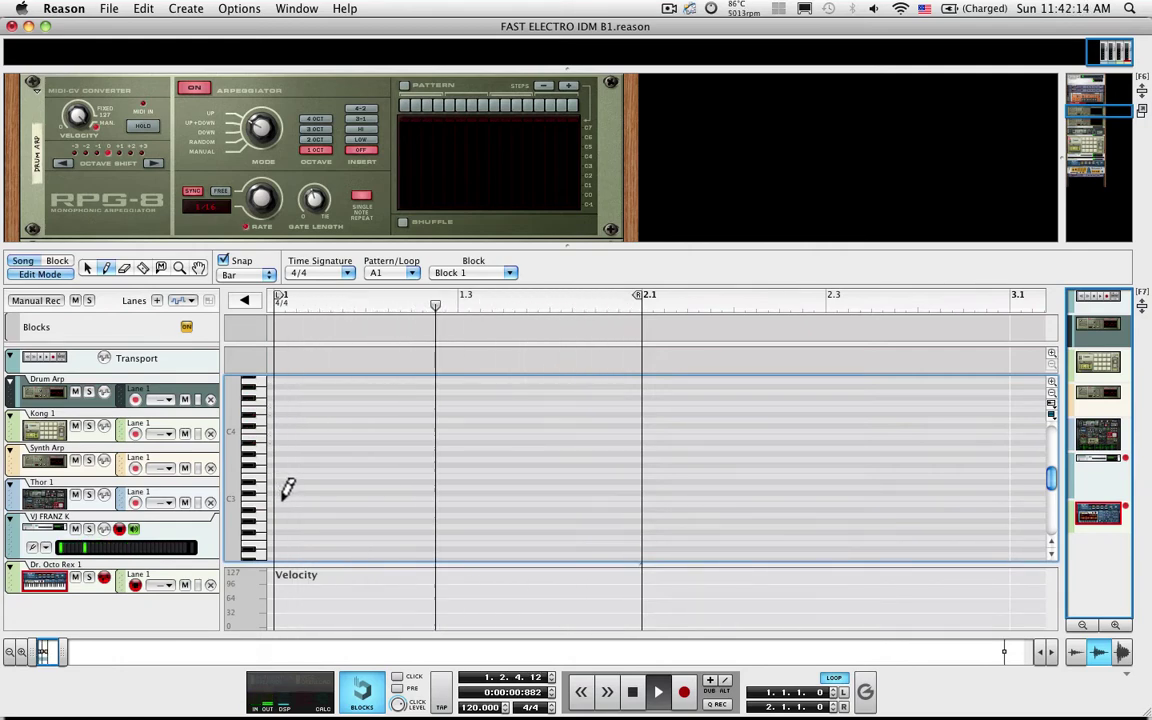
Draw short and longer C3 notes across beats 1 to 3 of the bar
click(284, 496)
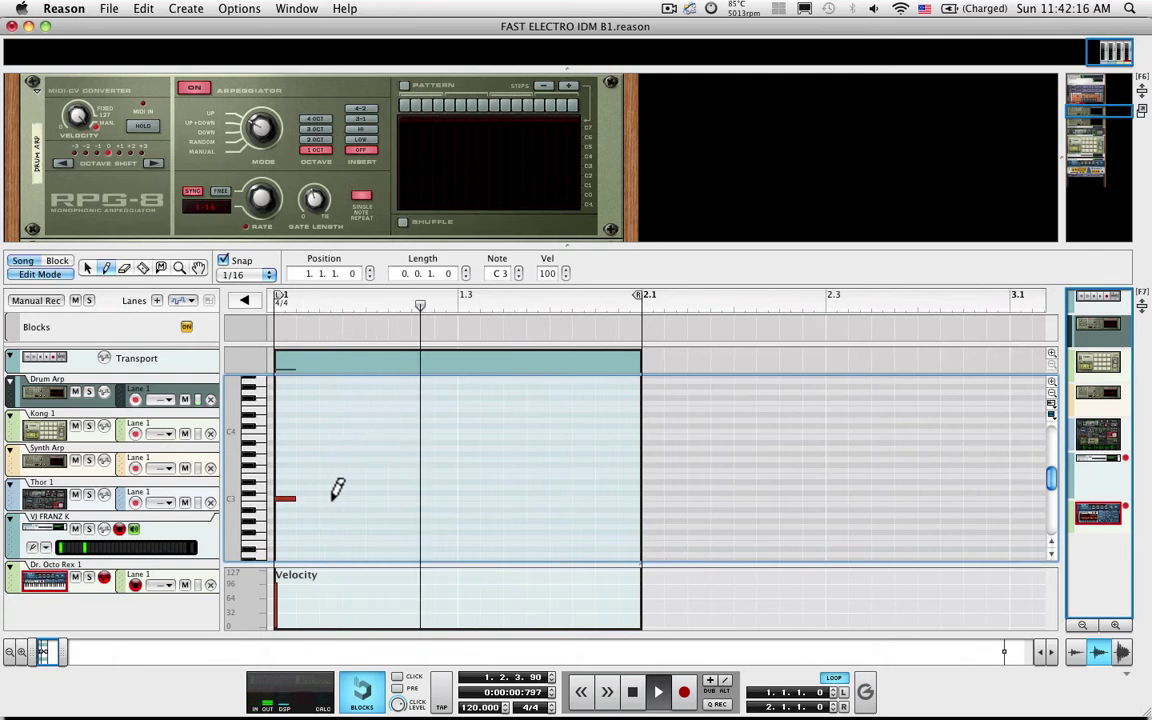
drag(337, 487, 357, 487)
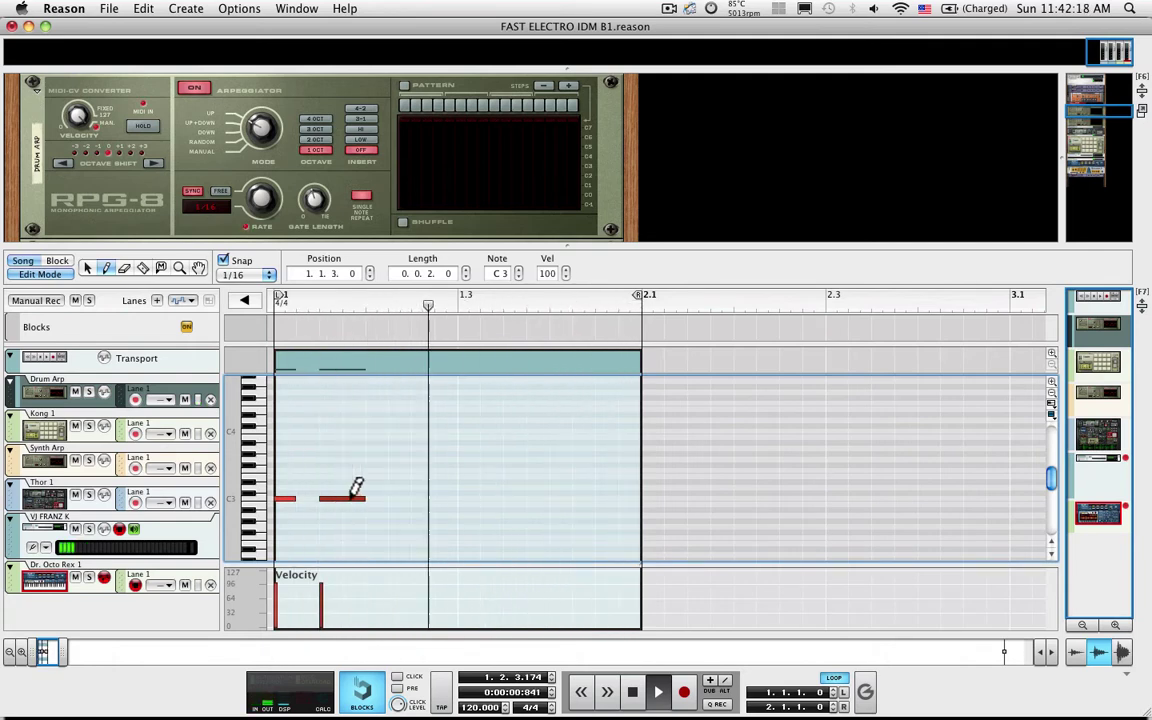
click(415, 497)
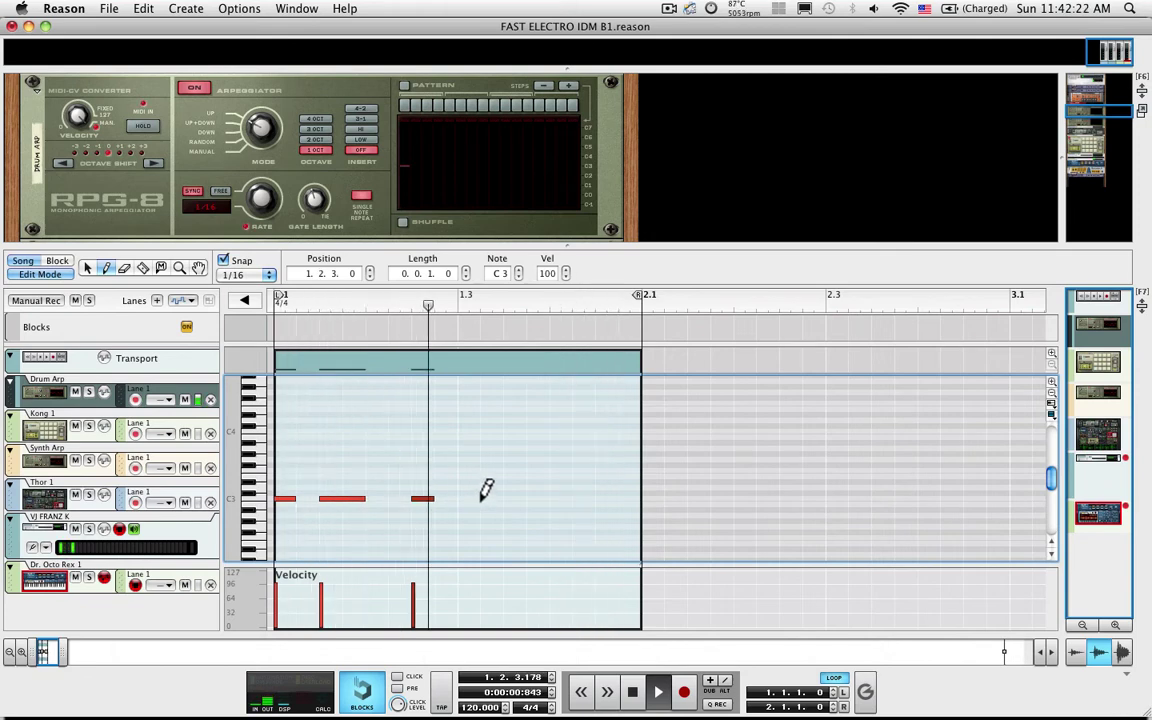
drag(478, 497, 566, 494)
click(548, 497)
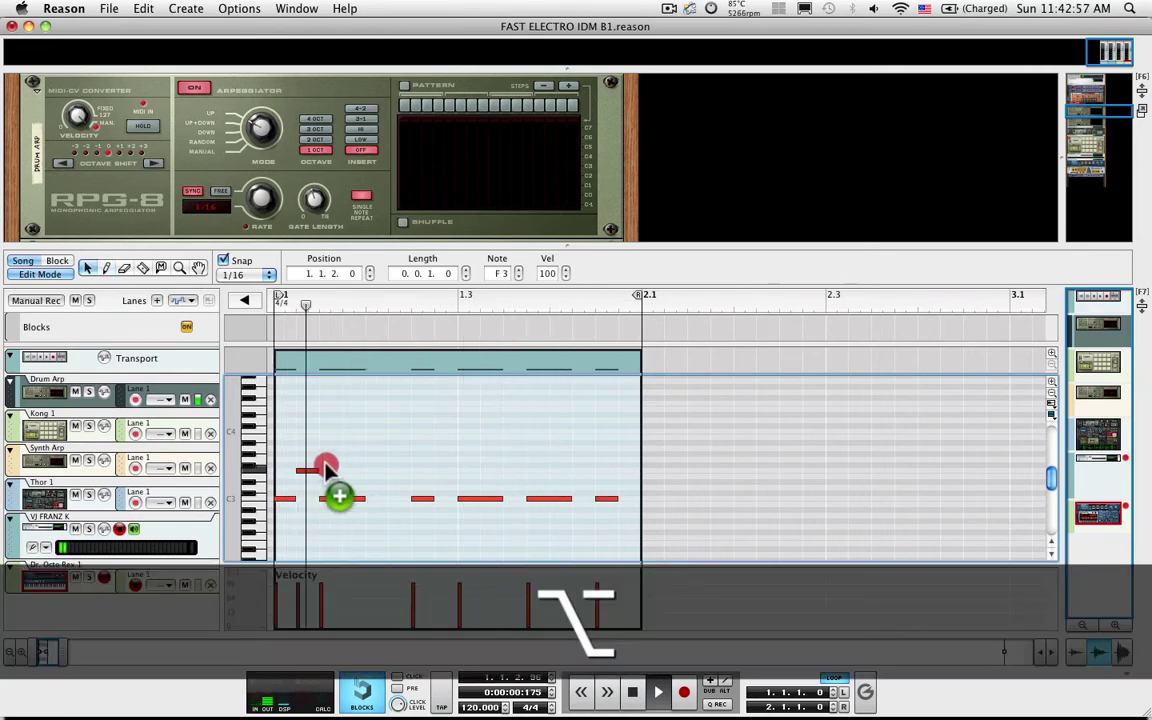
Alt-drag copies of the notes to D#3 and place them later in the bar
drag(323, 461, 372, 483)
key(alt)
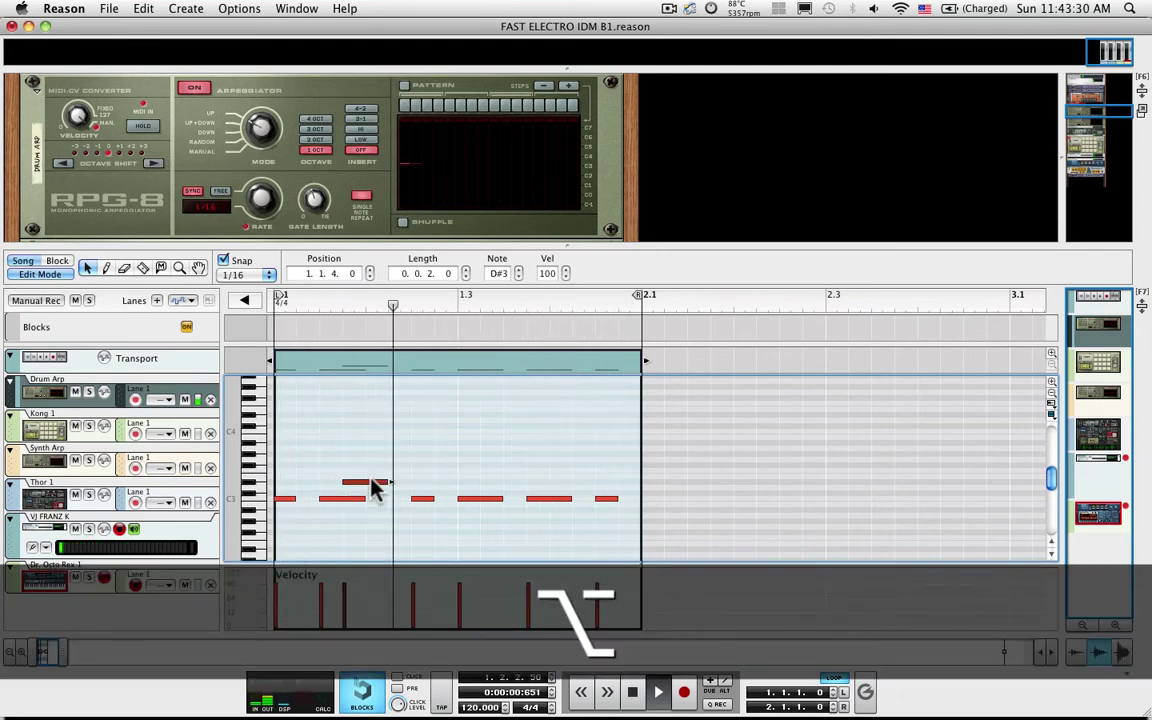
mouse_move(372, 484)
mouse_down()
mouse_move(537, 490)
mouse_move(514, 490)
mouse_up()
drag(413, 432, 606, 436)
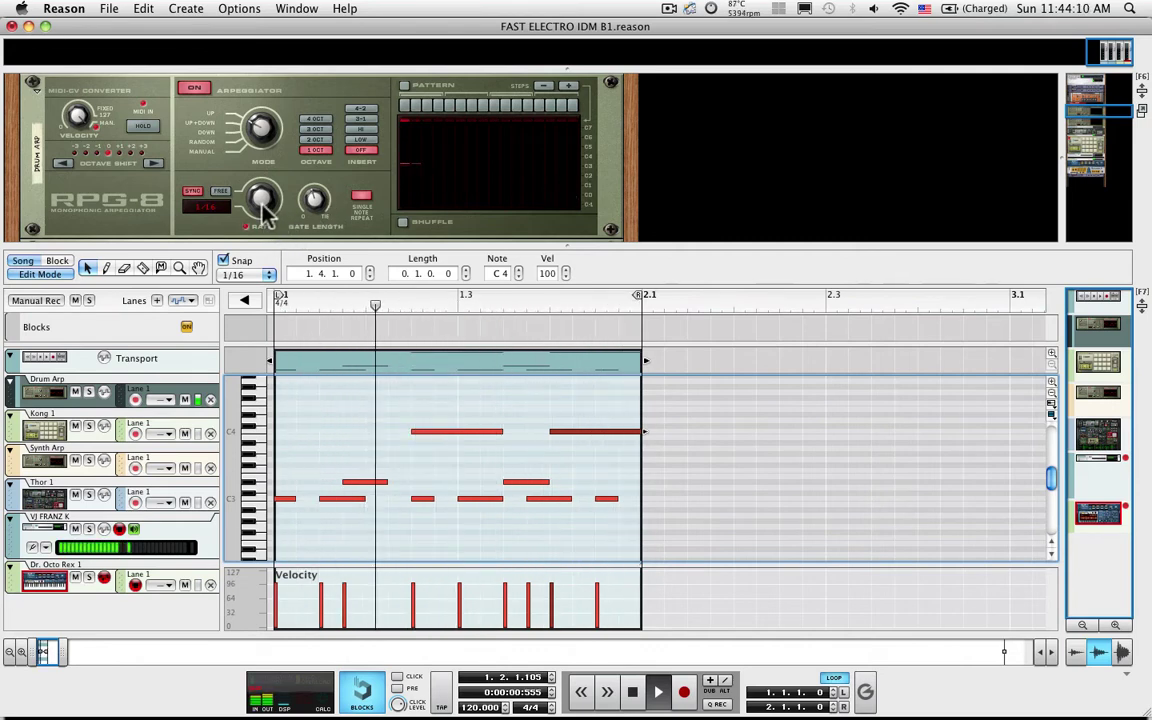
Sweep the RPG-8 Rate knob through 1/8T, 1/16D, 1/8, 1/4T and 1/2 synced rates
mouse_move(265, 208)
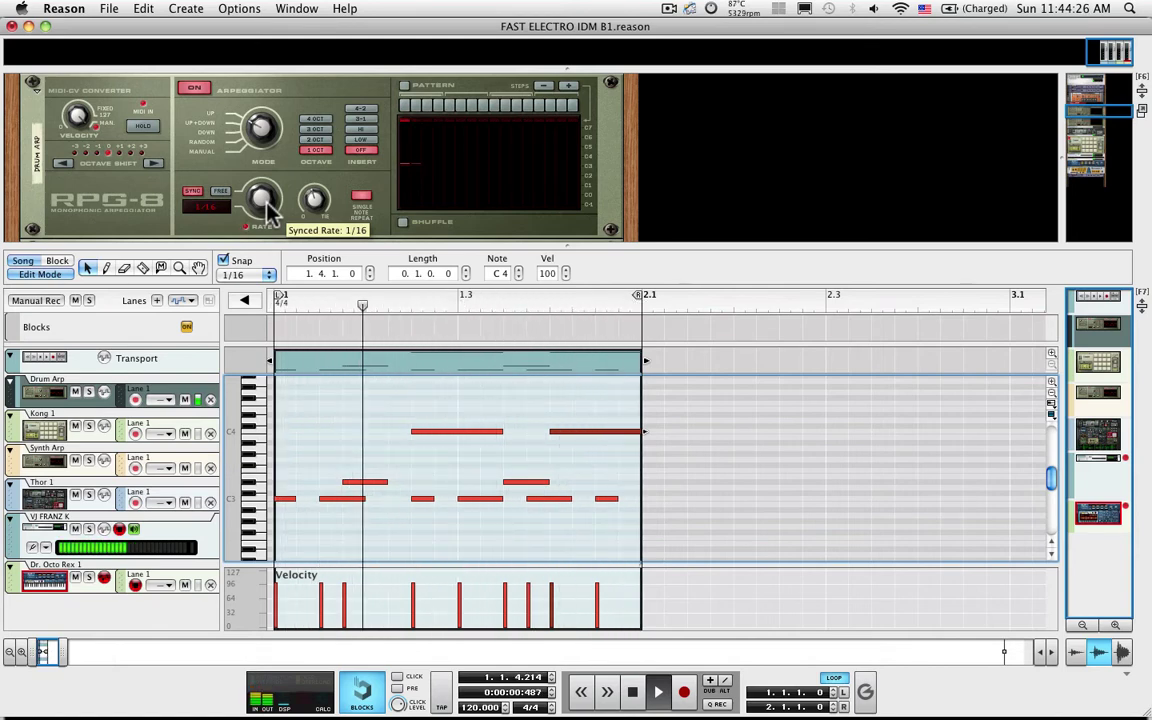
drag(266, 203, 268, 216)
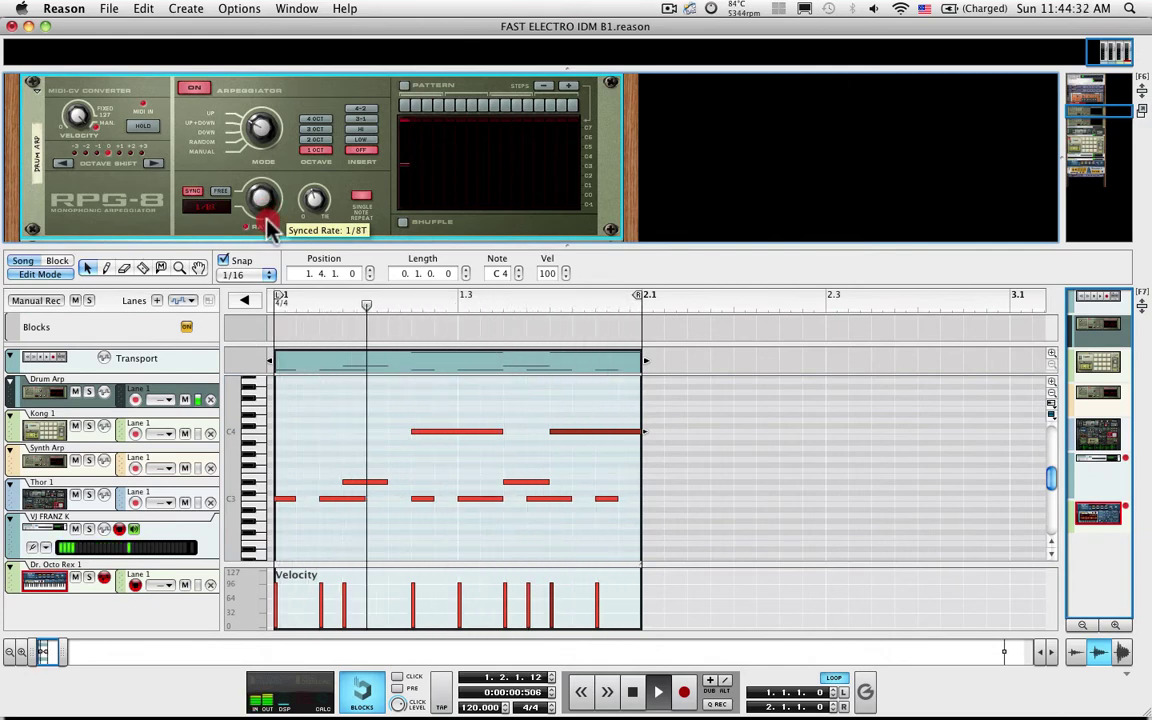
drag(267, 222, 270, 245)
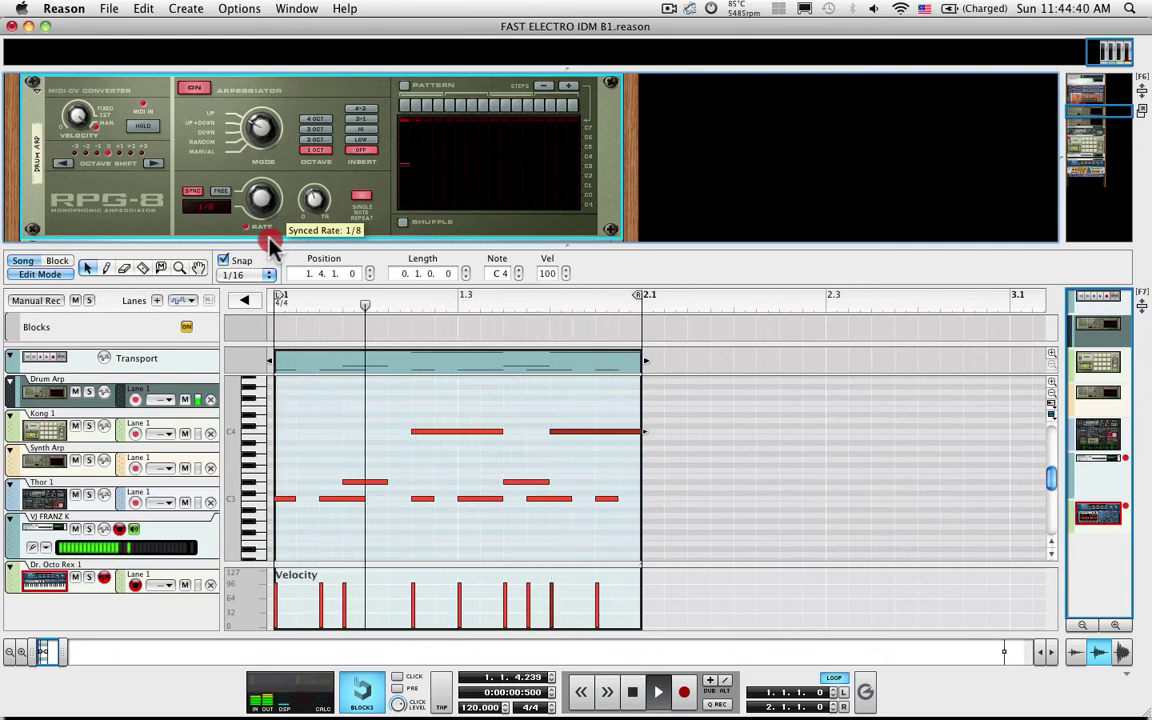
click(268, 238)
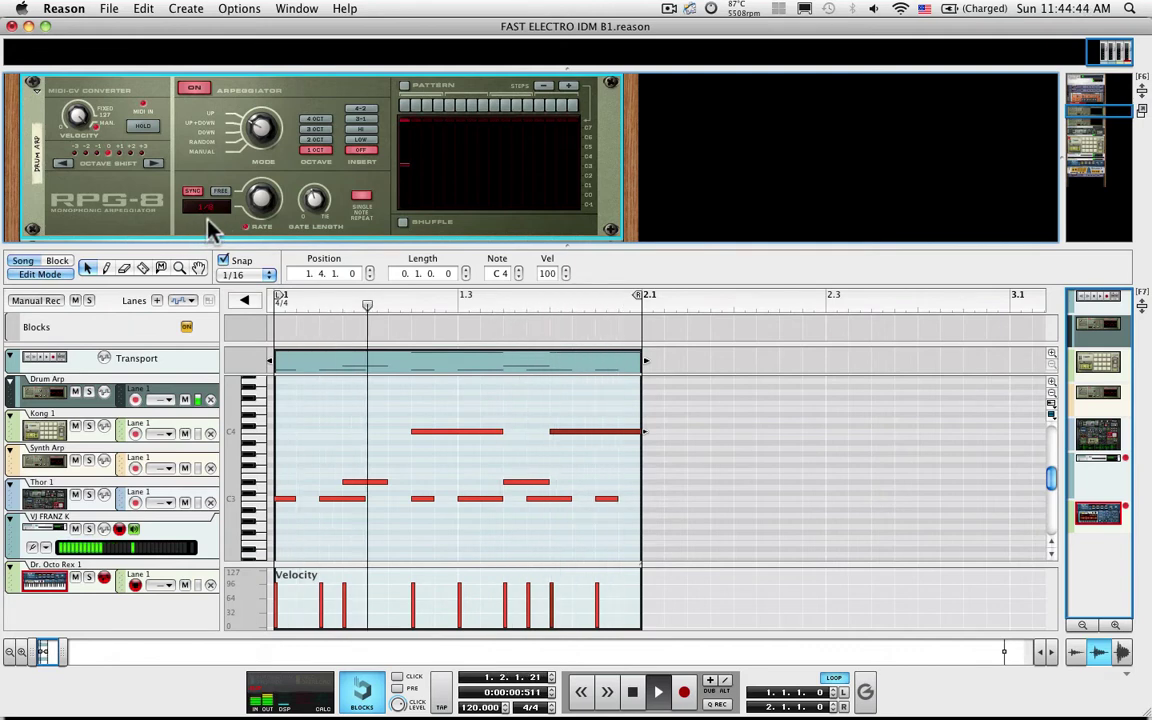
drag(262, 200, 275, 260)
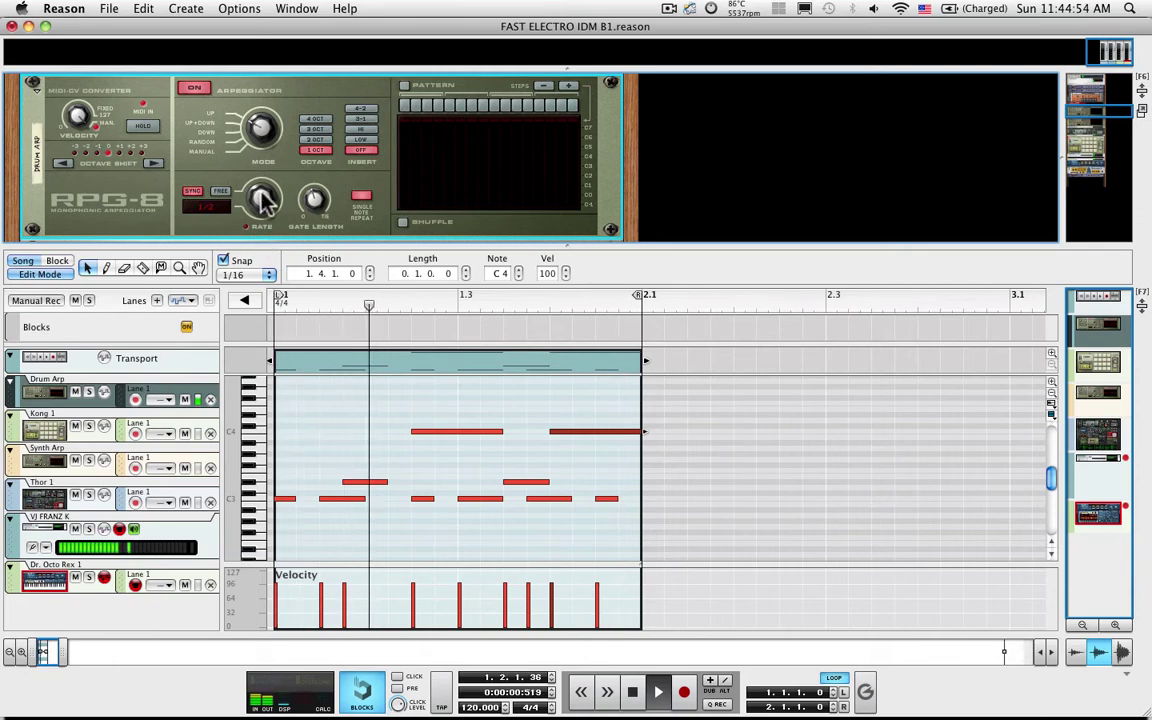
drag(263, 200, 263, 200)
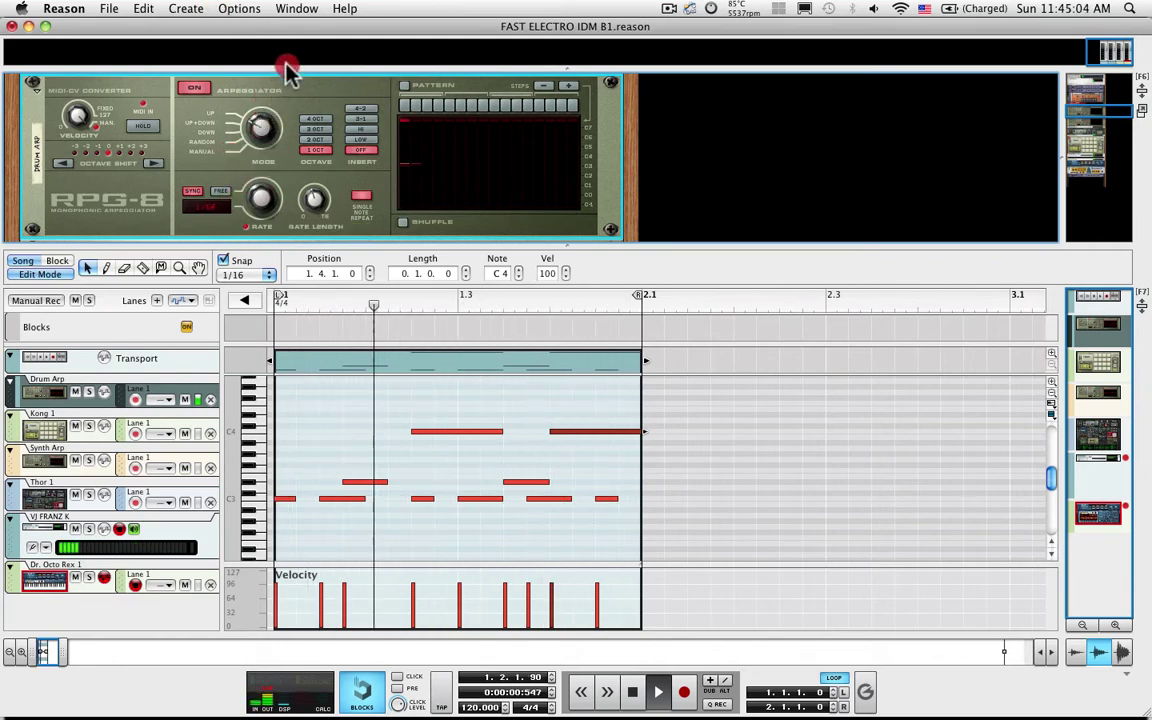
Push the Drum Arp RPG-8 rate up to 1/64 and beyond, then bring it back to 1/16
click(255, 83)
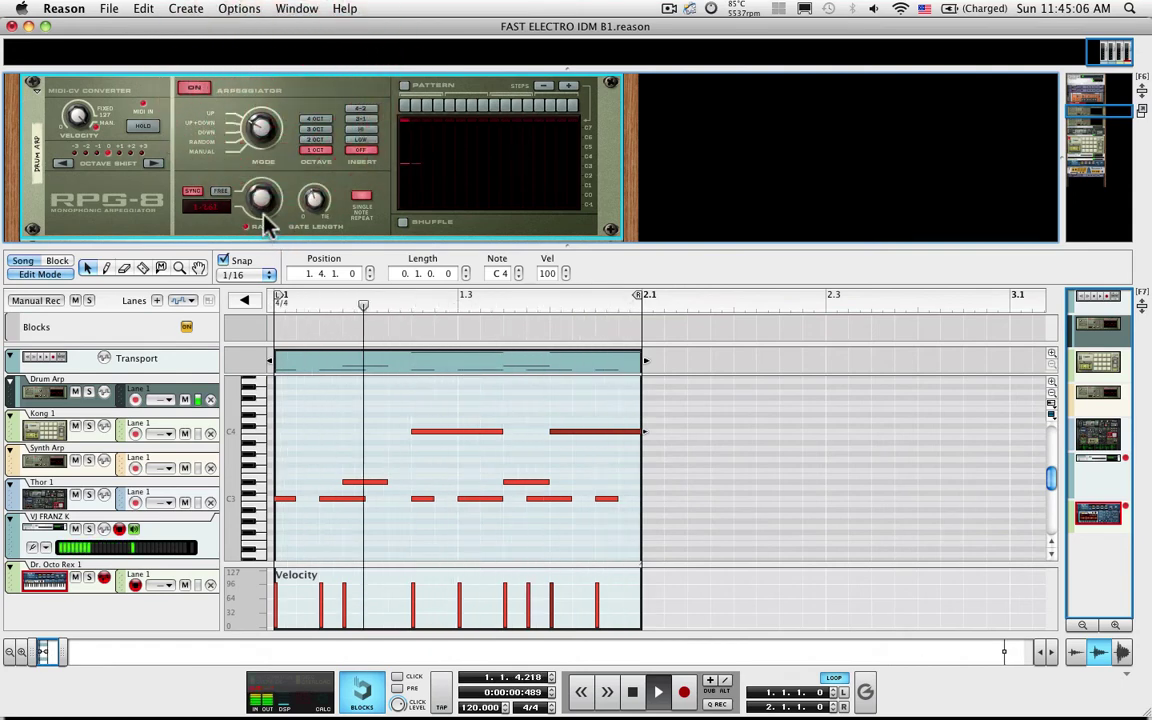
mouse_move(262, 222)
mouse_down()
mouse_move(265, 196)
mouse_move(270, 233)
mouse_up()
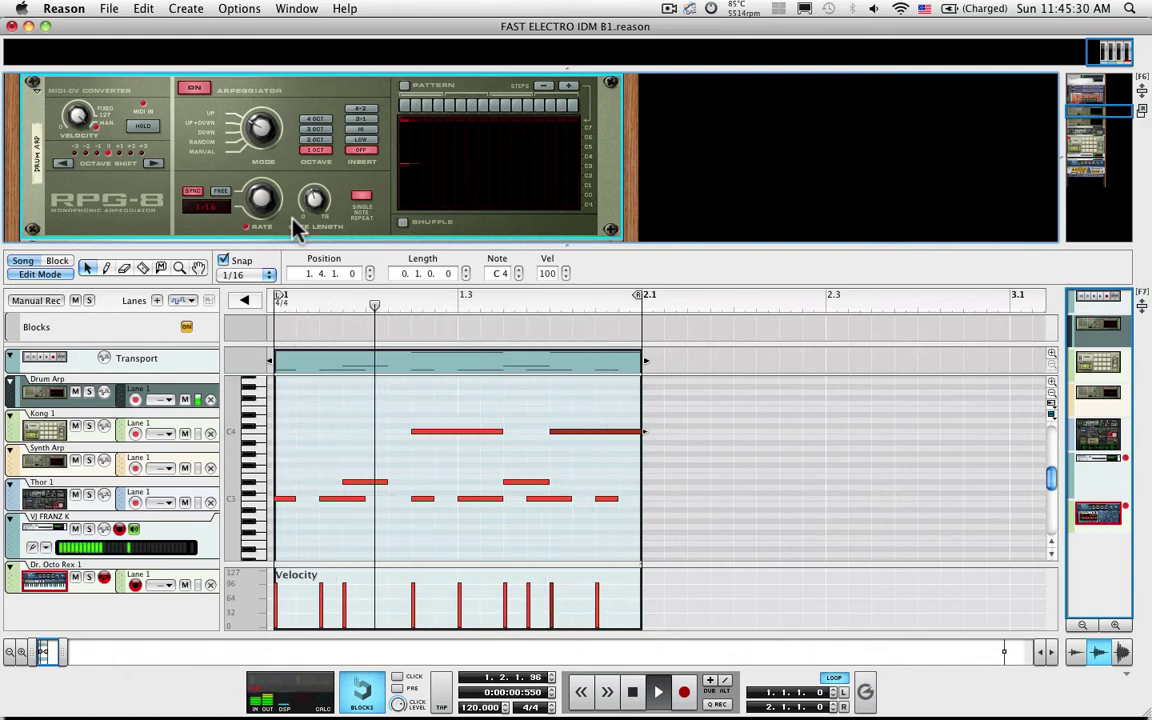
Audition the Drum Arp RPG-8 at 3 and 4 octaves, then settle on 2 OCT
right_click(325, 145)
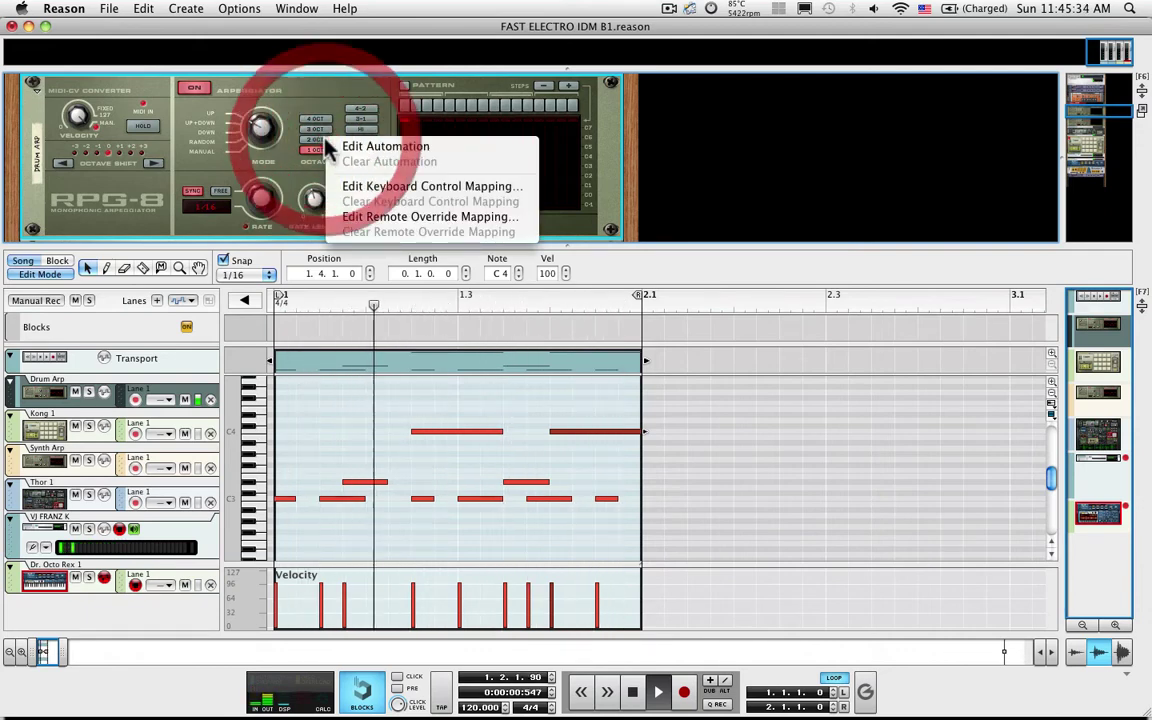
click(318, 148)
click(316, 140)
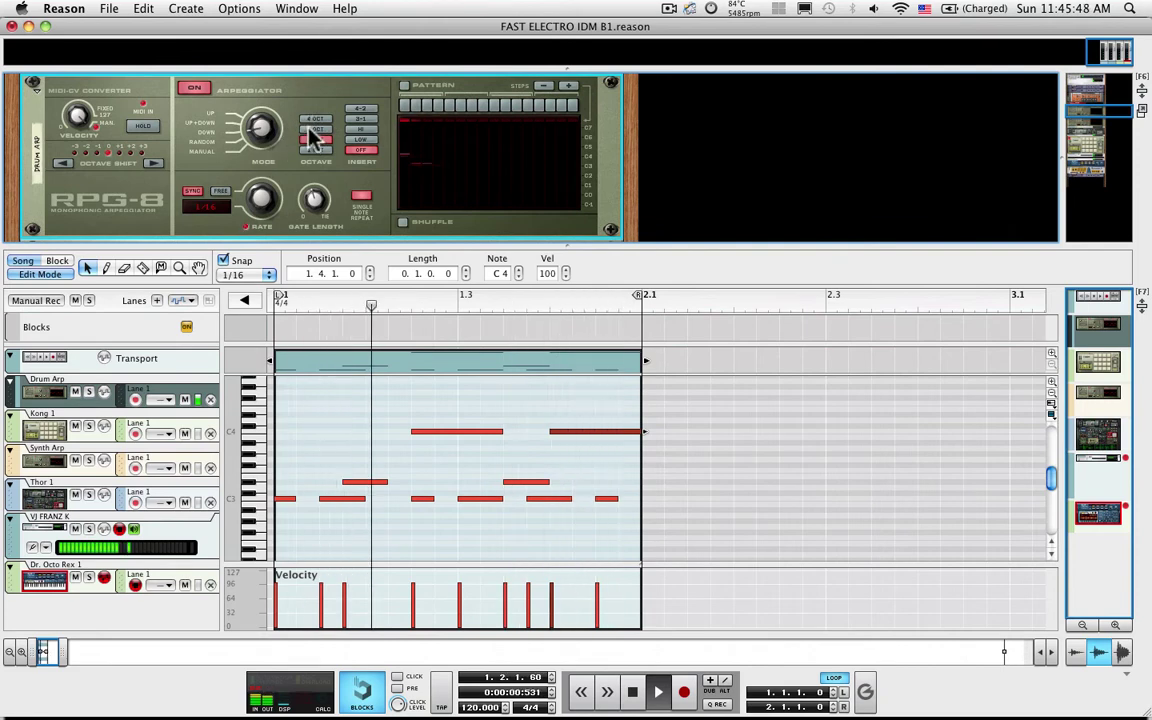
click(312, 130)
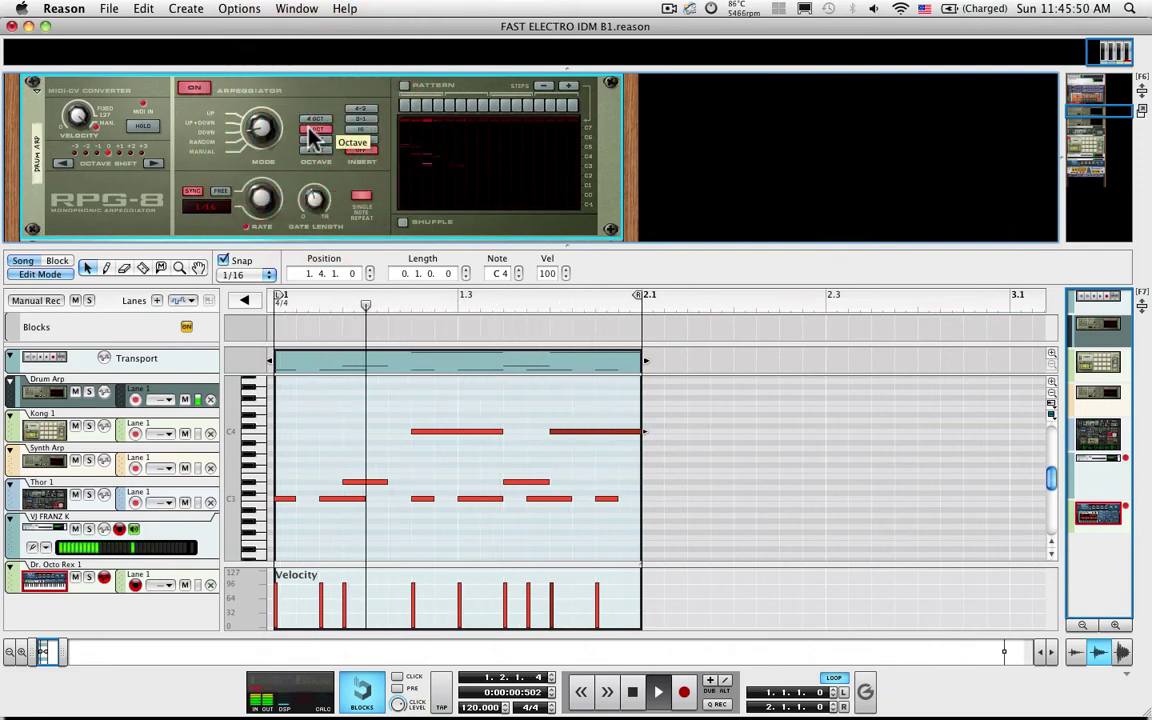
click(315, 119)
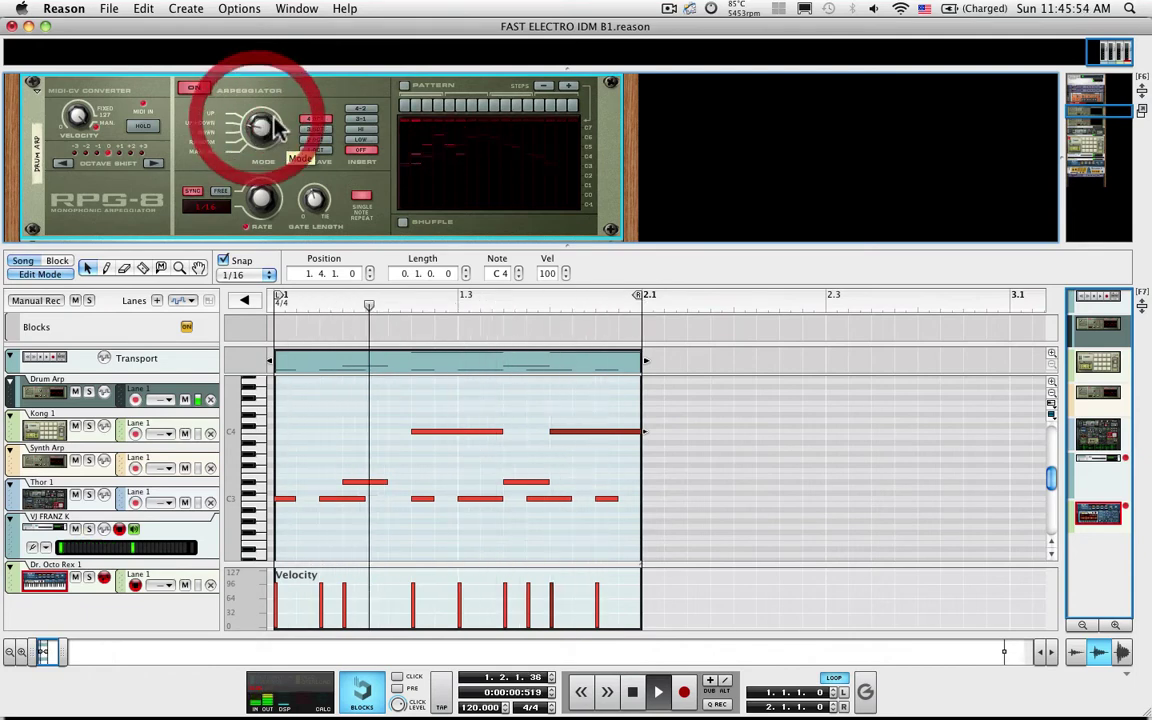
click(310, 140)
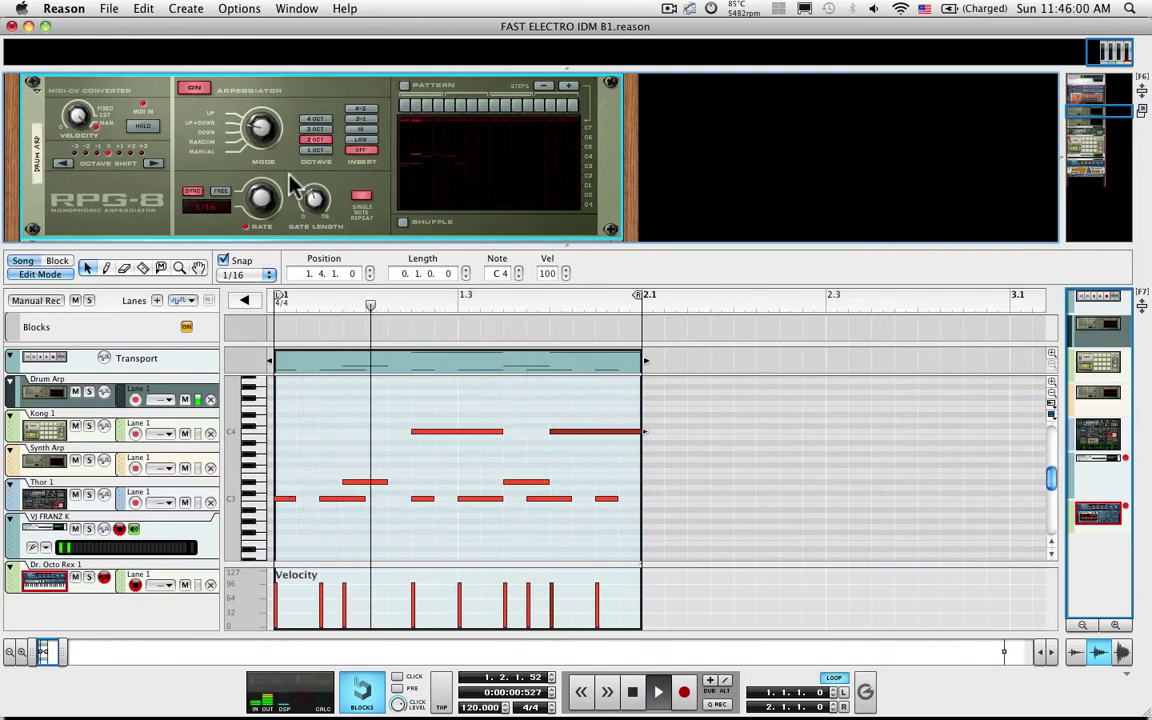
Scroll to Kong, enlarge the rack area, and step Kong's kit to the Dubbya patch
scroll(295, 182, down, 3)
scroll(292, 183, down, 10)
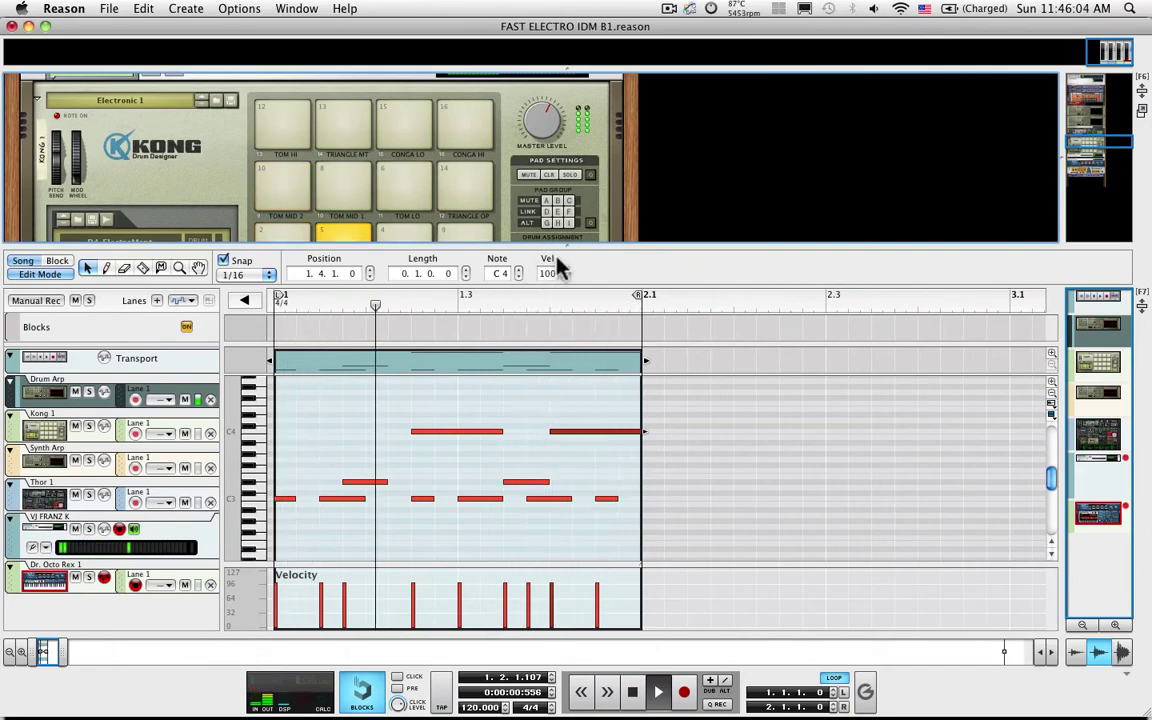
drag(568, 249, 575, 373)
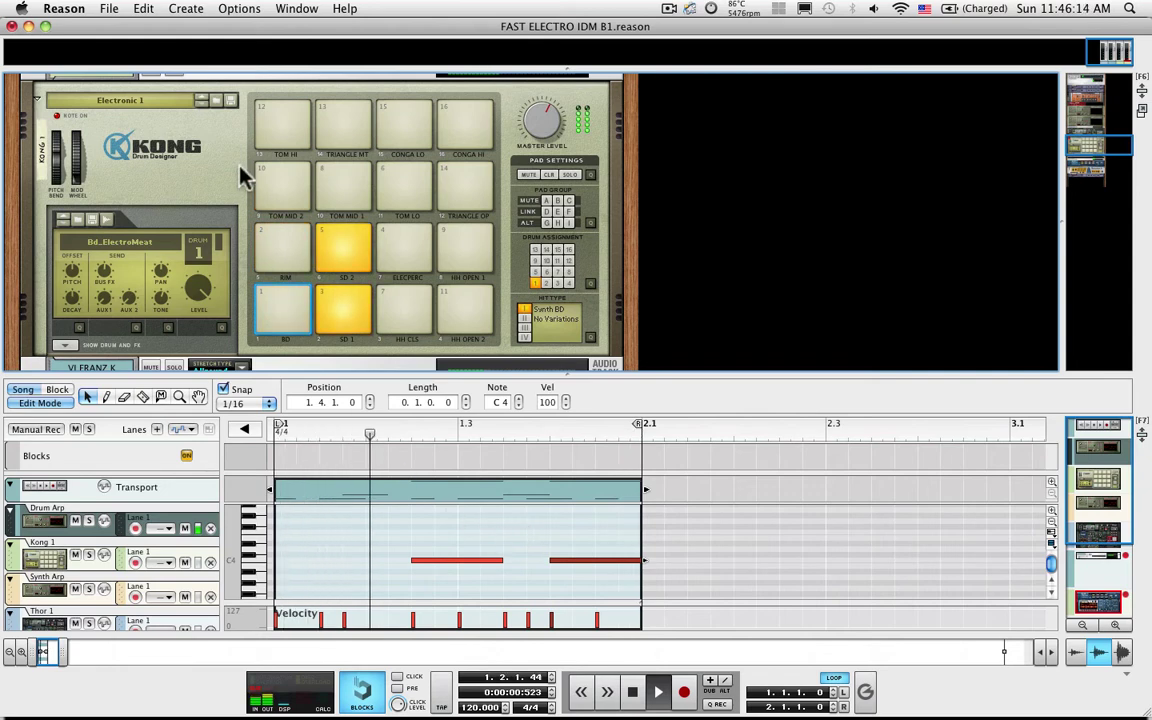
click(203, 101)
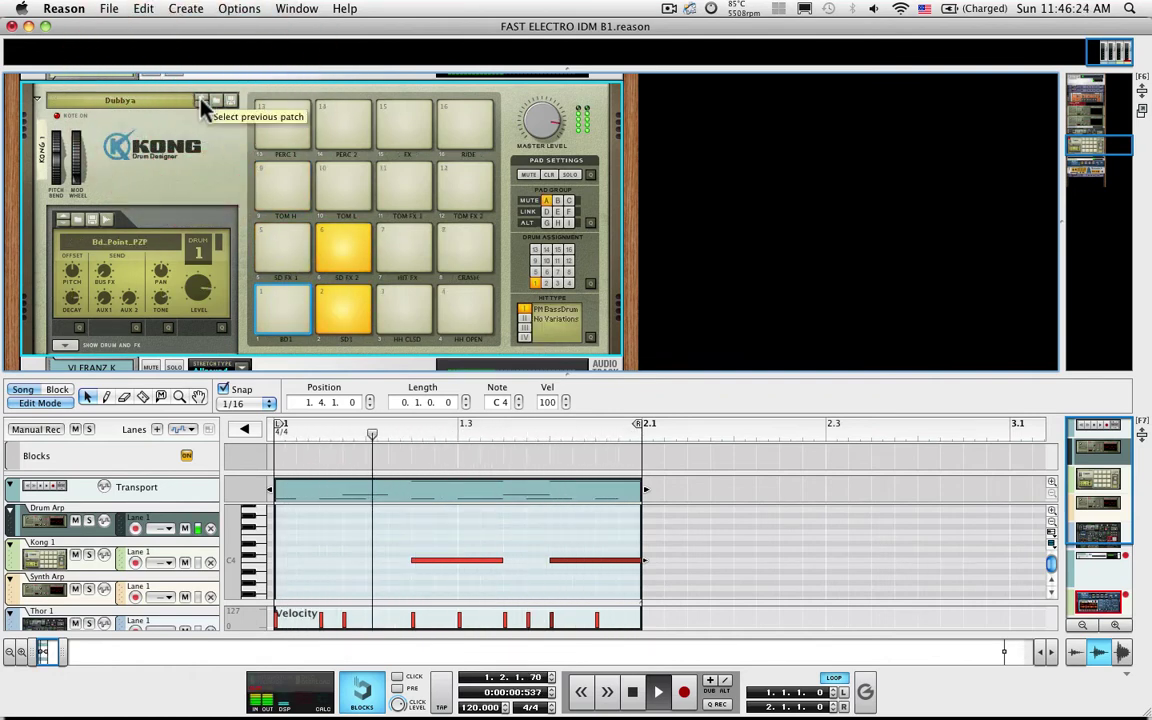
Step Kong's kit through Electric Boogie, Electronic 1 and Electronic 2 to load Electronic 3
right_click(201, 102)
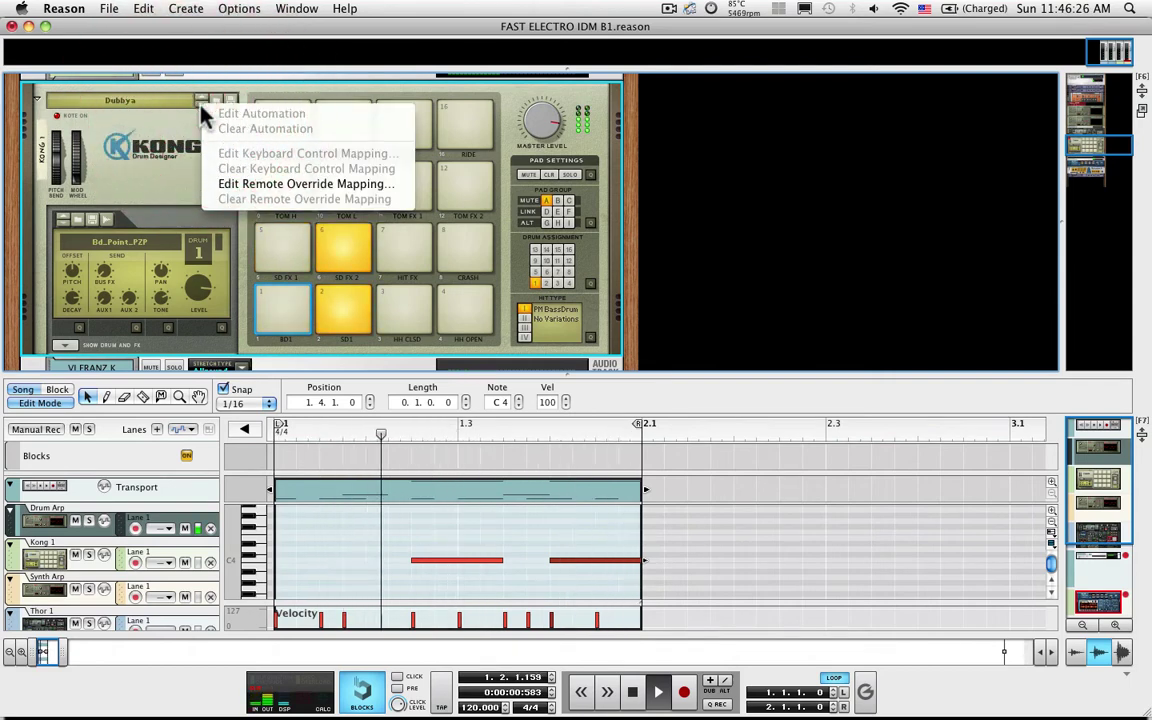
click(201, 106)
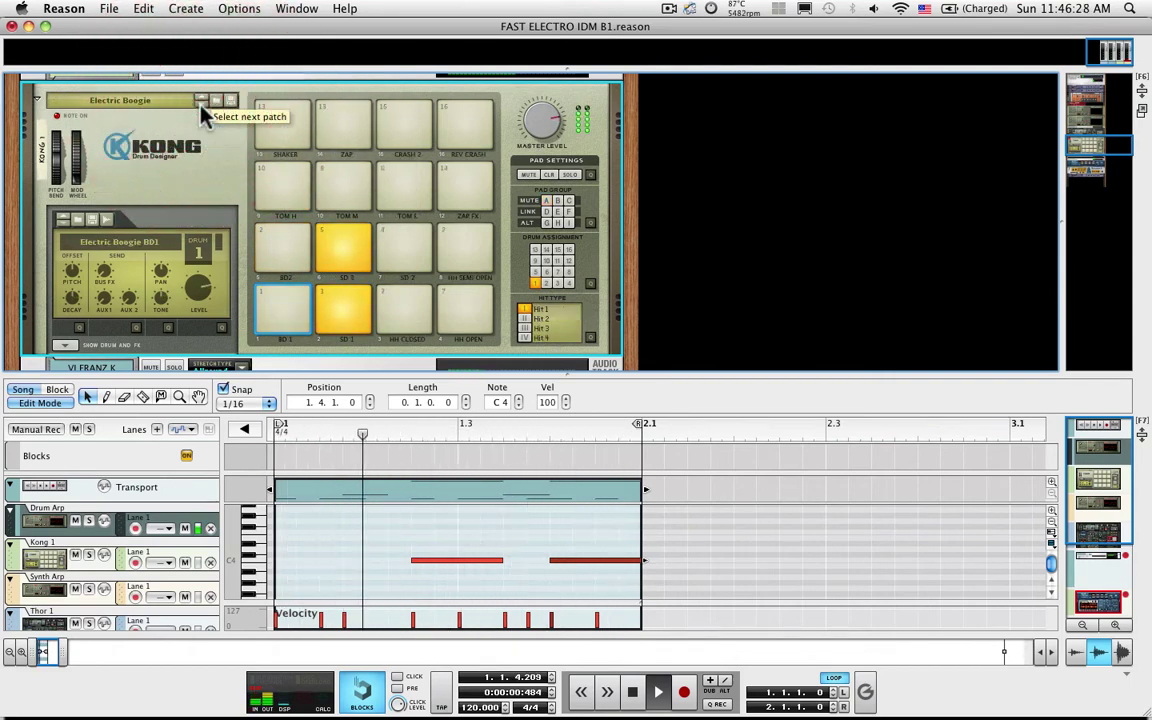
click(202, 106)
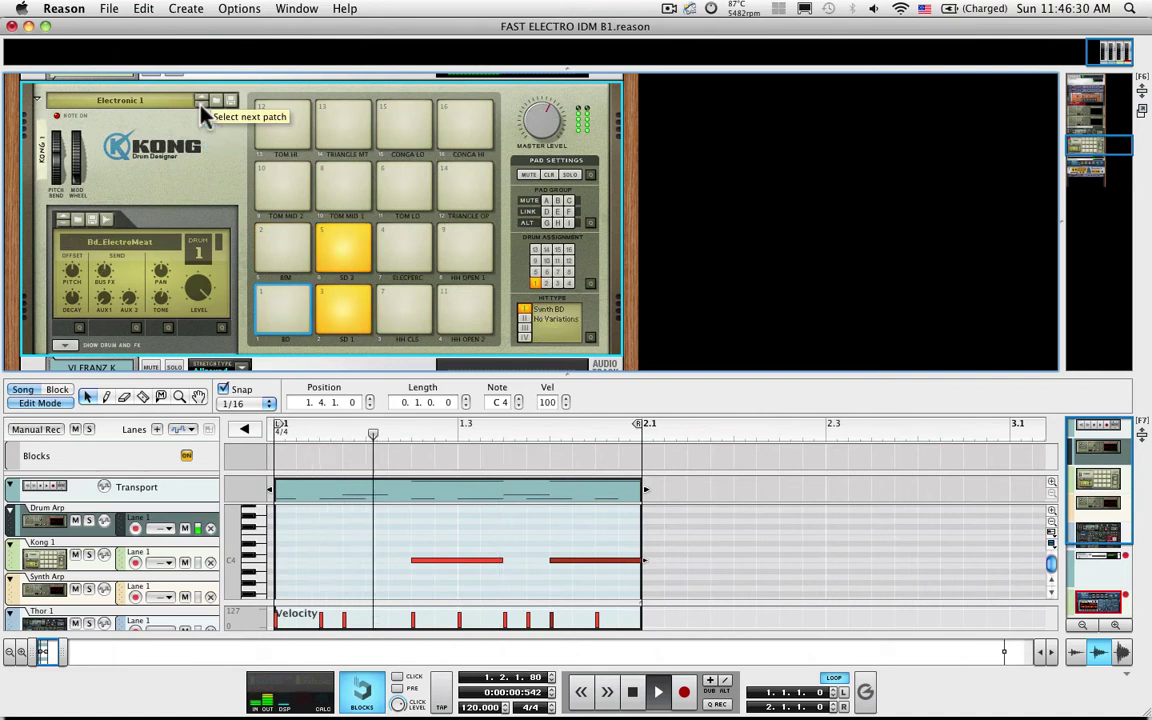
click(202, 106)
click(202, 106)
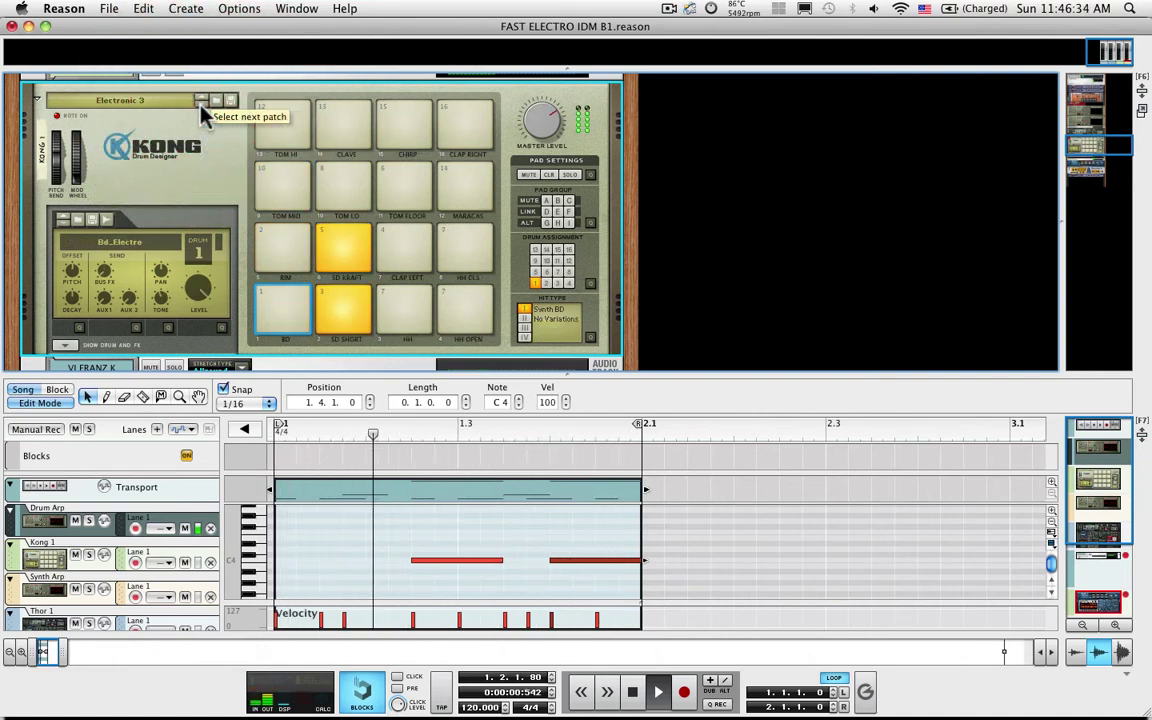
Reveal Kong's drum panels and audition the snare, hi-hat and open hi-hat pads
click(65, 346)
scroll(152, 279, down, 5)
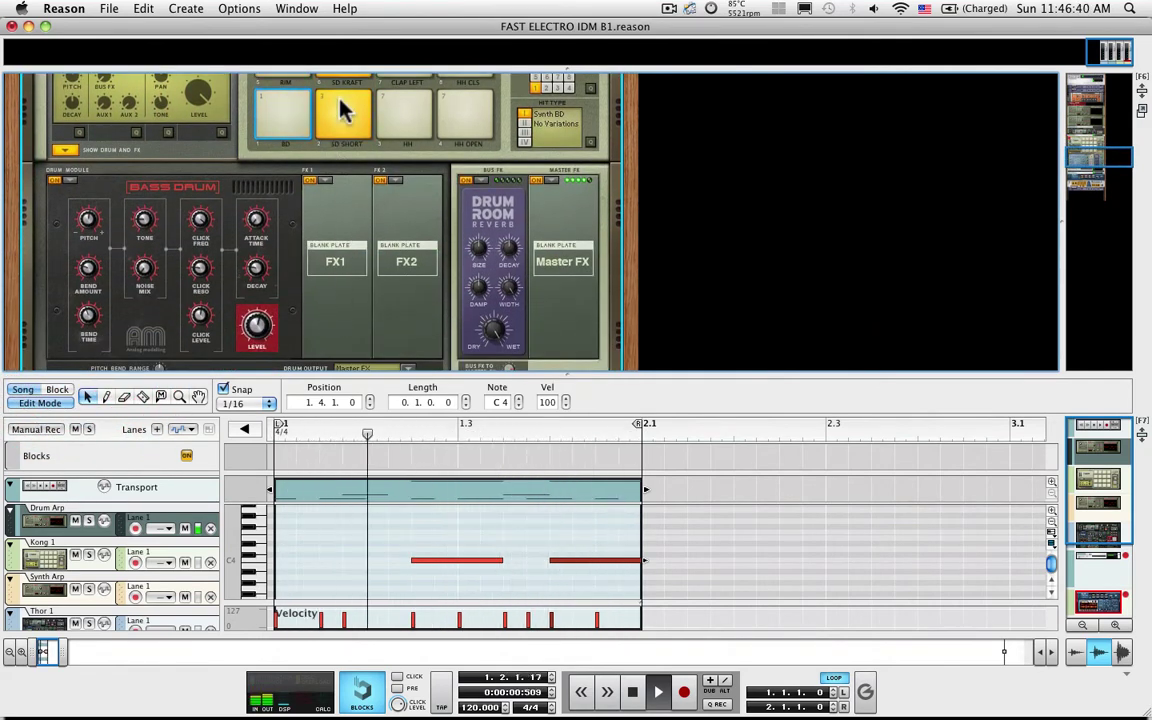
click(341, 110)
click(424, 119)
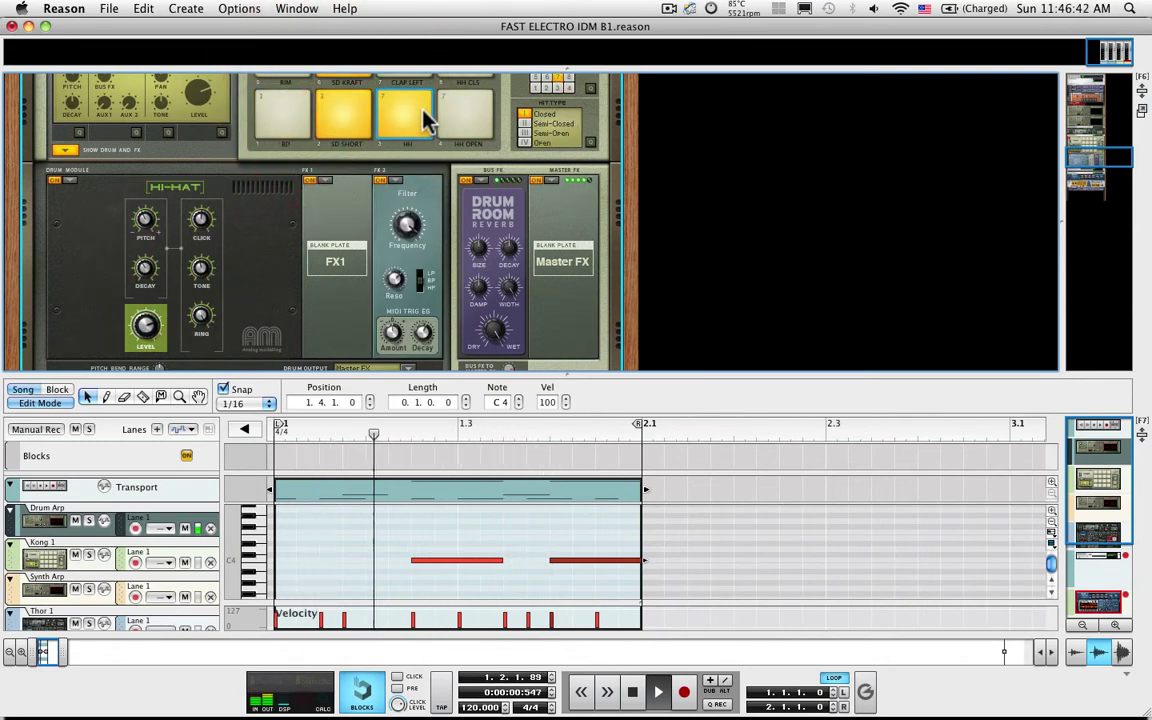
click(465, 122)
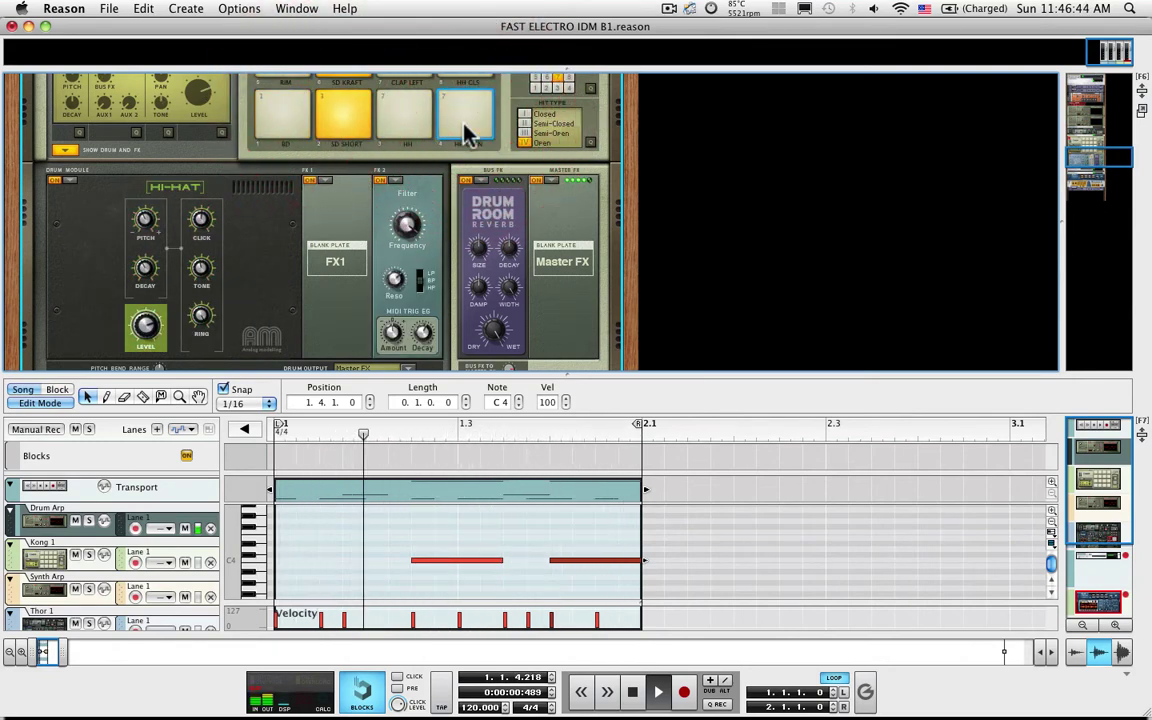
Step Kong's patch back from Electronic 3 to the Electric Boogie kit
scroll(466, 131, up, 5)
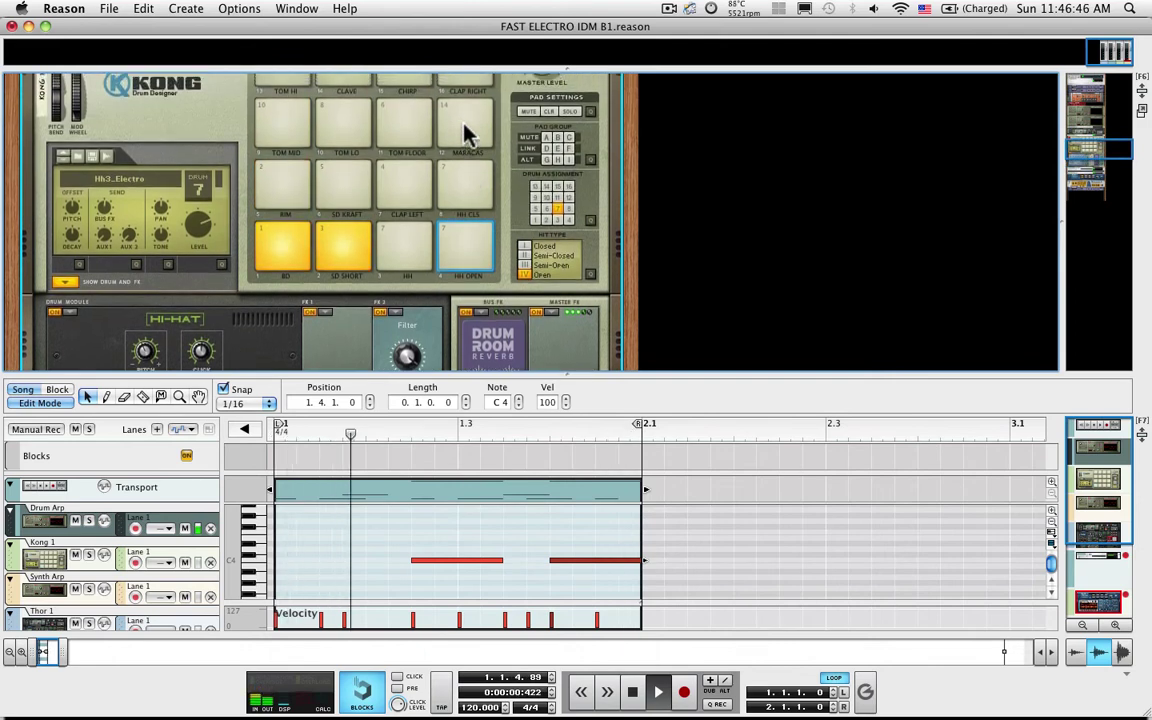
scroll(466, 131, up, 2)
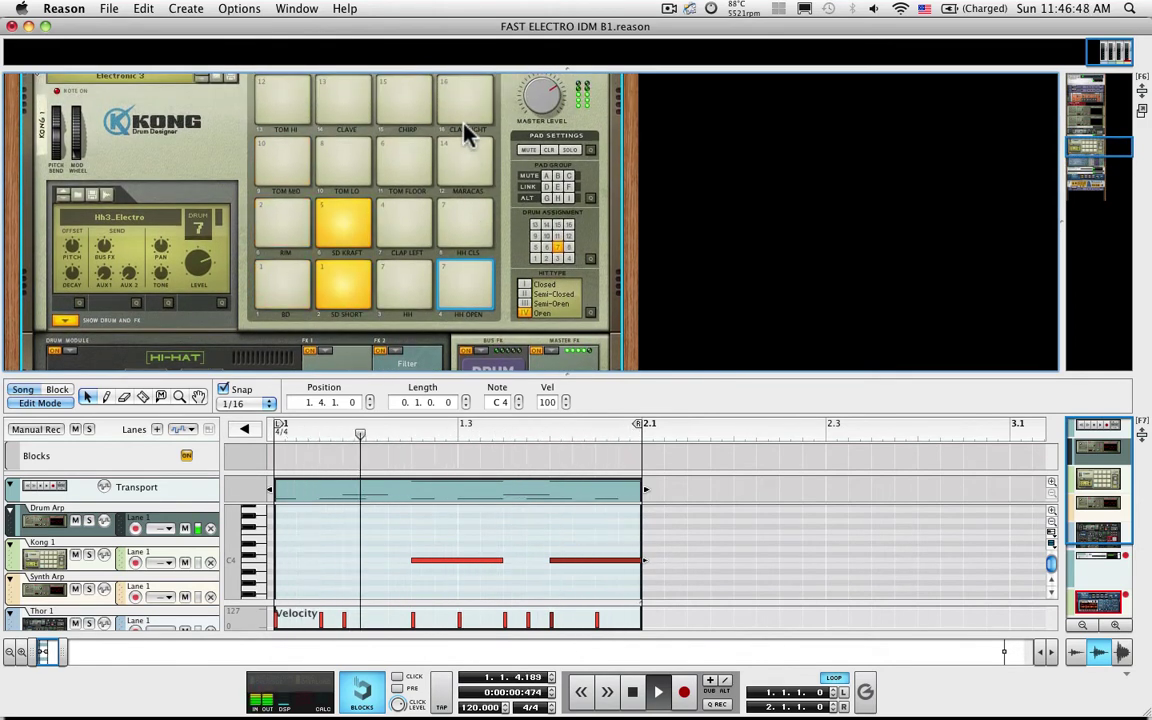
scroll(464, 129, up, 2)
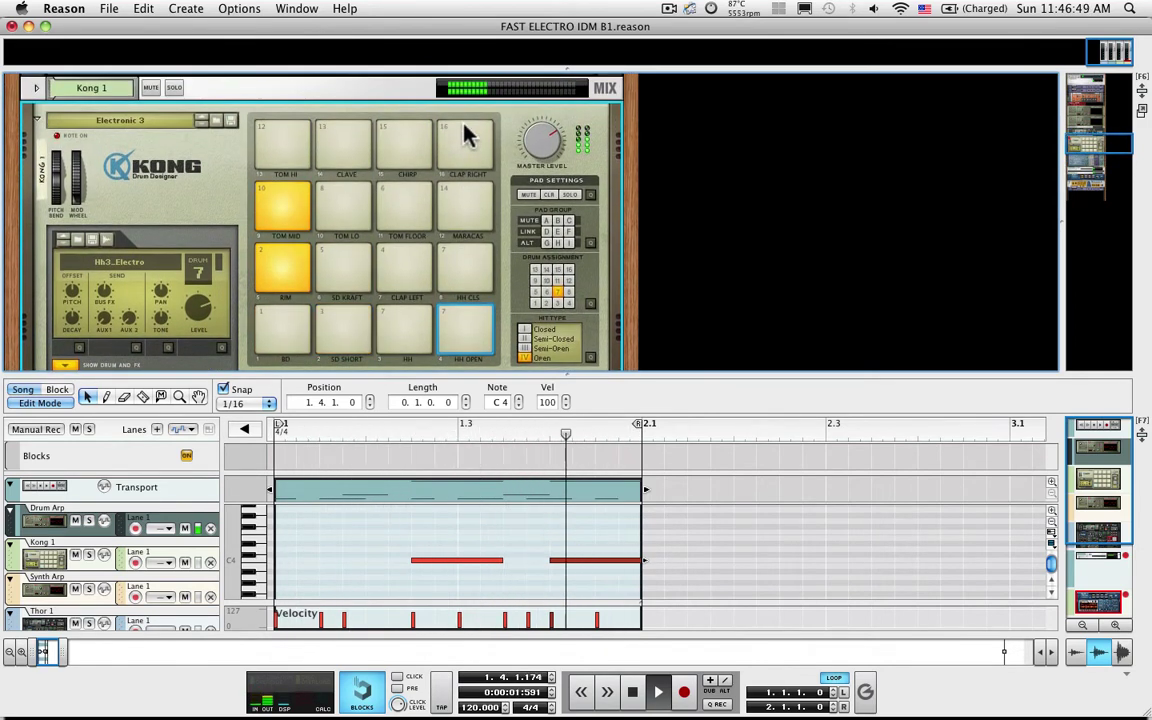
click(202, 120)
click(203, 121)
click(203, 121)
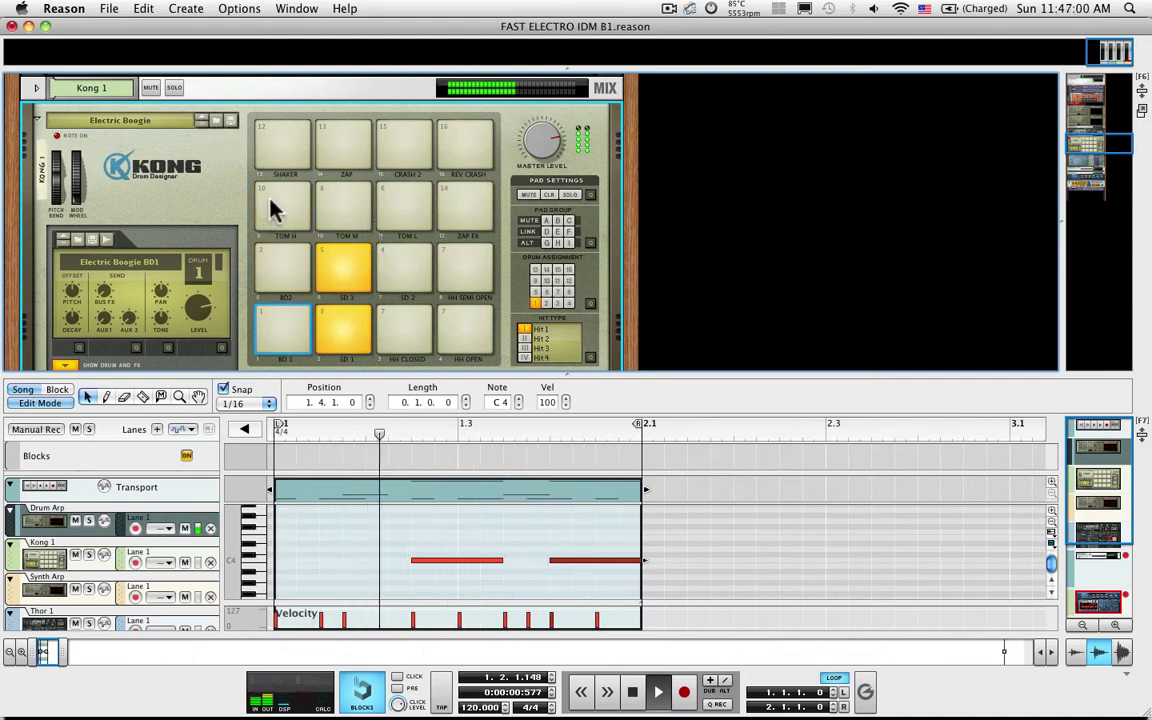
Switch the Drum Arp RPG-8 to 1 OCT, then scroll back down to Kong
scroll(275, 207, up, 10)
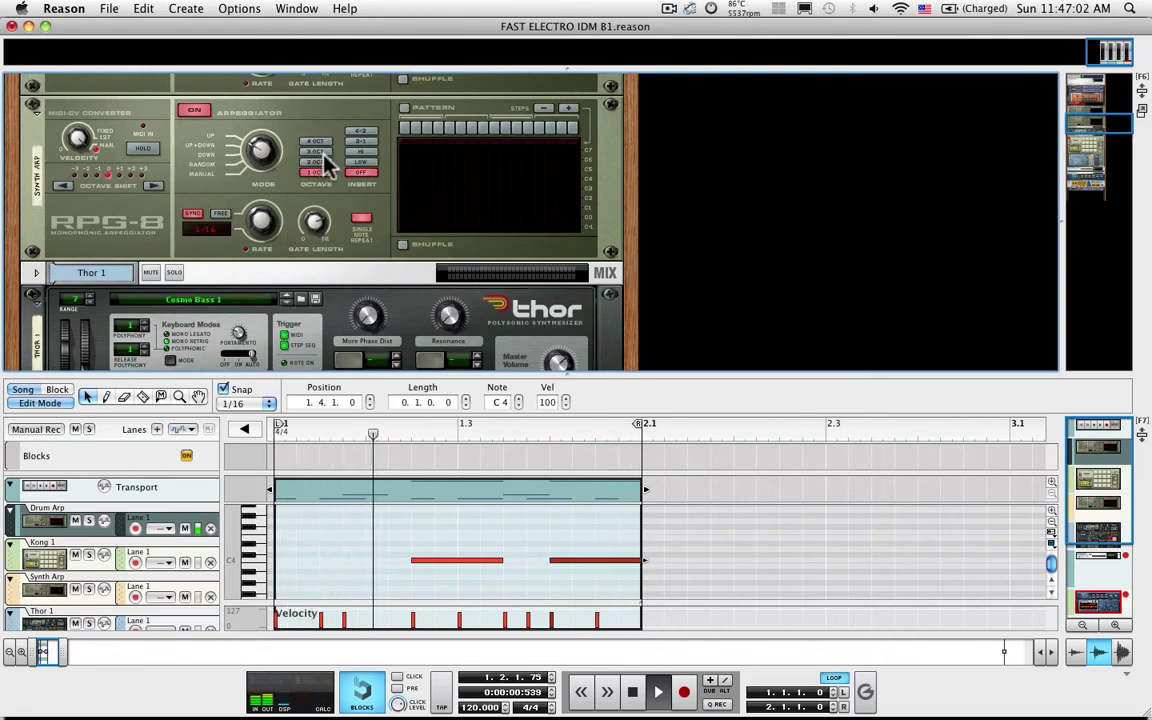
scroll(335, 180, up, 5)
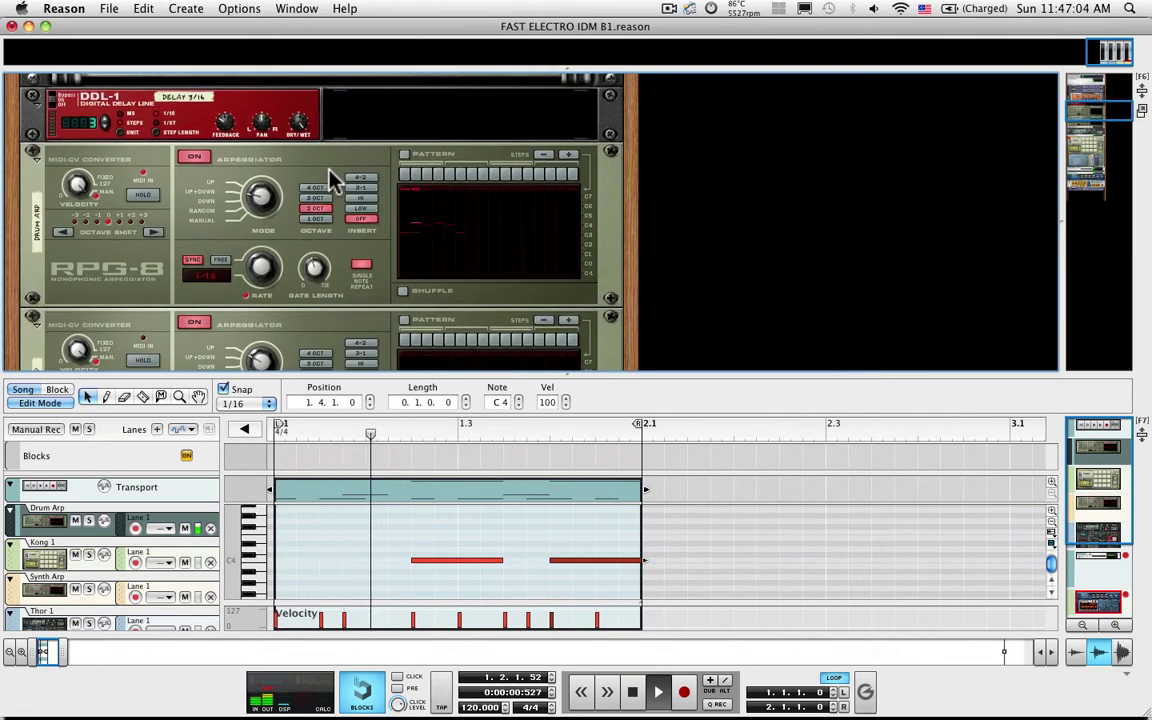
right_click(316, 230)
click(316, 219)
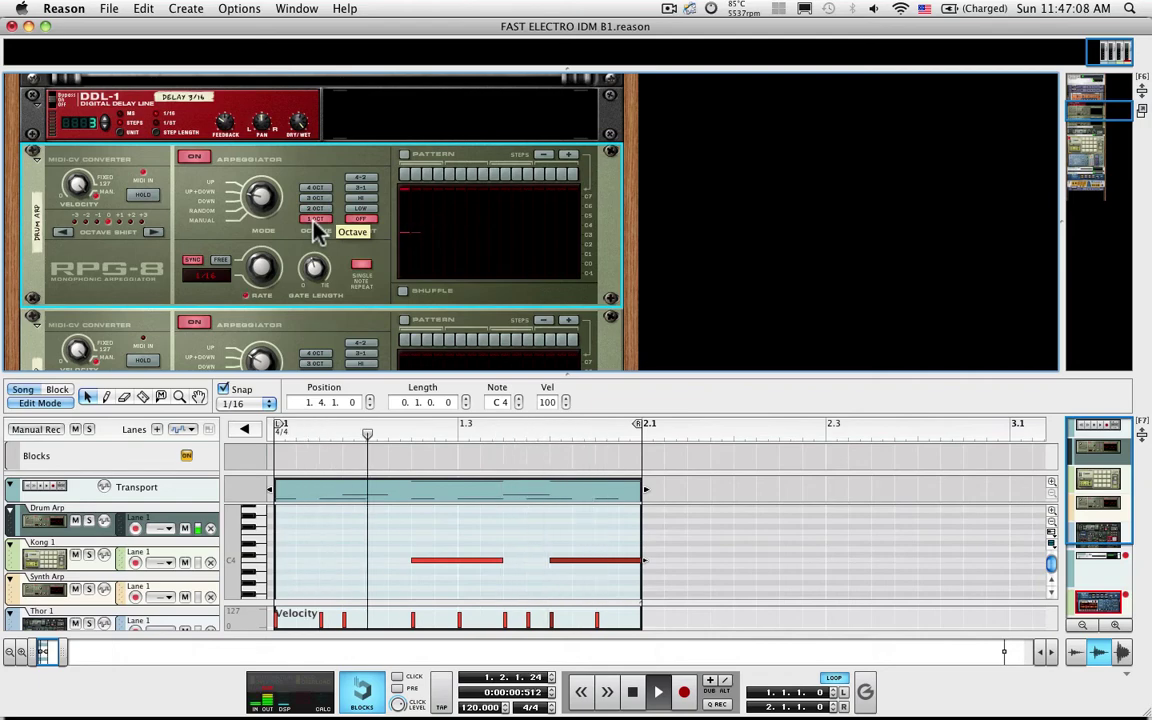
scroll(316, 230, down, 5)
scroll(316, 228, down, 5)
scroll(316, 226, up, 1)
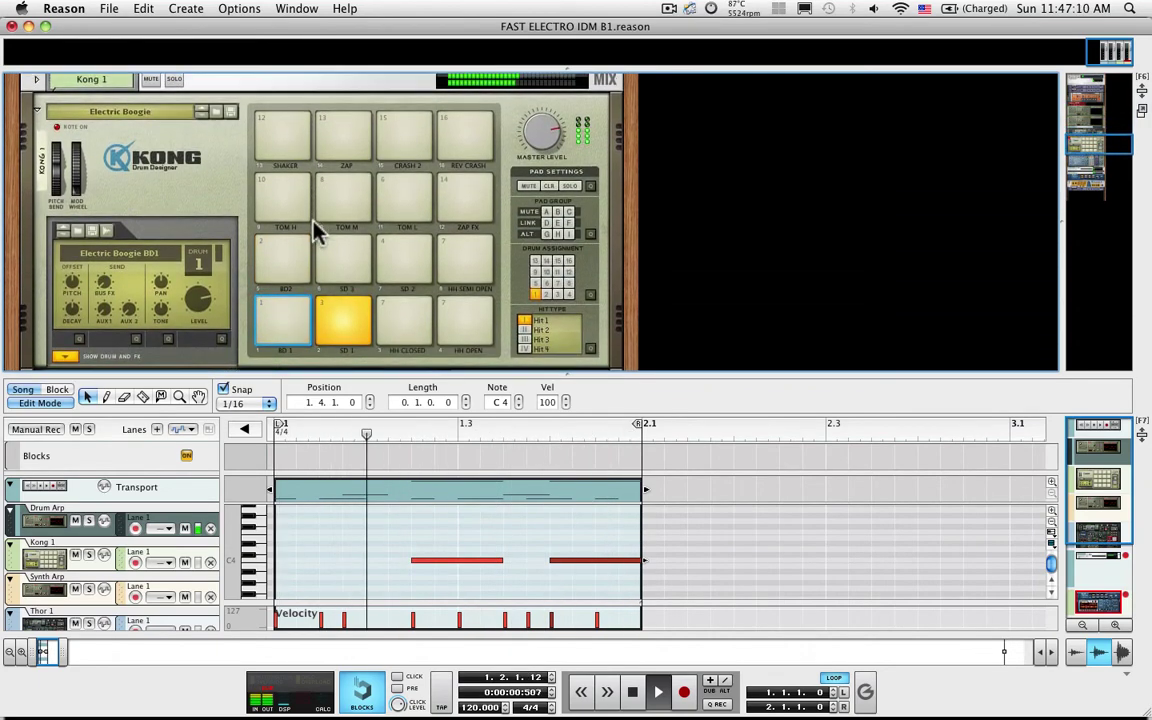
Select Kong's SD 1 snare pad and audition its sound
click(345, 325)
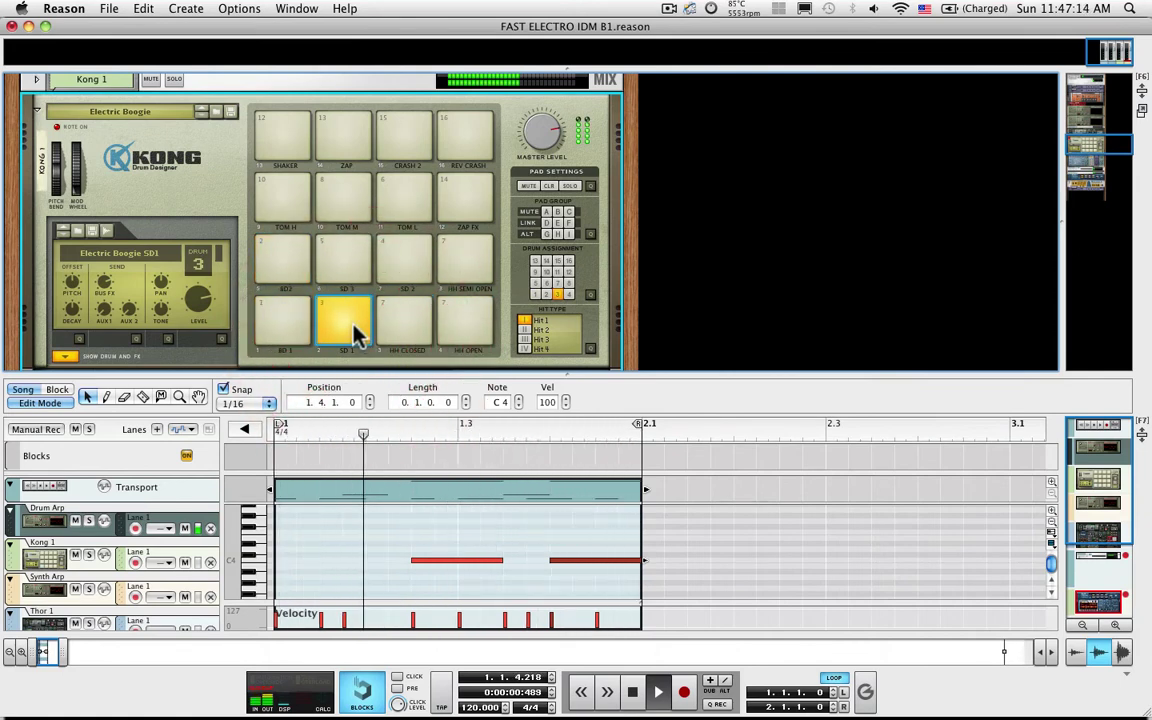
scroll(355, 330, down, 3)
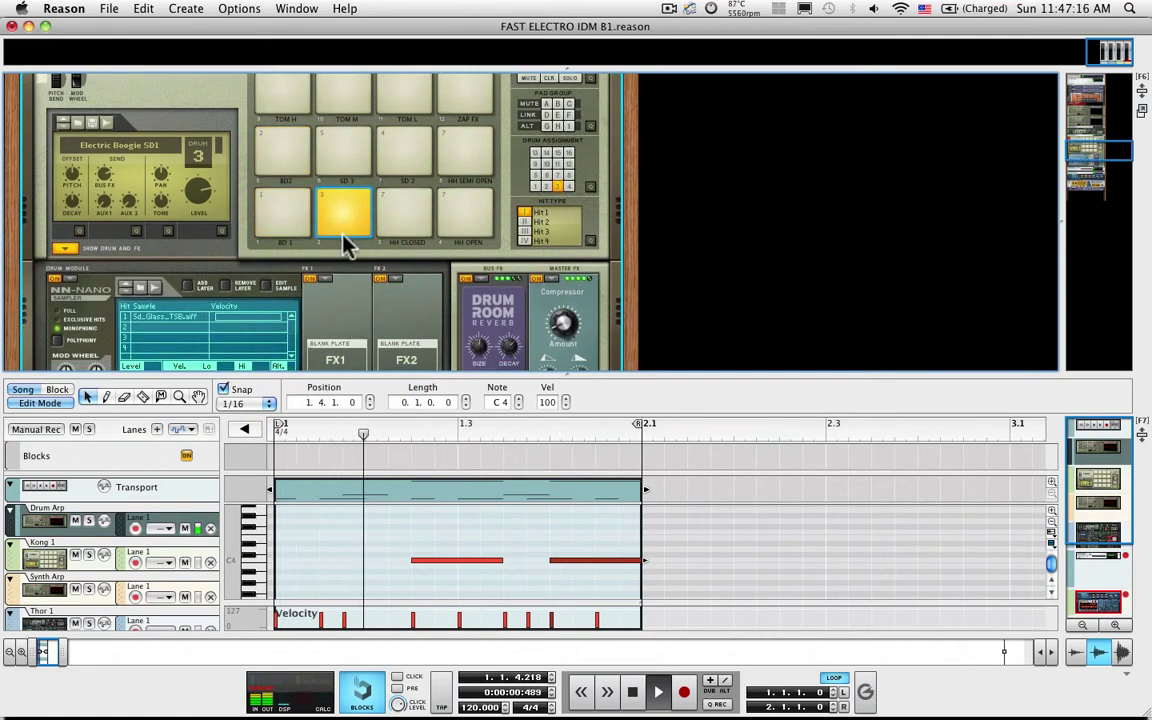
click(342, 218)
scroll(343, 220, down, 3)
scroll(342, 220, down, 1)
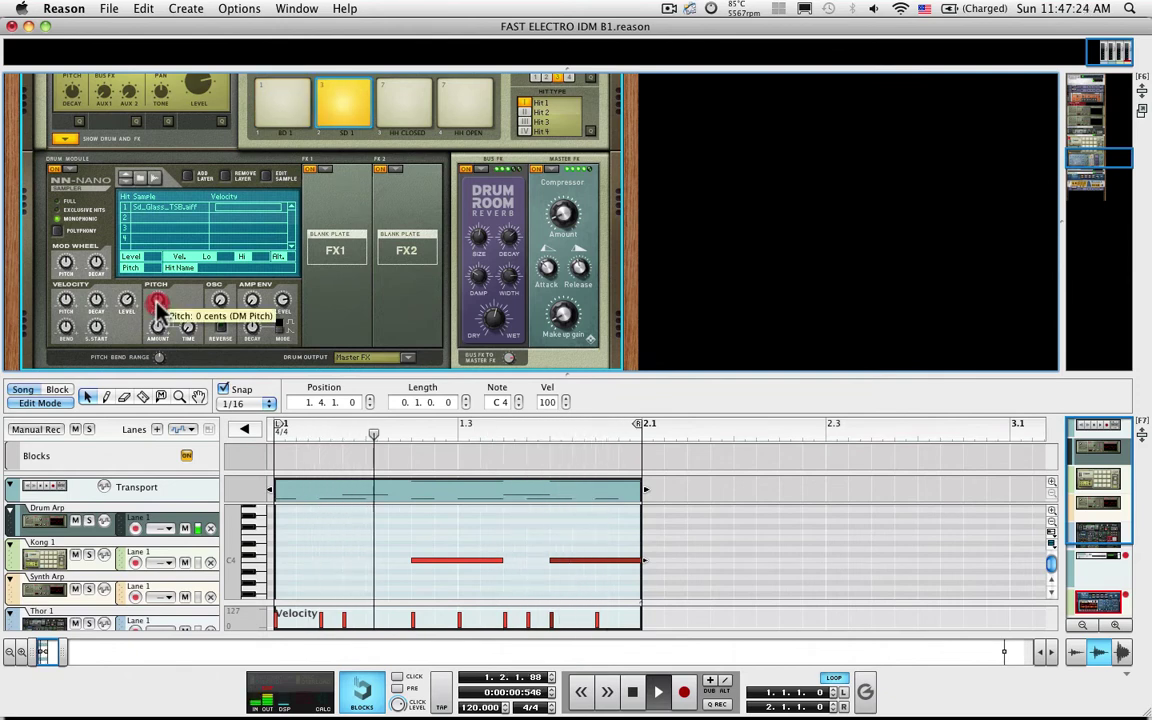
Tune SD 1 down to -571 cents and lengthen its amp decay to about 2,528.6 ms
drag(157, 307, 160, 328)
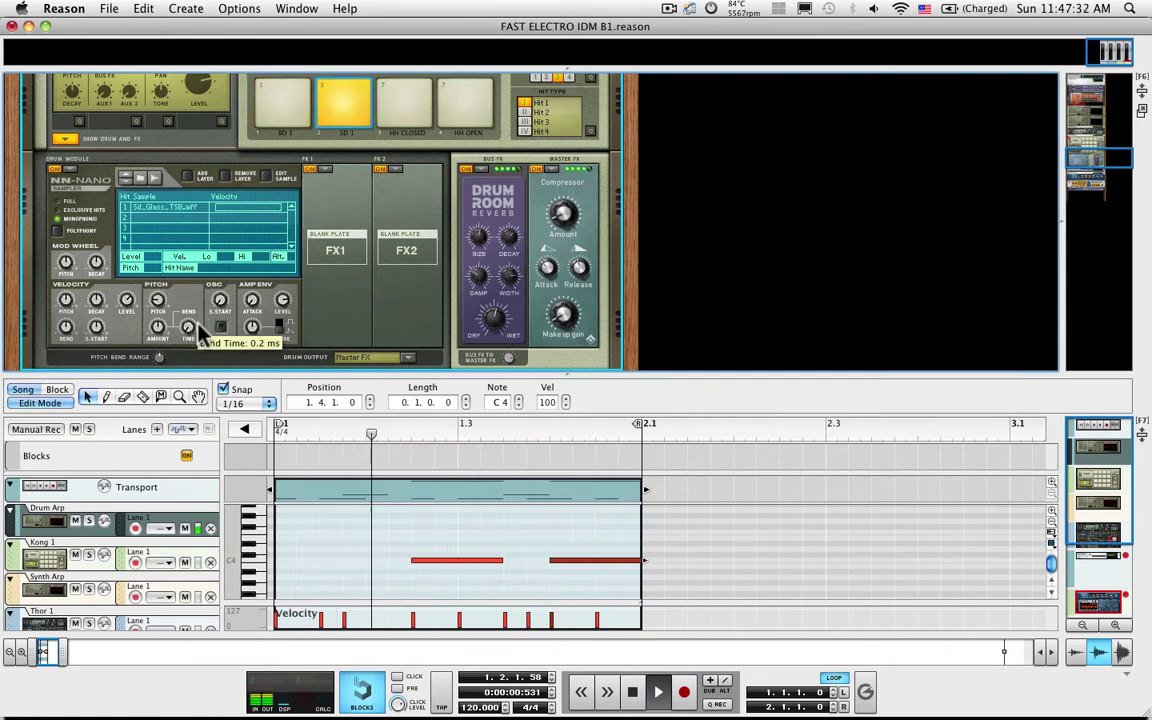
right_click(254, 328)
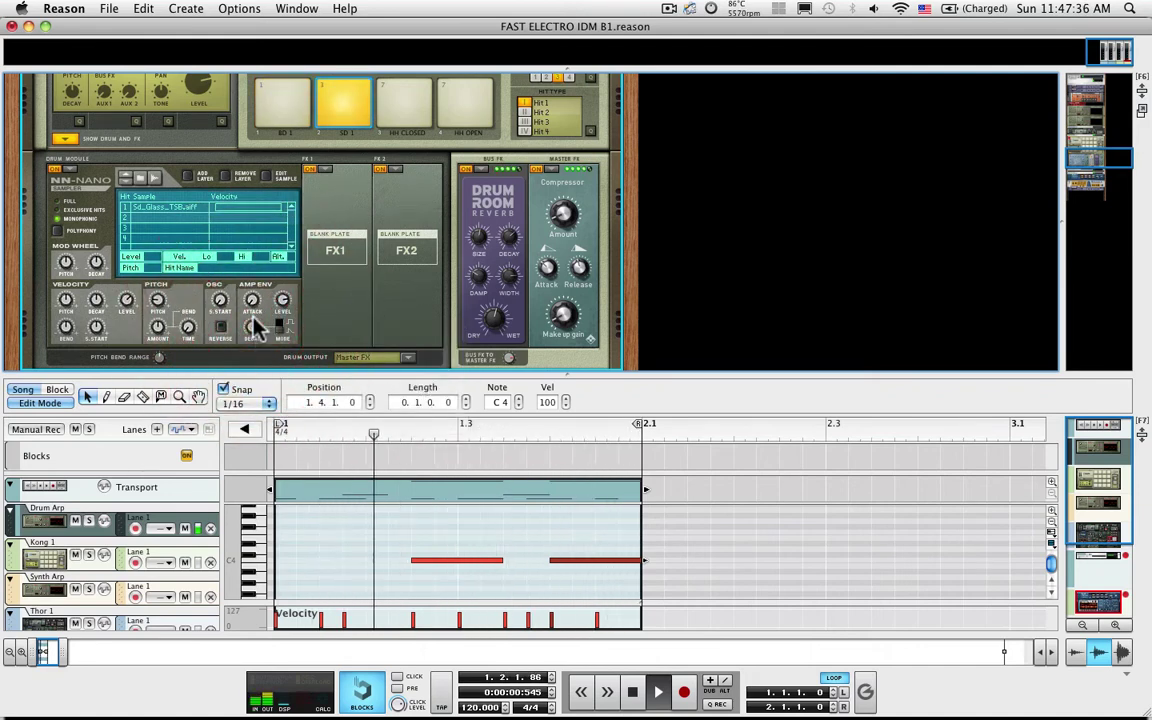
drag(257, 327, 255, 338)
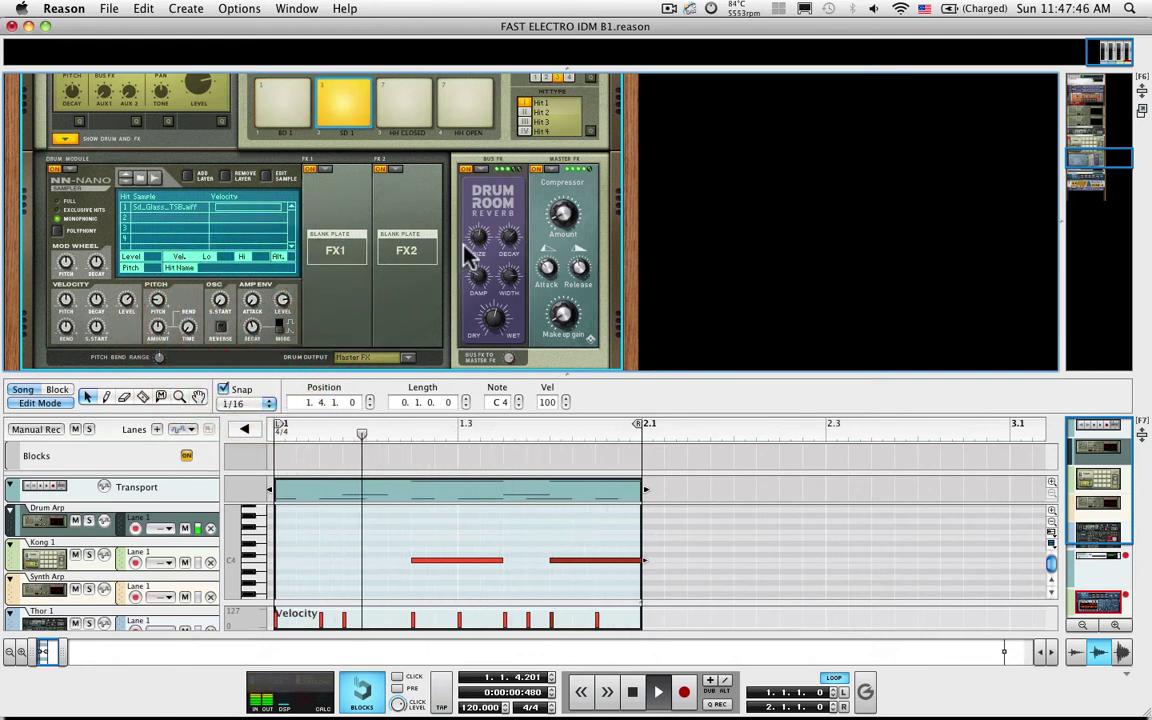
Dial Kong's Drum Room Dry/Wet to 108, compressor Make Up Gain to 27 and Amount to 29
mouse_move(513, 244)
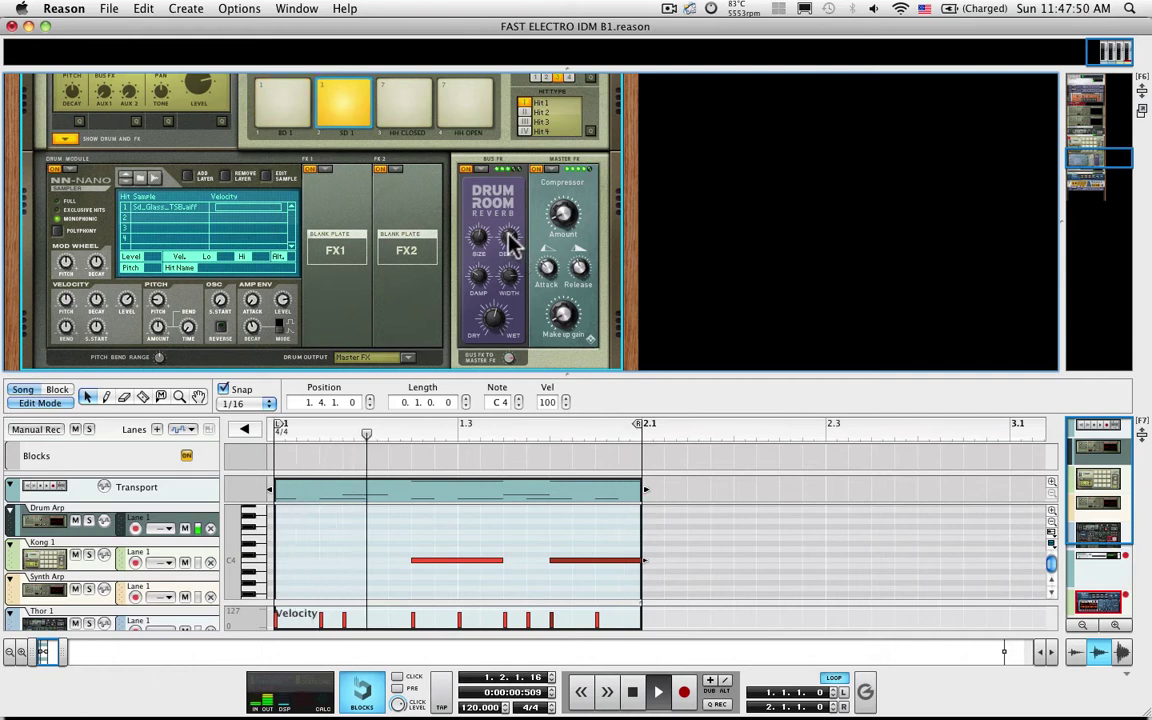
mouse_move(500, 322)
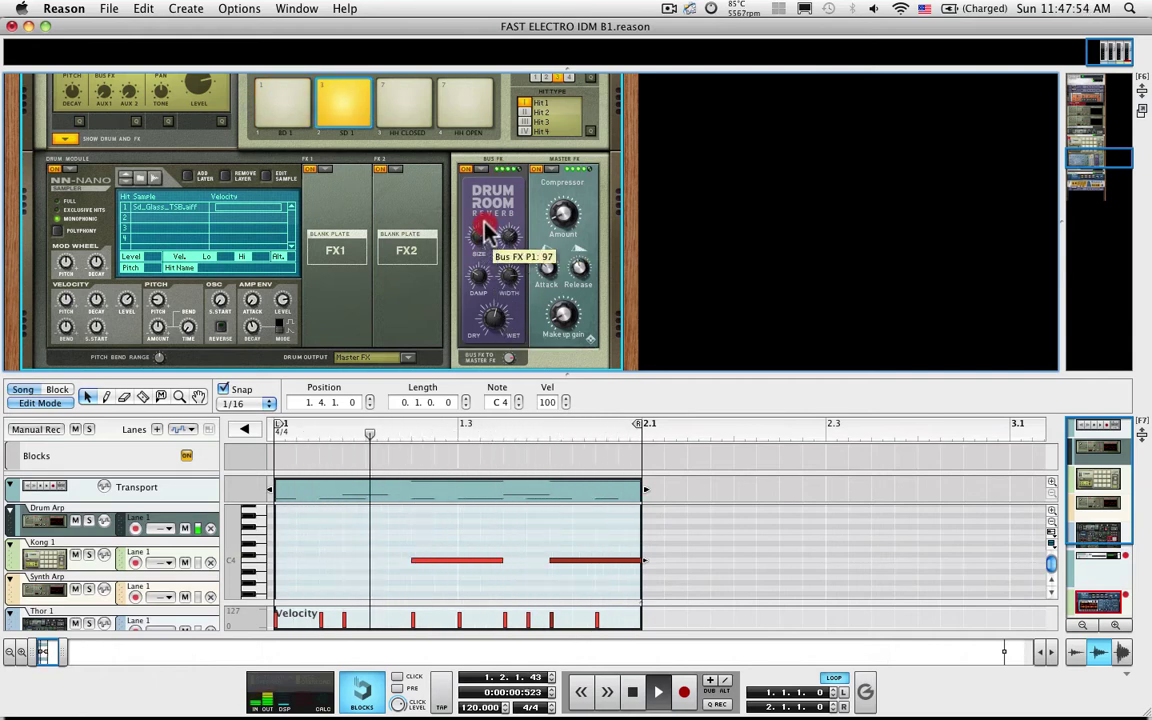
mouse_move(488, 292)
drag(491, 319, 497, 308)
drag(571, 322, 571, 320)
drag(564, 228, 582, 282)
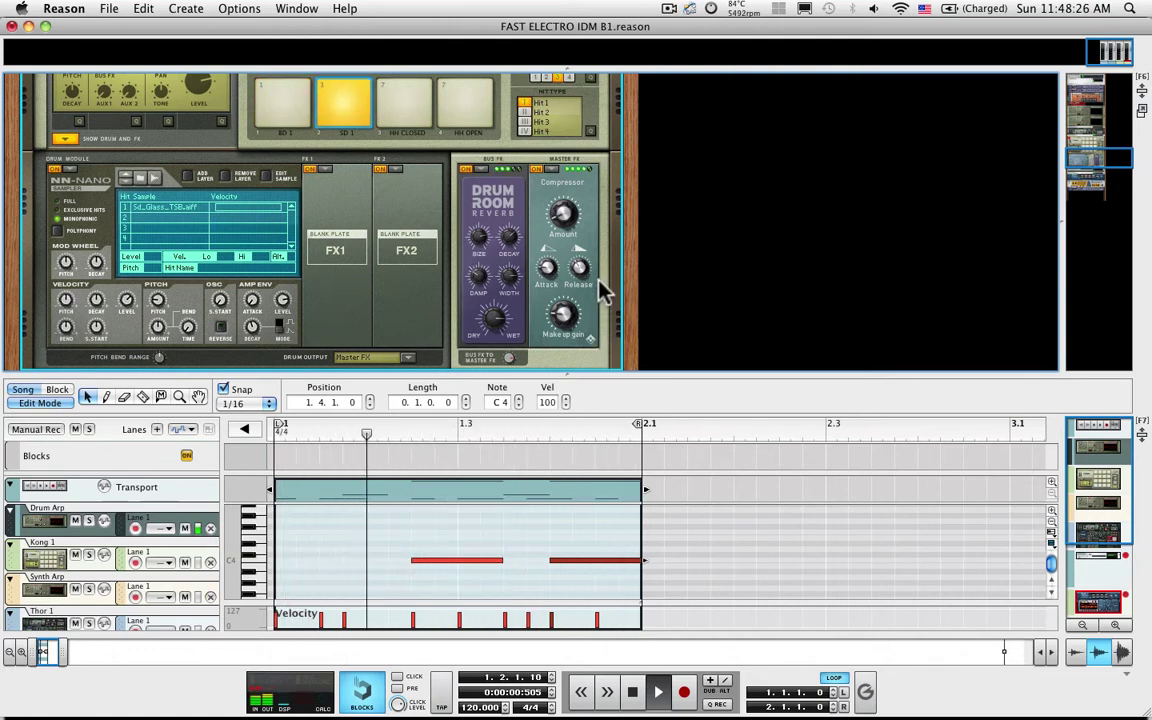
Set Kong's Master Level knob to about 78, then scroll down to Dr. OctoRex
scroll(600, 290, up, 3)
scroll(600, 290, up, 7)
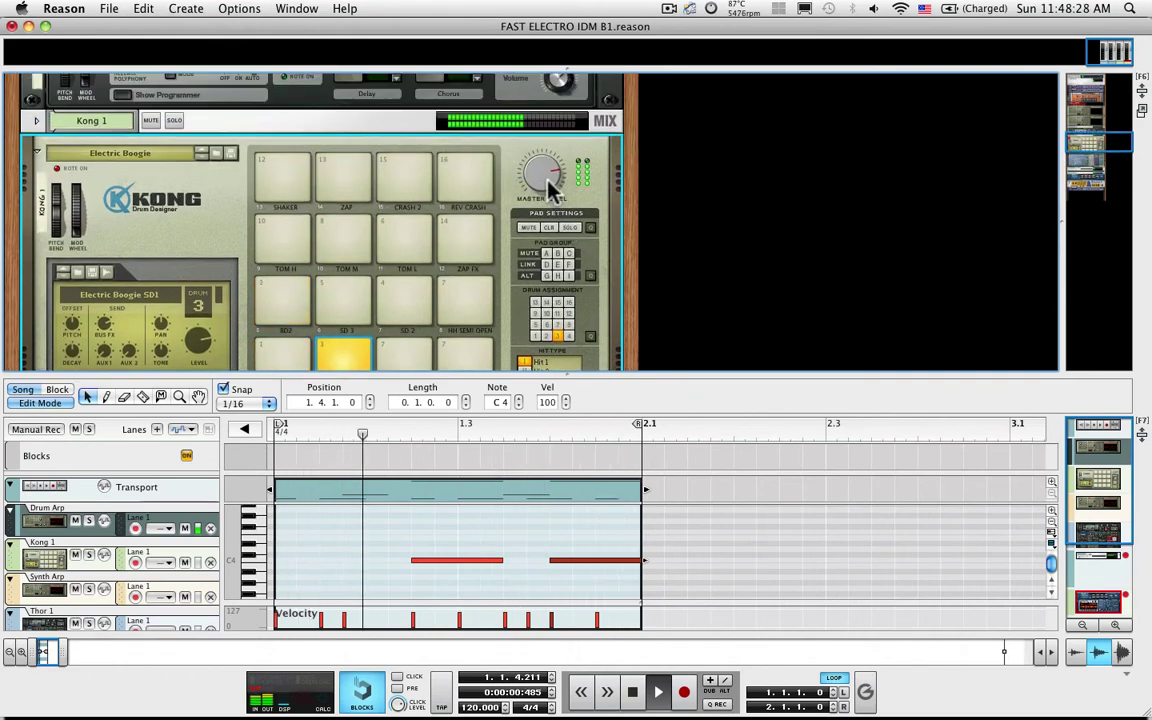
scroll(548, 192, down, 5)
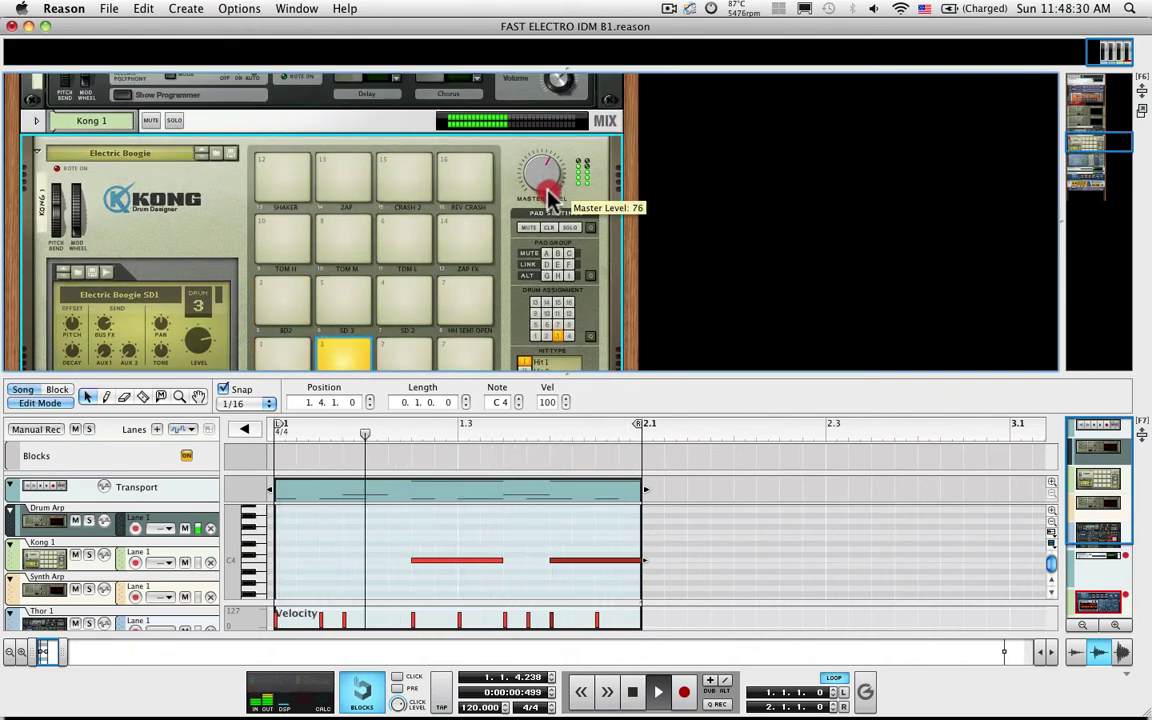
drag(548, 192, 550, 186)
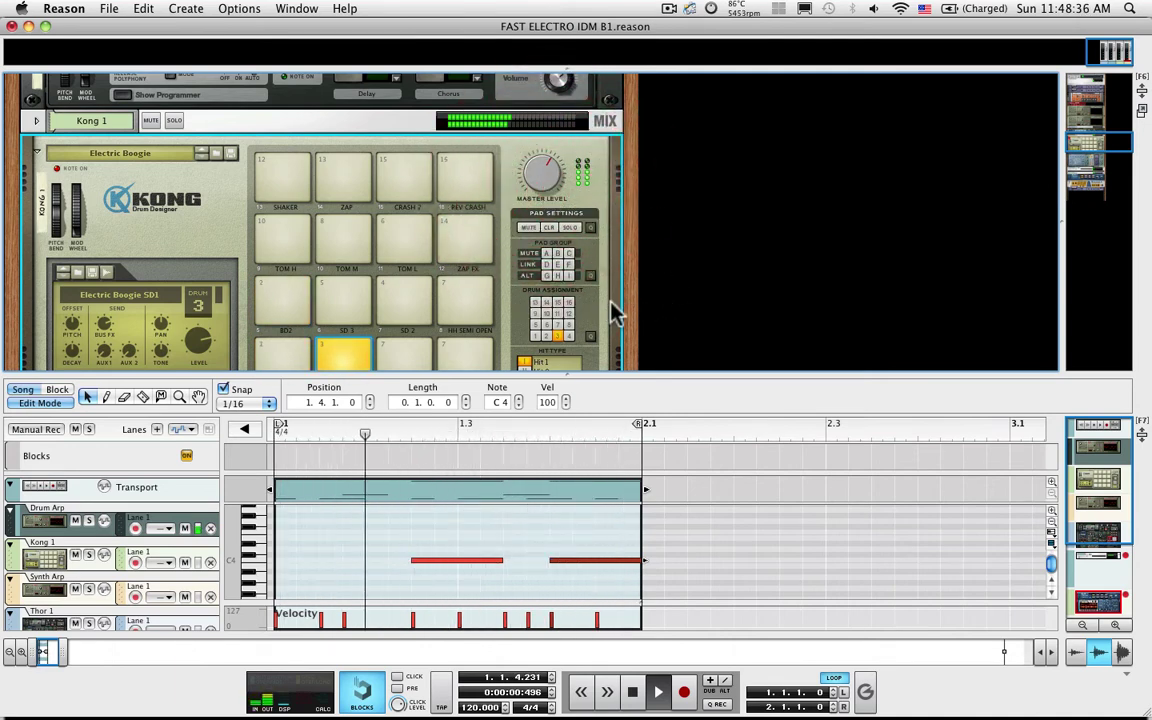
scroll(616, 313, down, 5)
scroll(616, 313, down, 5)
scroll(616, 313, down, 6)
scroll(616, 313, down, 6)
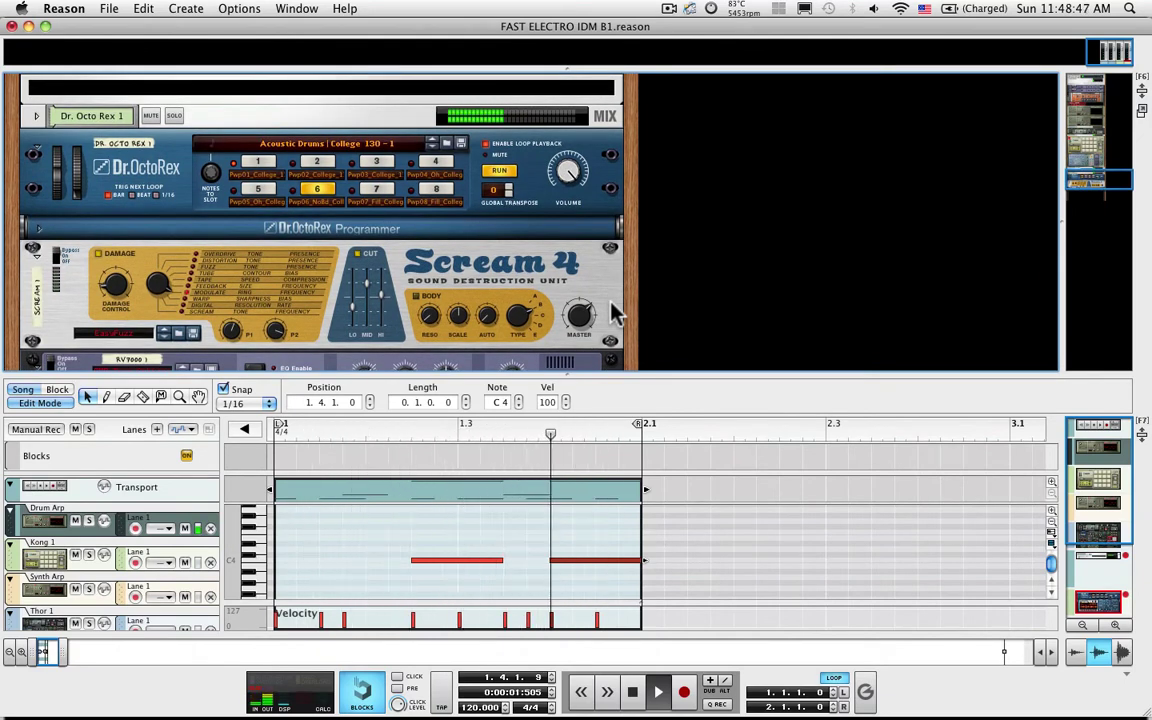
Try Dr. OctoRex loop slot 2, then make slot 3 (Pop03_College_1) the playing loop
click(318, 162)
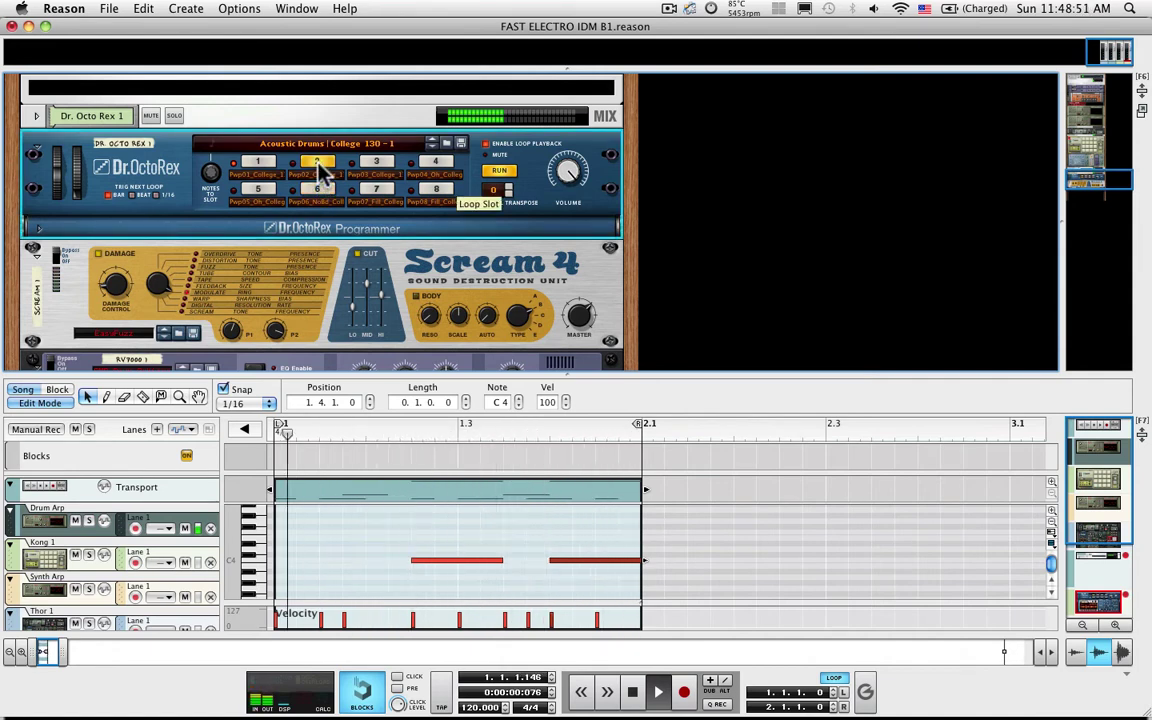
click(376, 165)
click(376, 165)
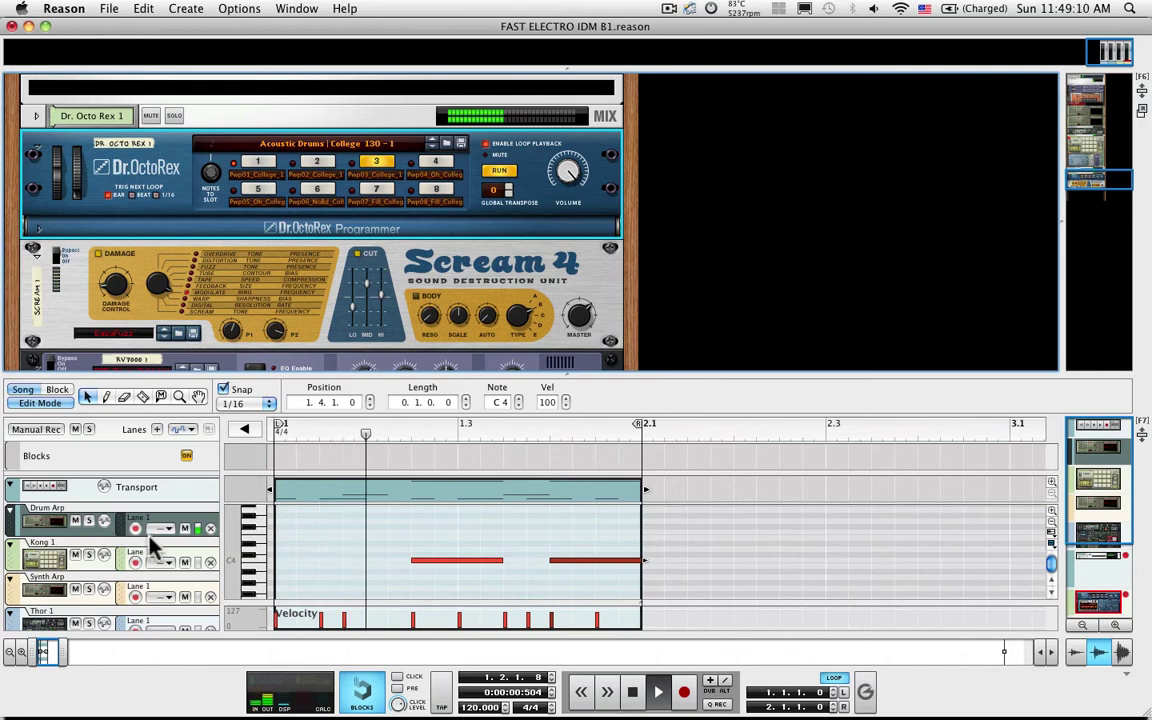
Switch Dr. OctoRex to loop slot 6, Pop06_NoBd_College_130
scroll(145, 540, down, 2)
scroll(148, 542, up, 2)
scroll(150, 543, down, 2)
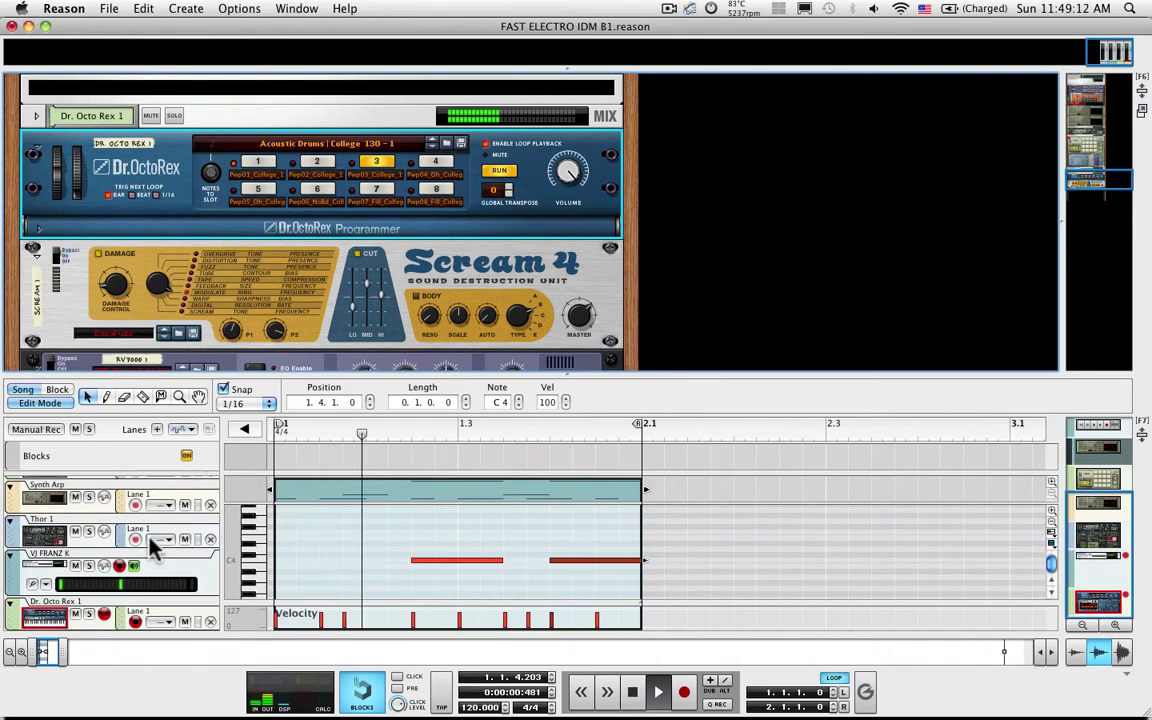
scroll(150, 545, up, 3)
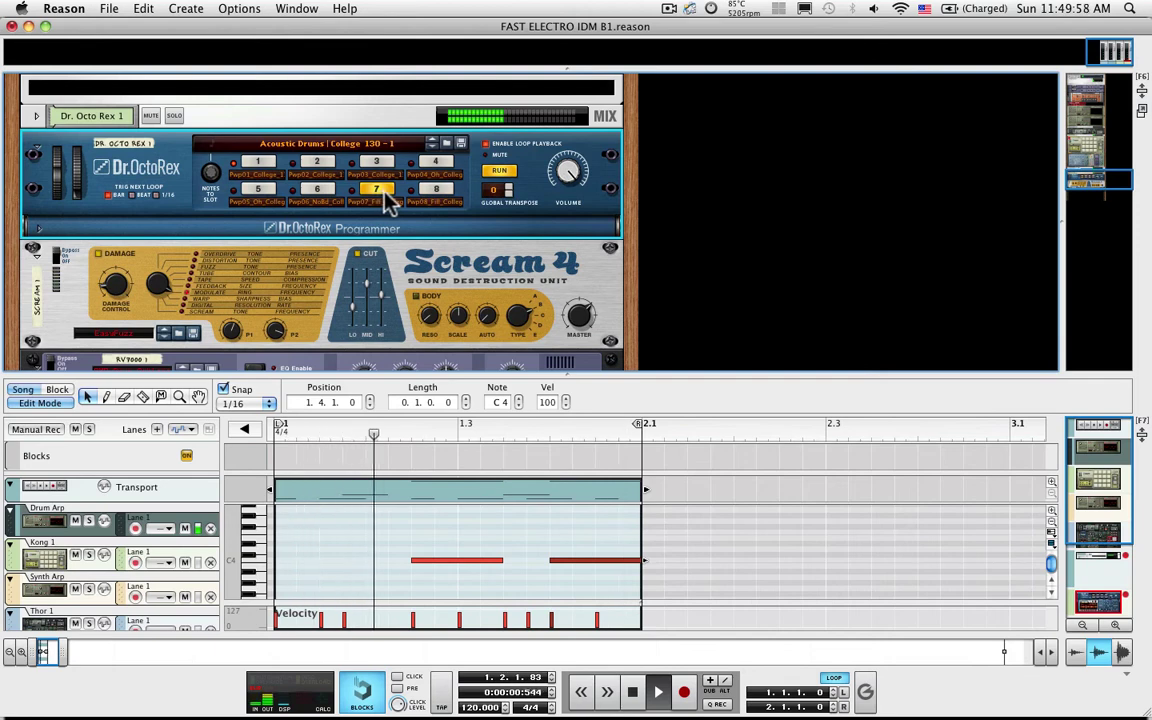
click(320, 196)
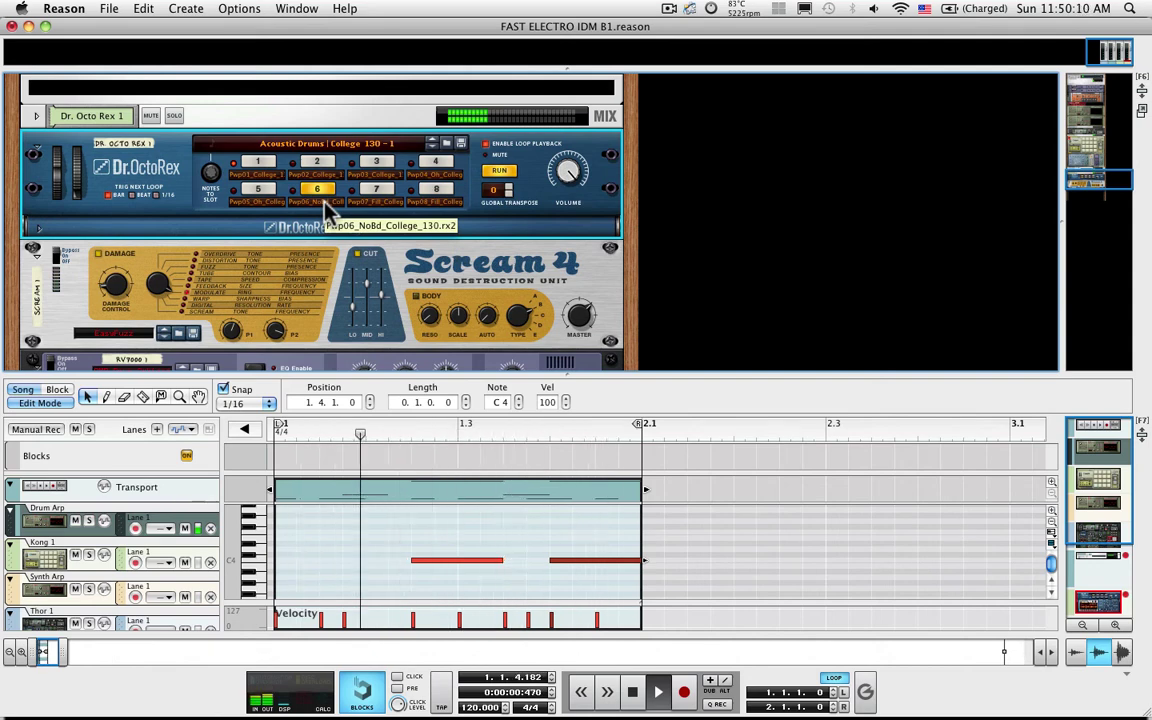
Flip the rack back to the front panels and change the Scream 4 damage type
key(Tab)
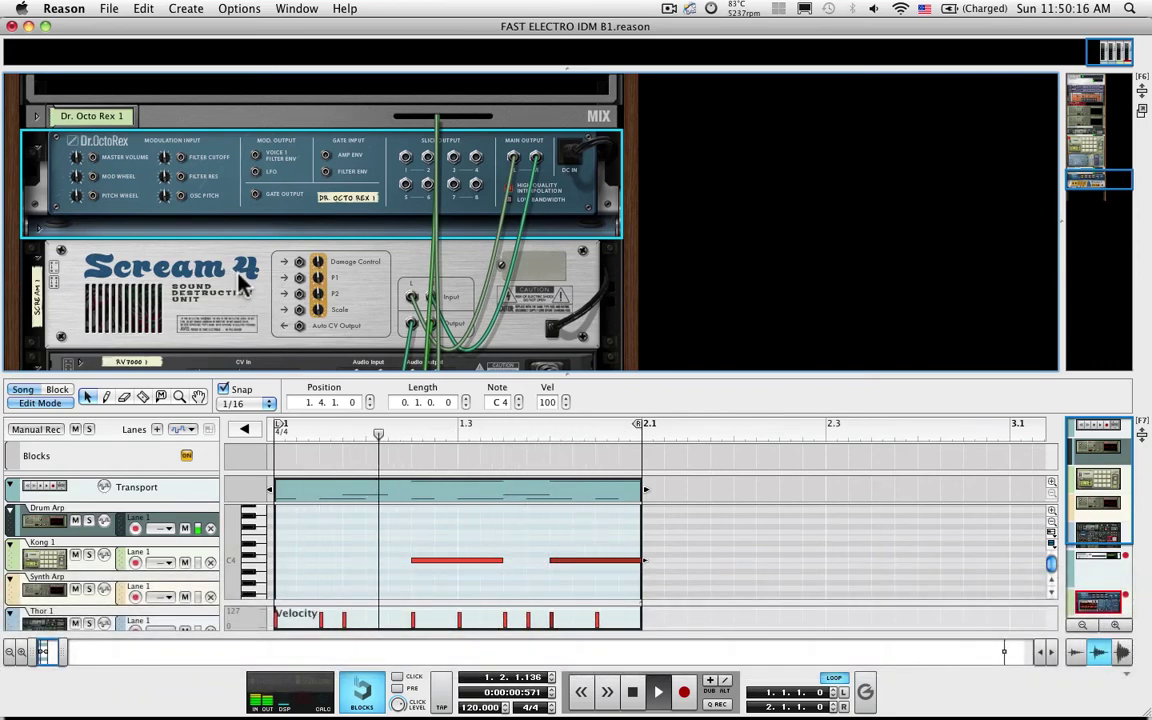
key(Tab)
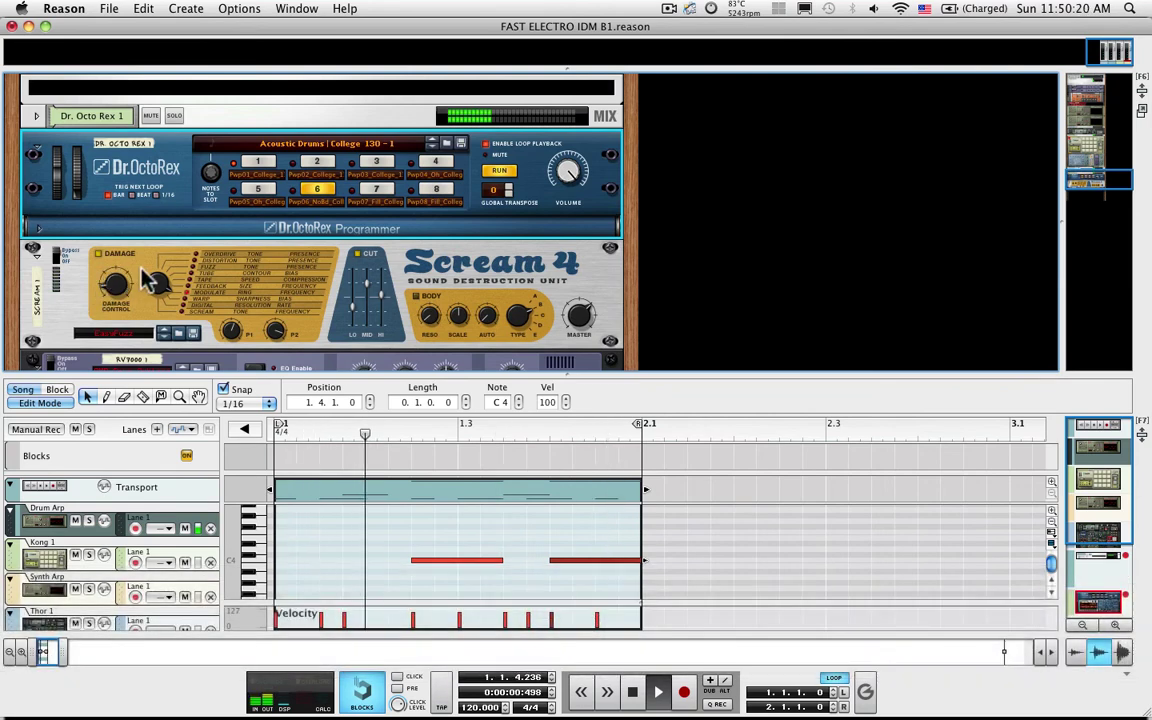
drag(163, 287, 163, 276)
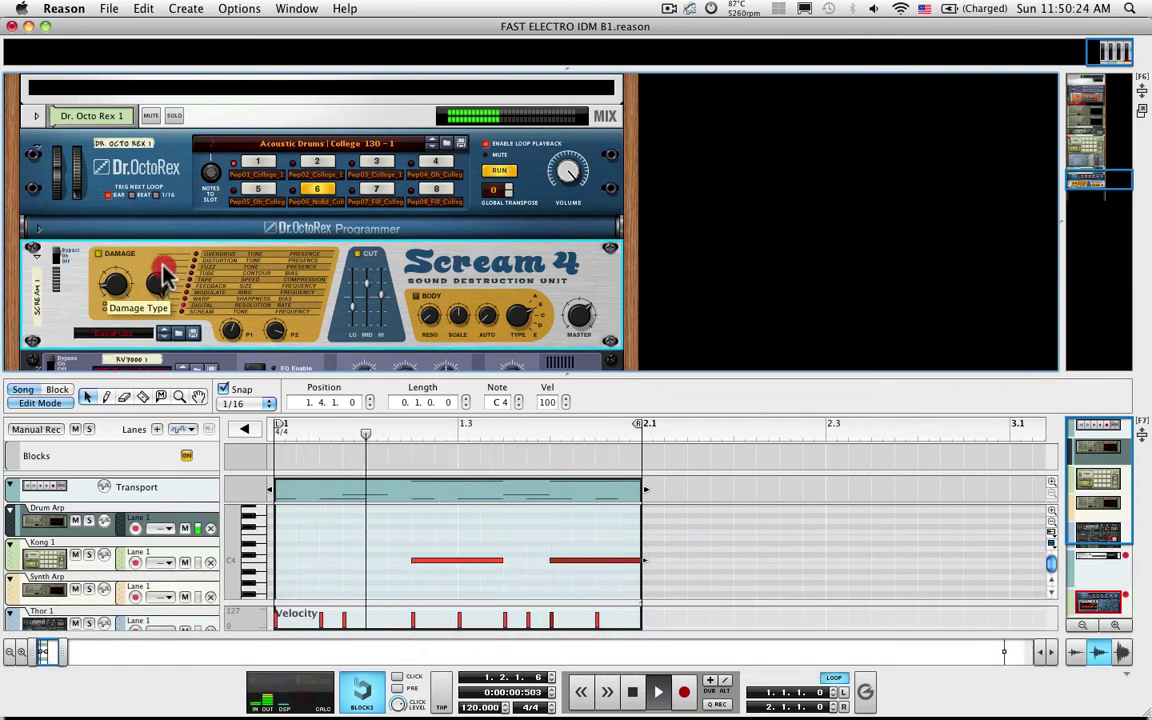
click(60, 258)
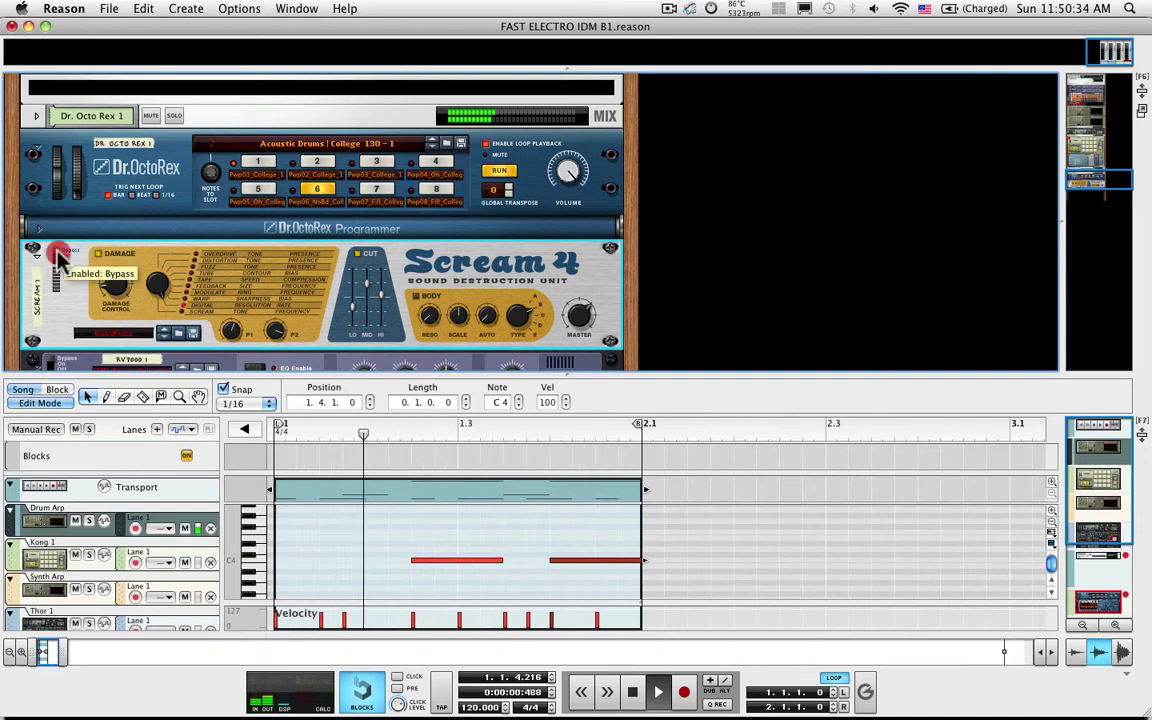
Turn Scream 4 on, set its damage amount, lower P2 to 99 and raise P1 to 99
click(57, 256)
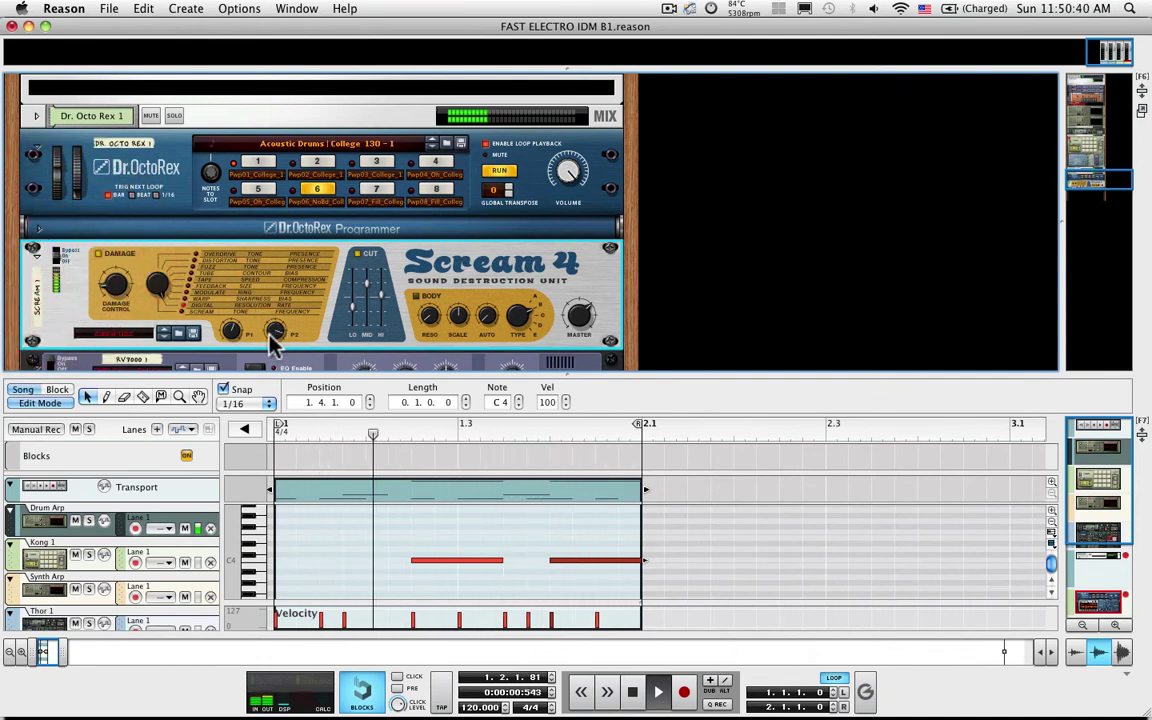
mouse_move(226, 329)
mouse_down()
mouse_move(231, 319)
mouse_move(236, 335)
mouse_up()
click(236, 335)
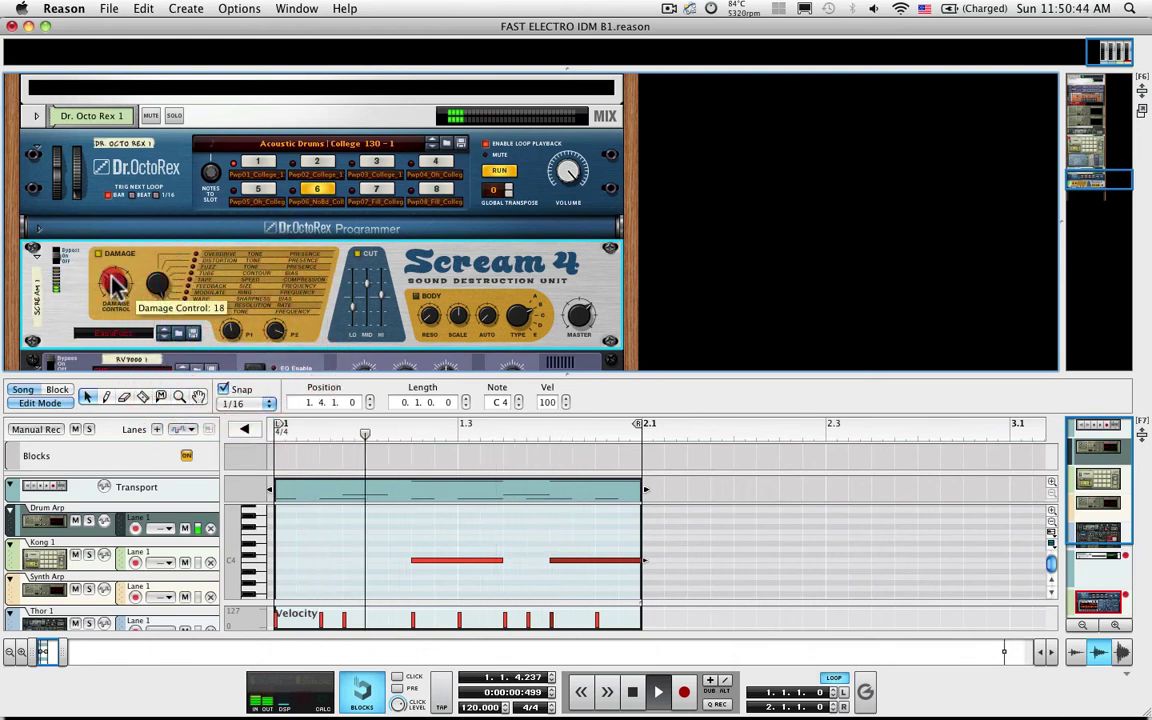
drag(115, 283, 114, 274)
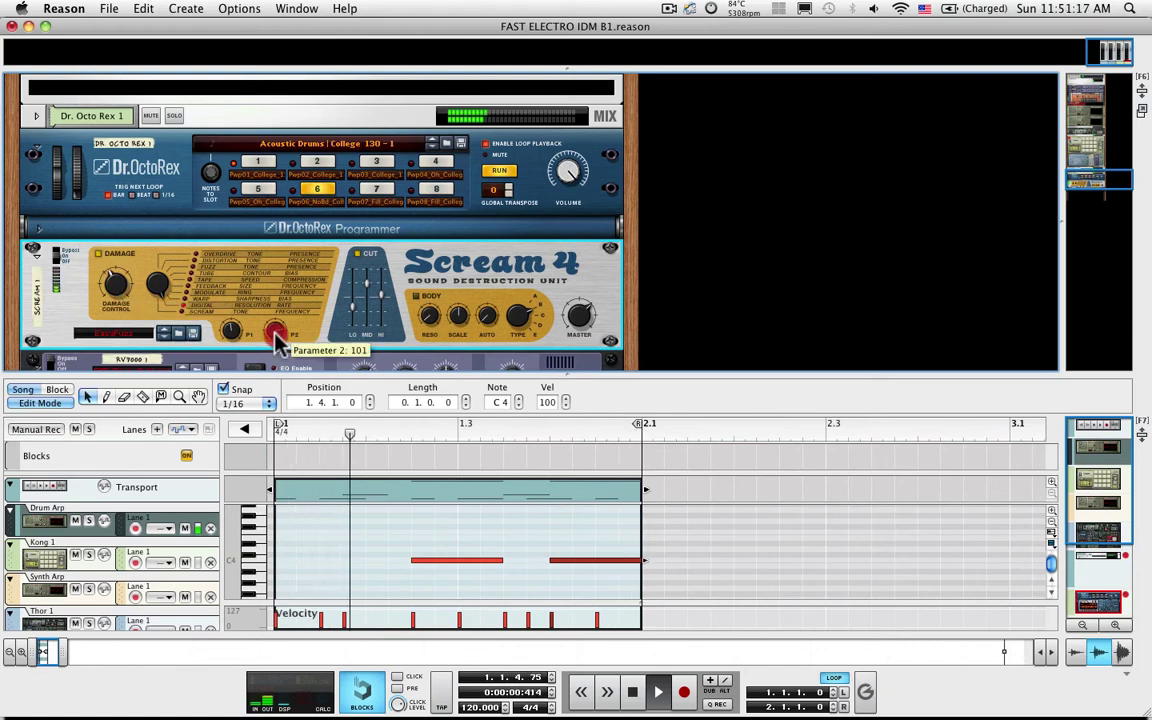
drag(278, 342, 231, 362)
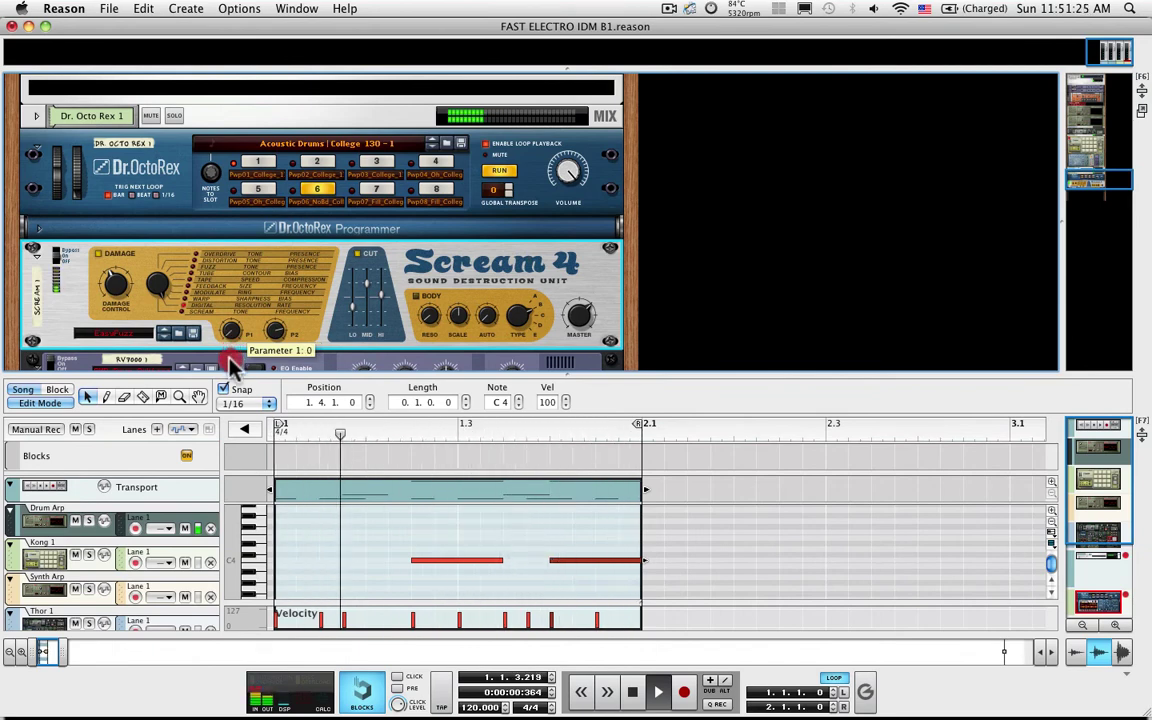
drag(231, 362, 231, 322)
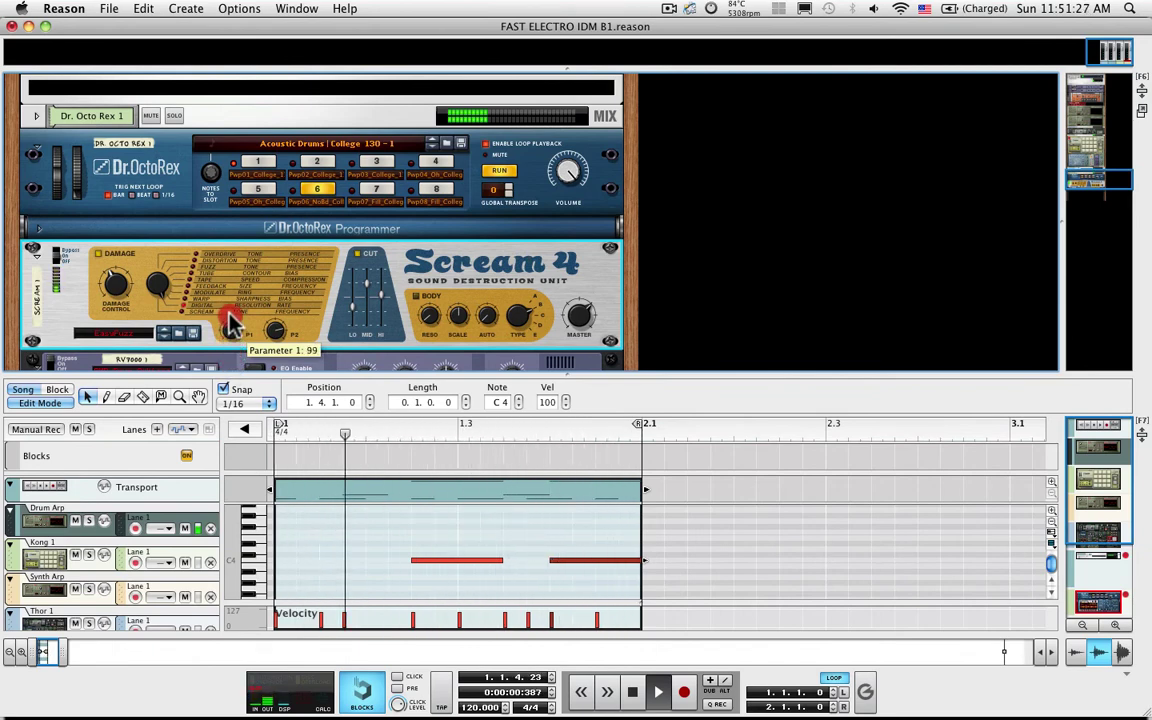
click(185, 296)
click(163, 285)
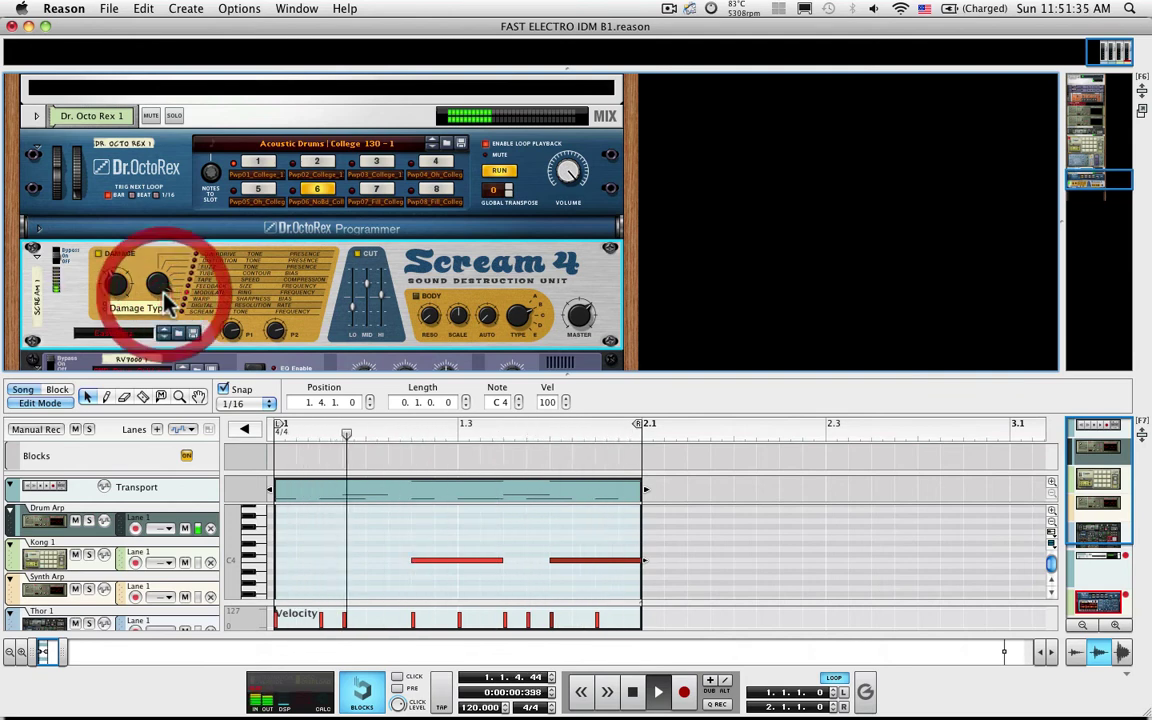
Set Scream 4's P2 to 91, damage control to 42 and mid cut to 36
click(280, 343)
drag(280, 343, 118, 288)
drag(277, 333, 272, 334)
drag(114, 290, 113, 284)
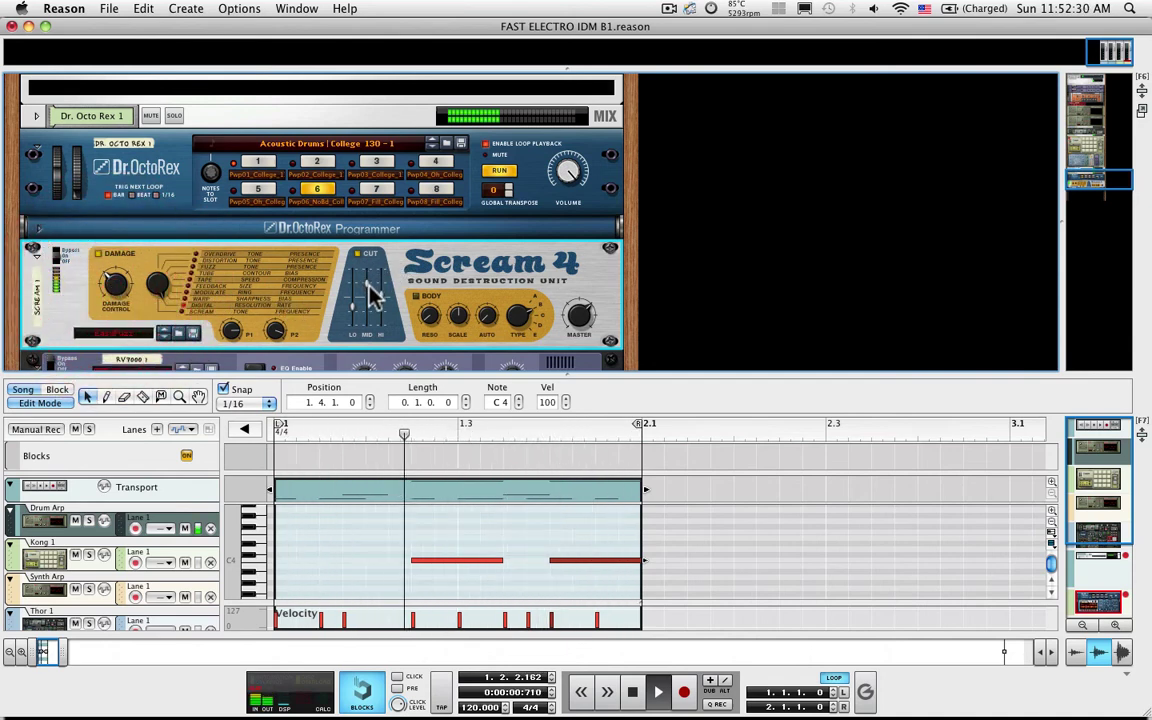
drag(368, 288, 370, 290)
Switch on the RV7000 reverb and lower Scream 4's P1 to 88 and damage to 28
scroll(360, 329, down, 3)
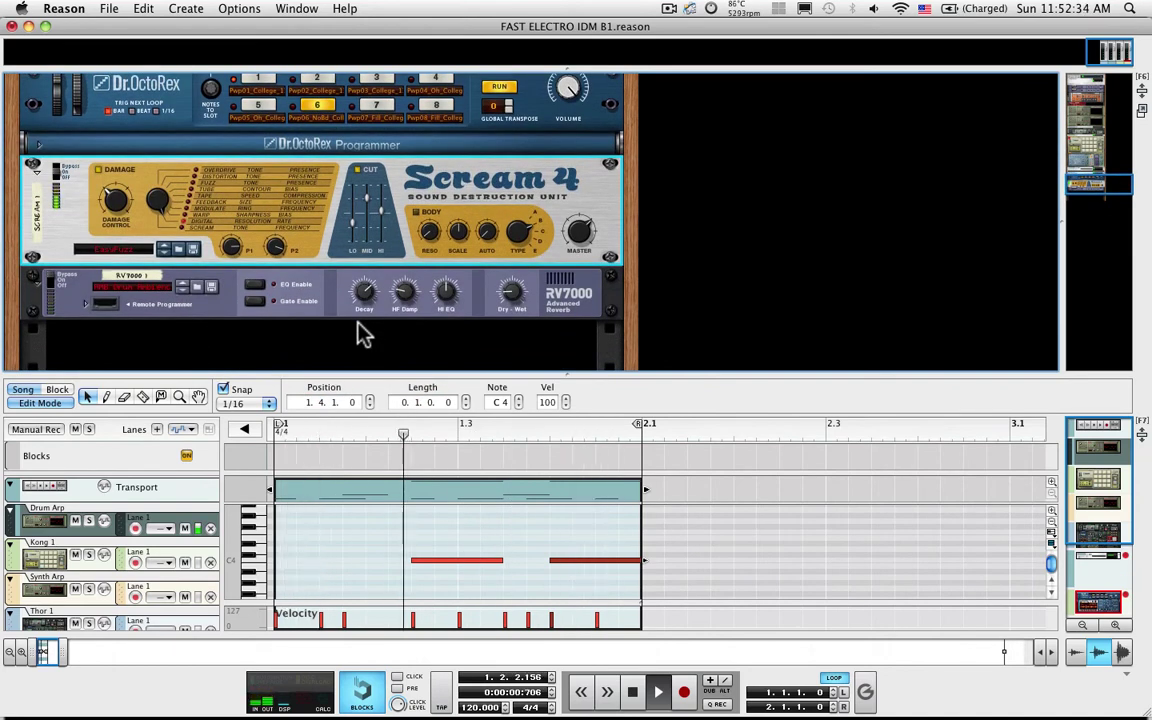
click(50, 284)
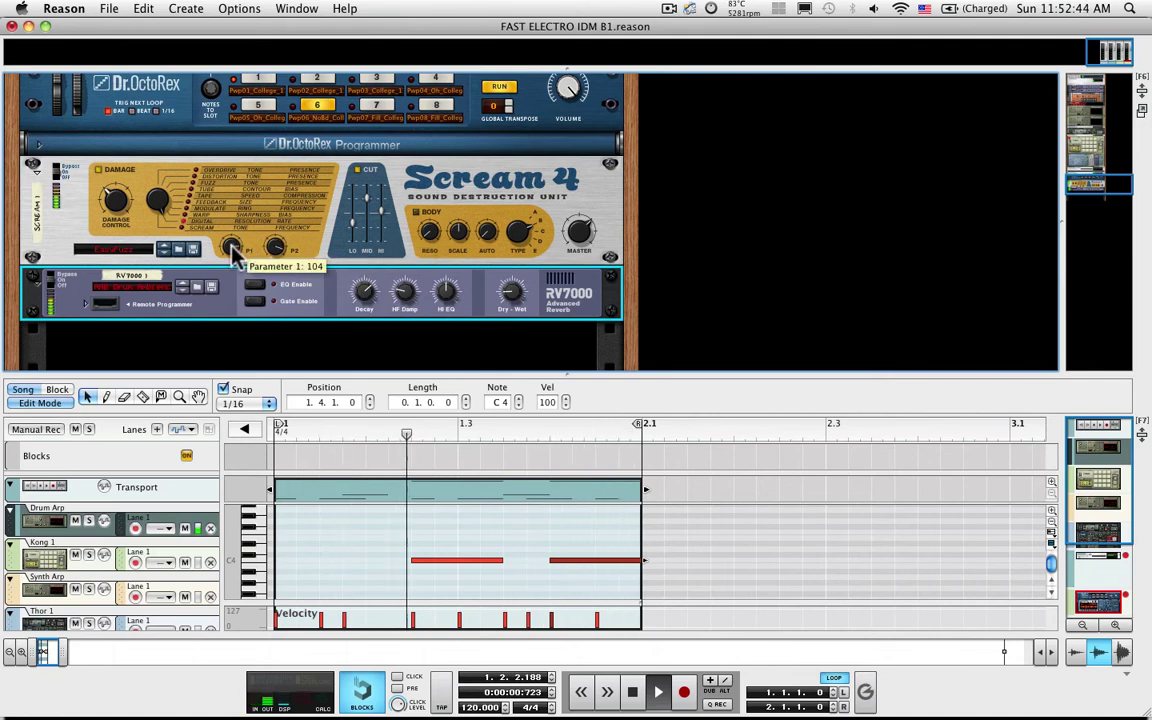
click(368, 195)
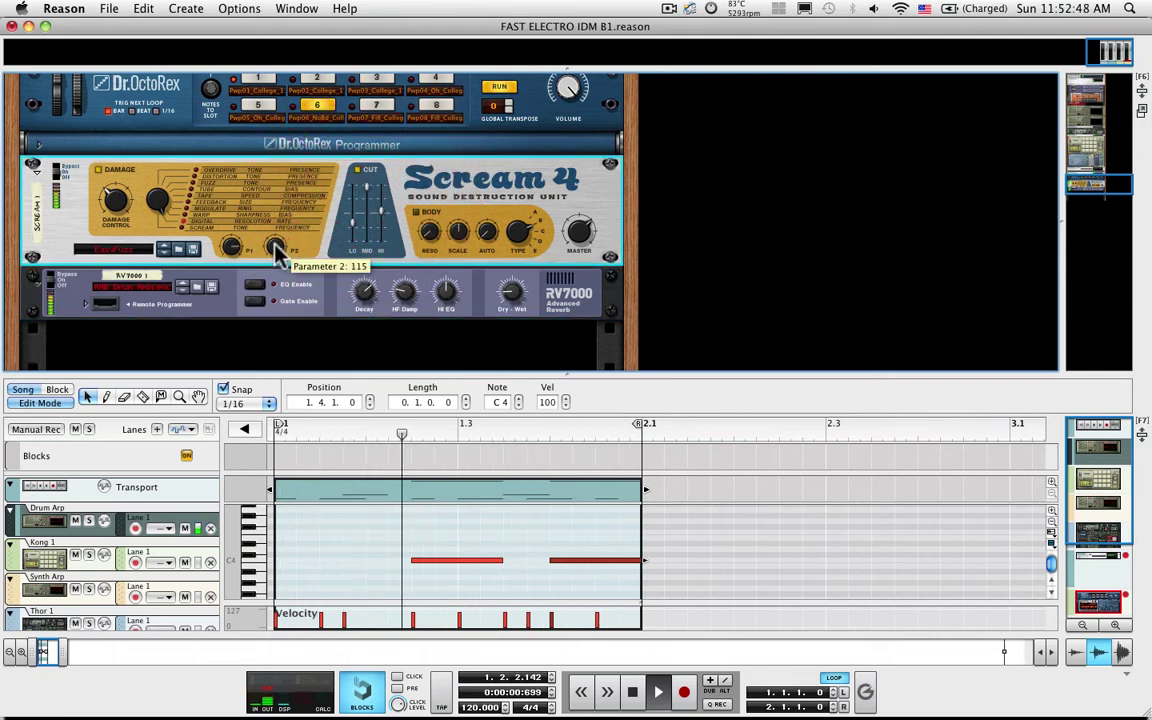
drag(231, 255, 280, 258)
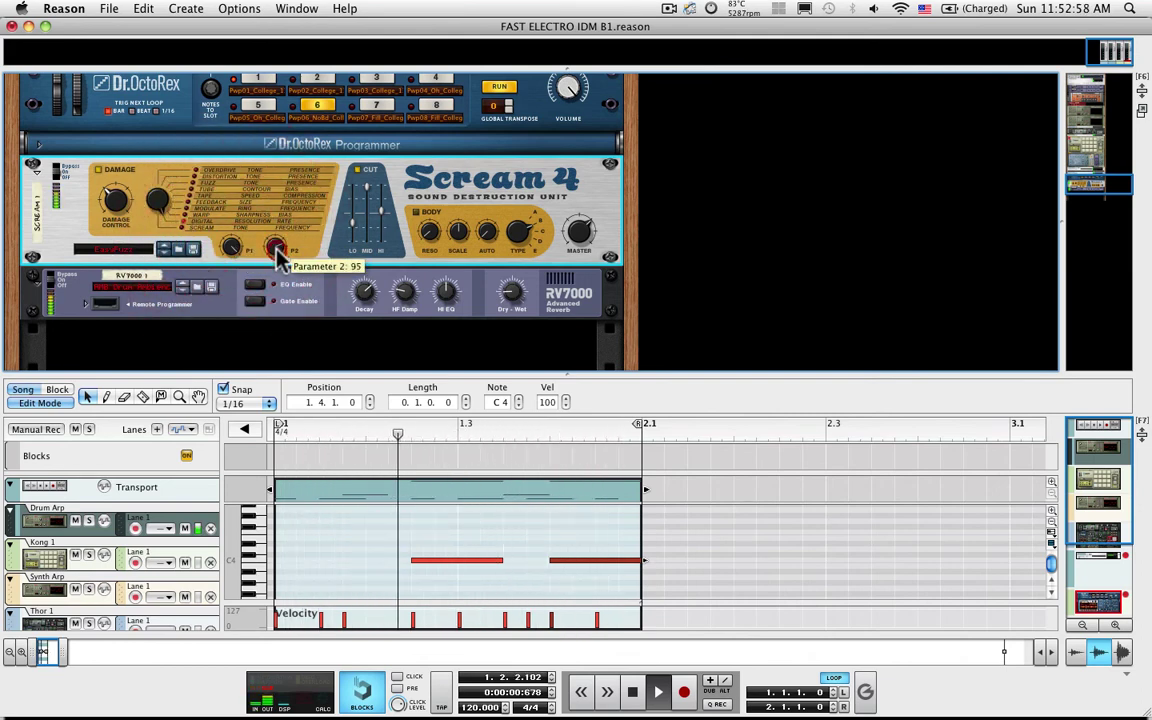
drag(116, 200, 117, 220)
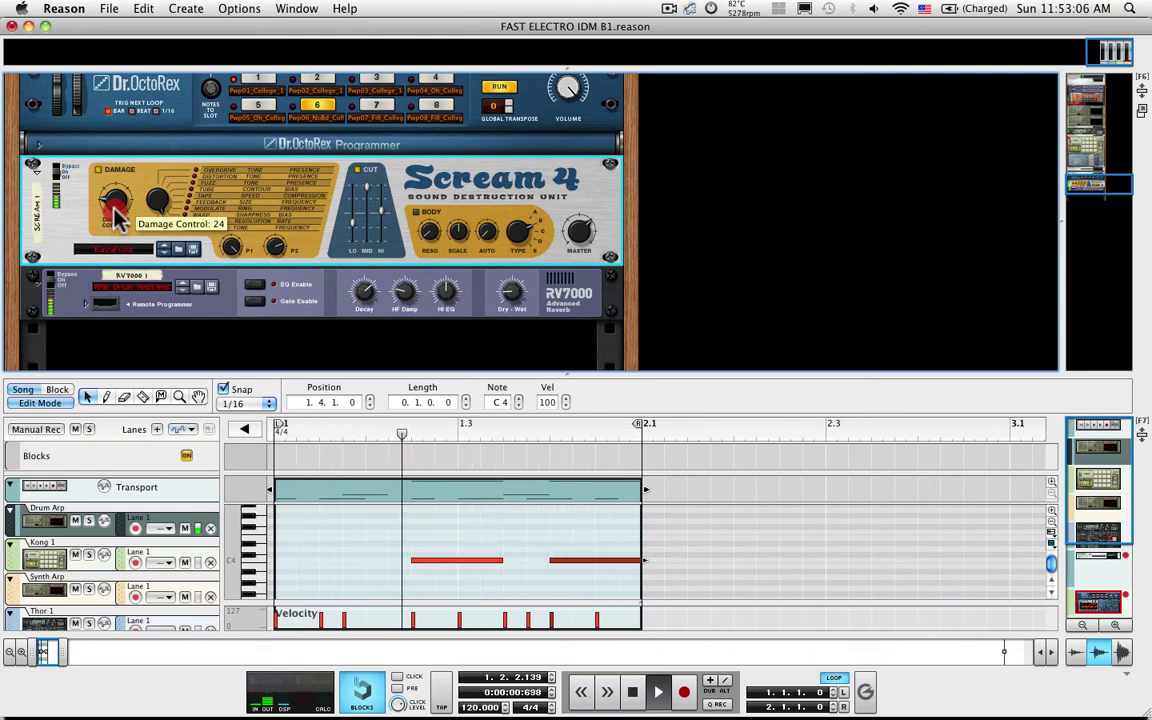
drag(116, 215, 116, 211)
Set Scream 4's mid cut to 44 and high cut to 40, and raise the RV7000 dry/wet to 91
click(369, 198)
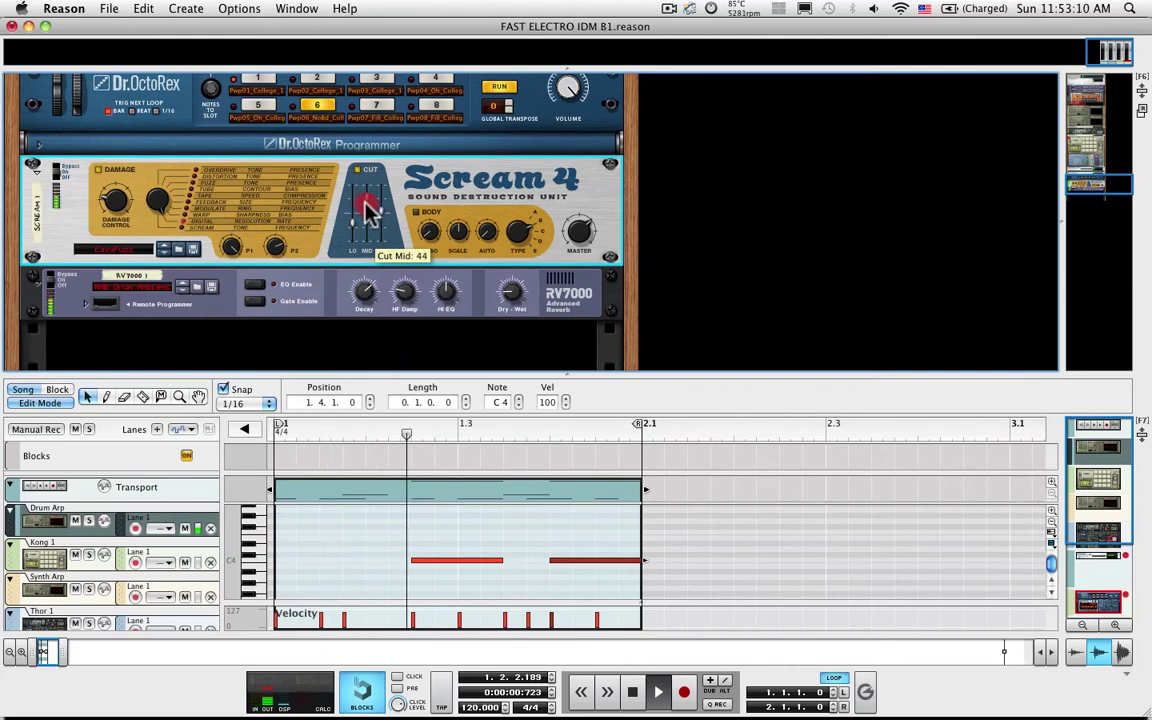
click(386, 198)
drag(386, 198, 388, 217)
click(277, 258)
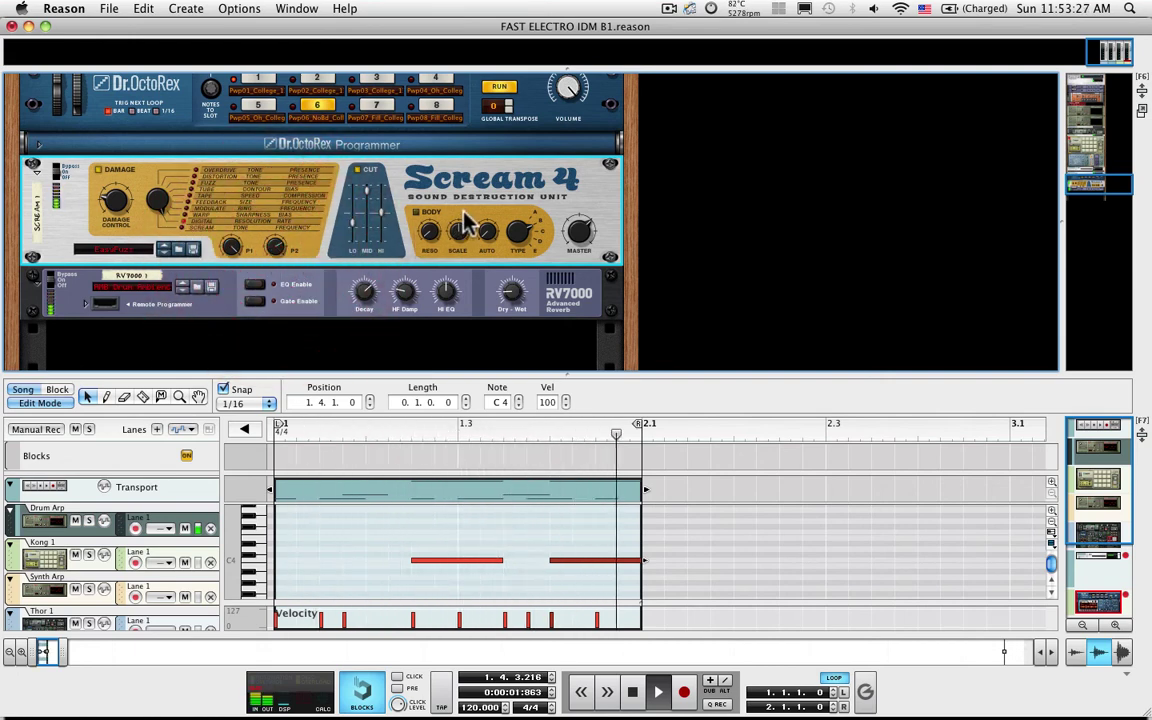
click(513, 285)
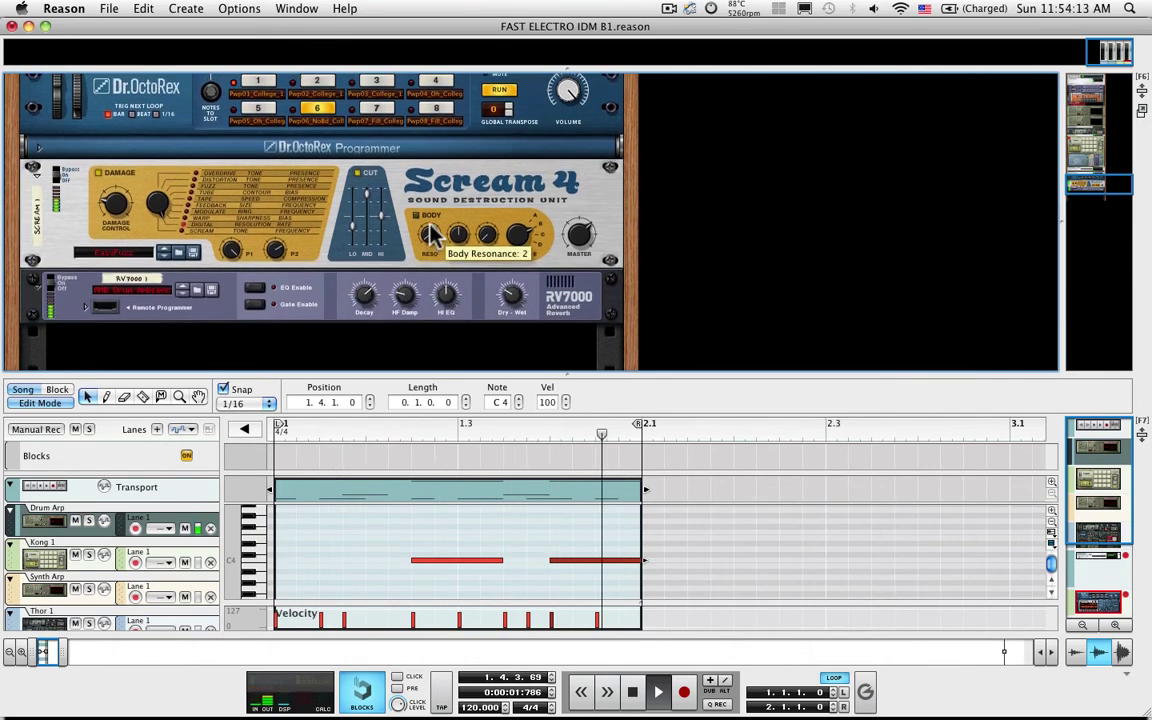
Select the Synth Arp, open its track for note editing, and audition a few notes
scroll(430, 233, up, 10)
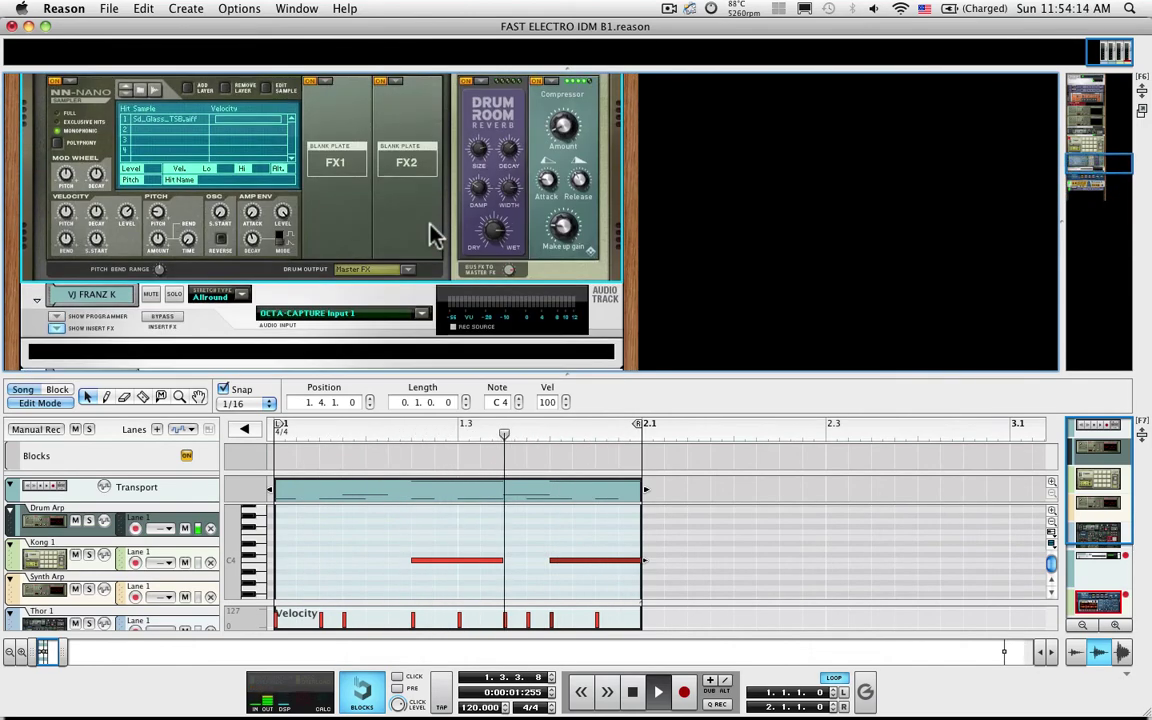
scroll(430, 233, up, 5)
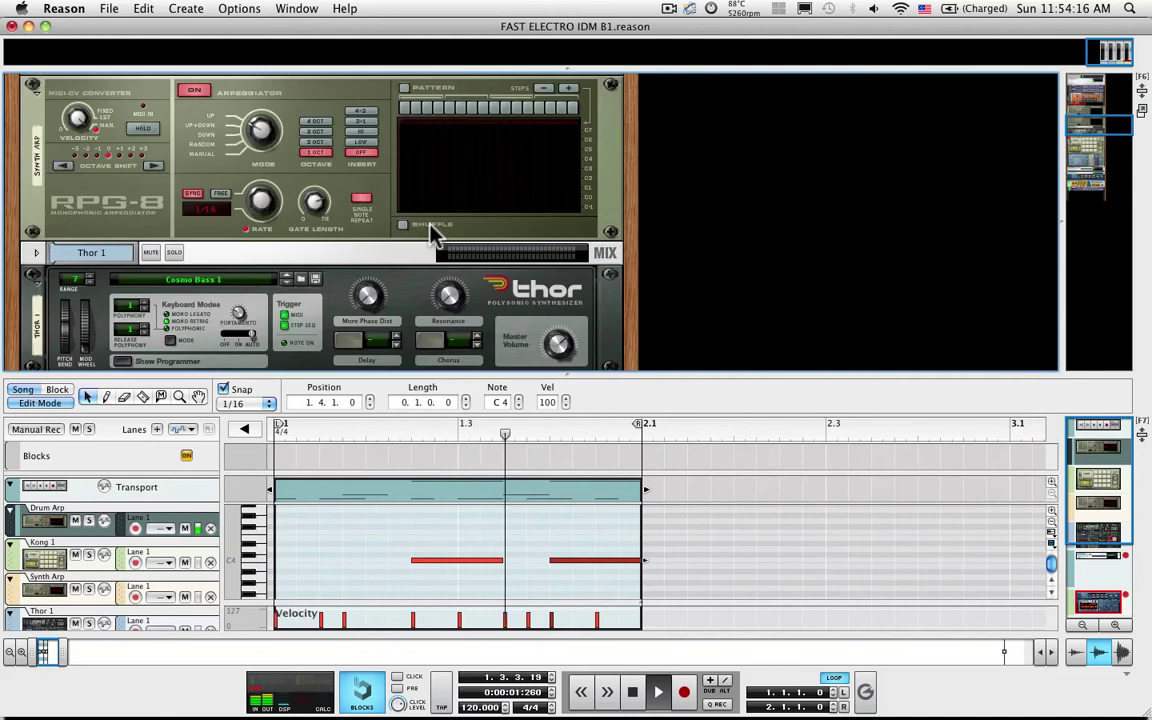
scroll(432, 233, up, 2)
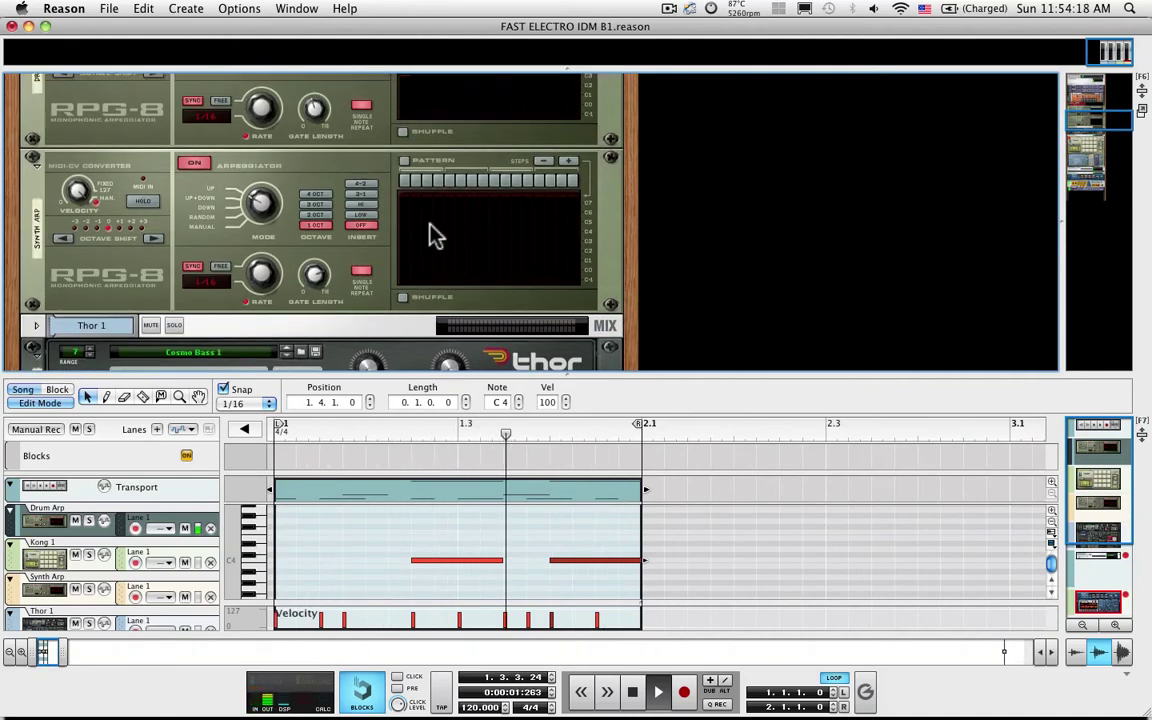
click(31, 279)
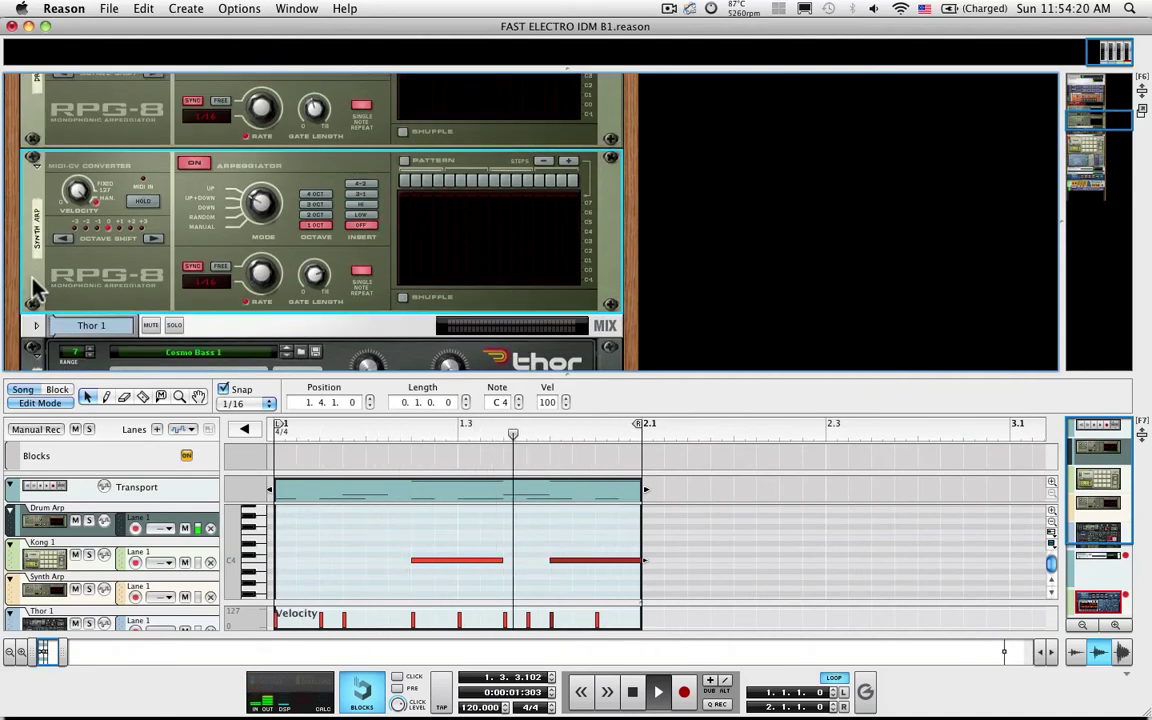
click(88, 578)
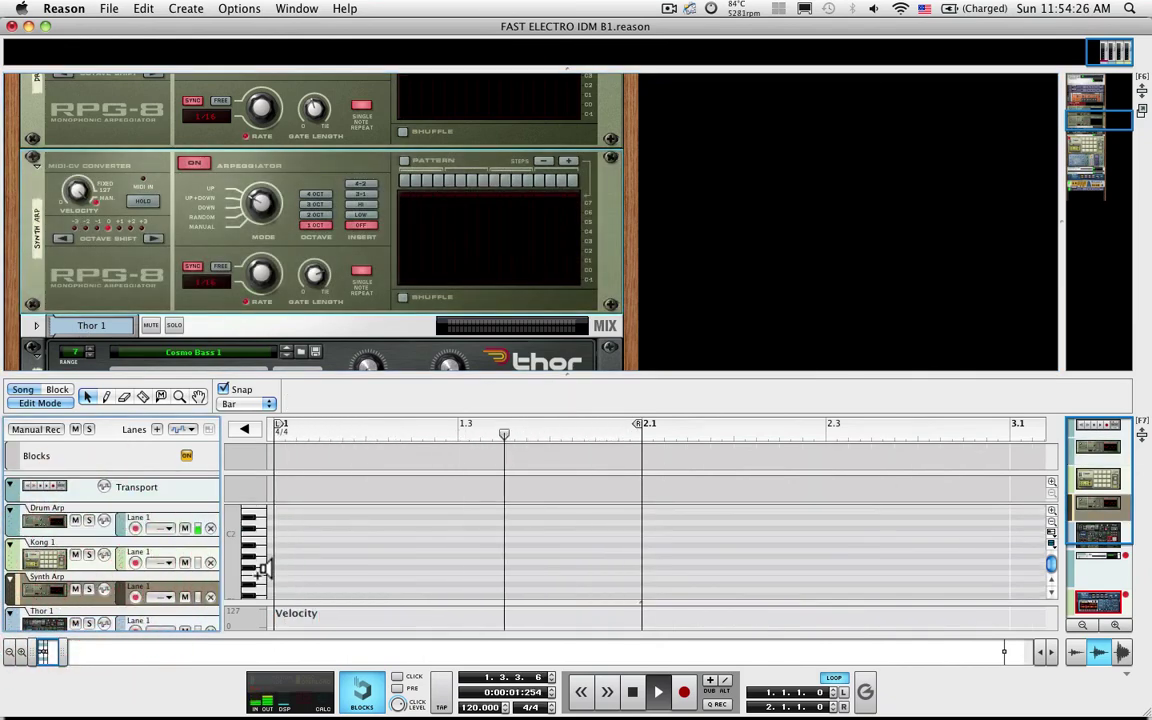
click(258, 572)
mouse_move(258, 572)
mouse_down()
mouse_move(258, 537)
mouse_move(249, 546)
mouse_up()
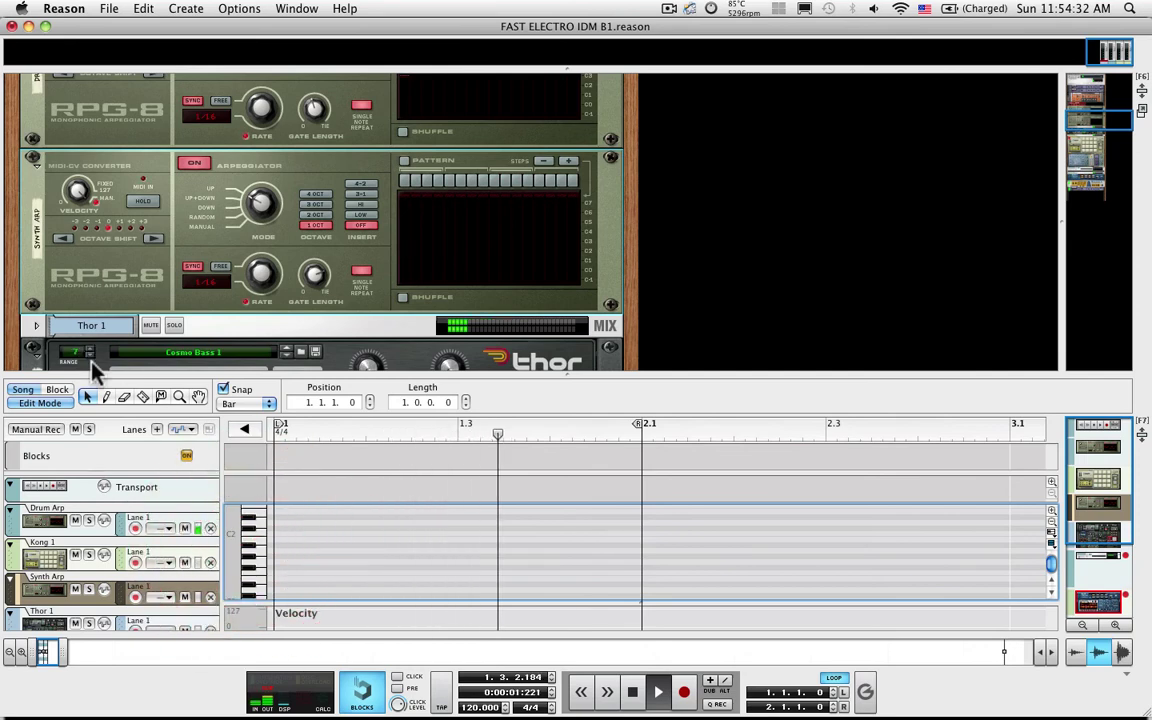
Draw an A#1 note at the bar start, copy it later, and lengthen it to 0.1.1.0
click(106, 397)
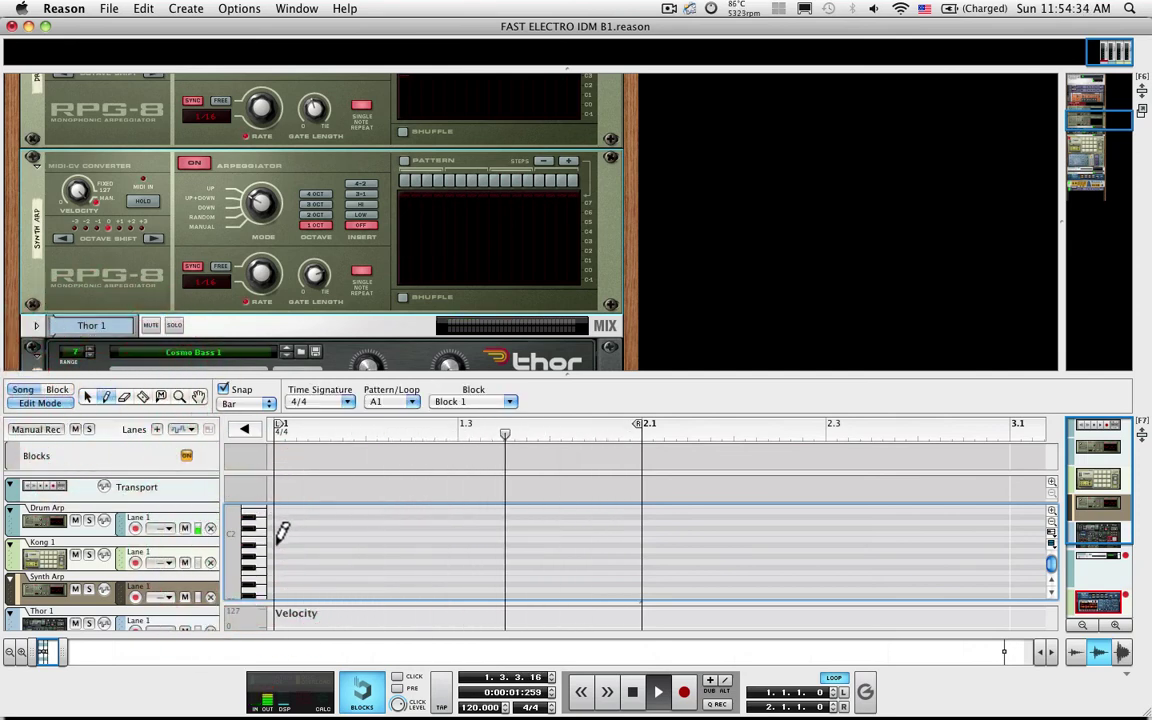
drag(280, 543, 341, 543)
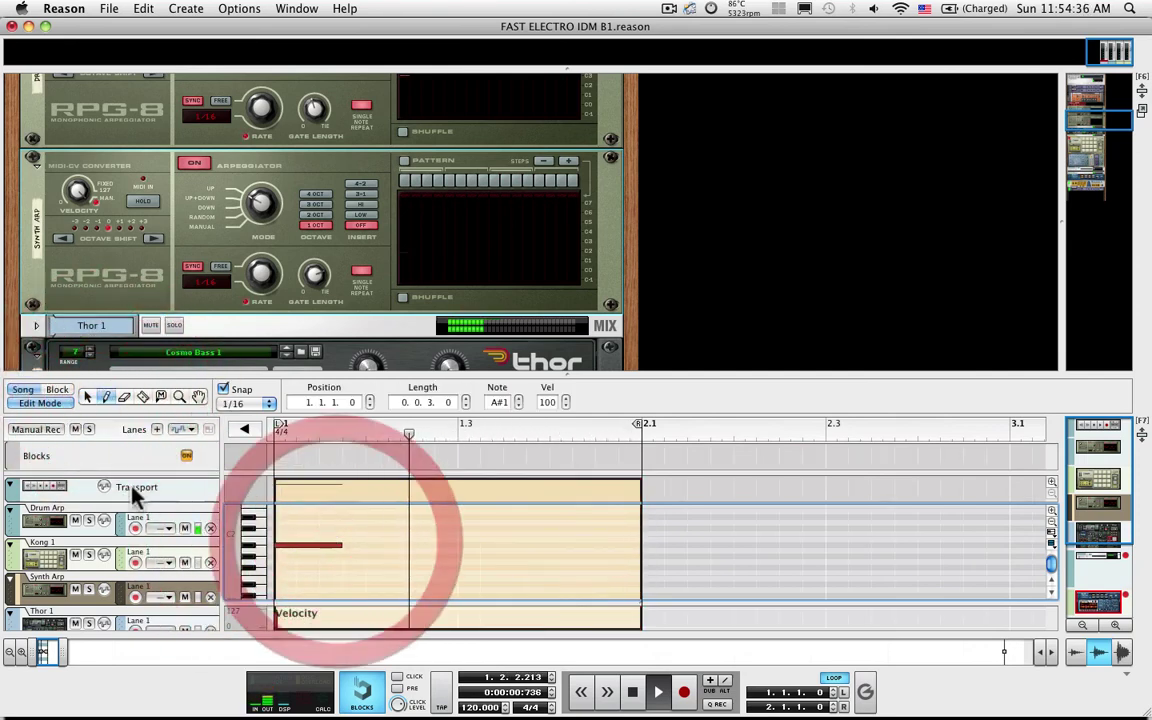
click(87, 397)
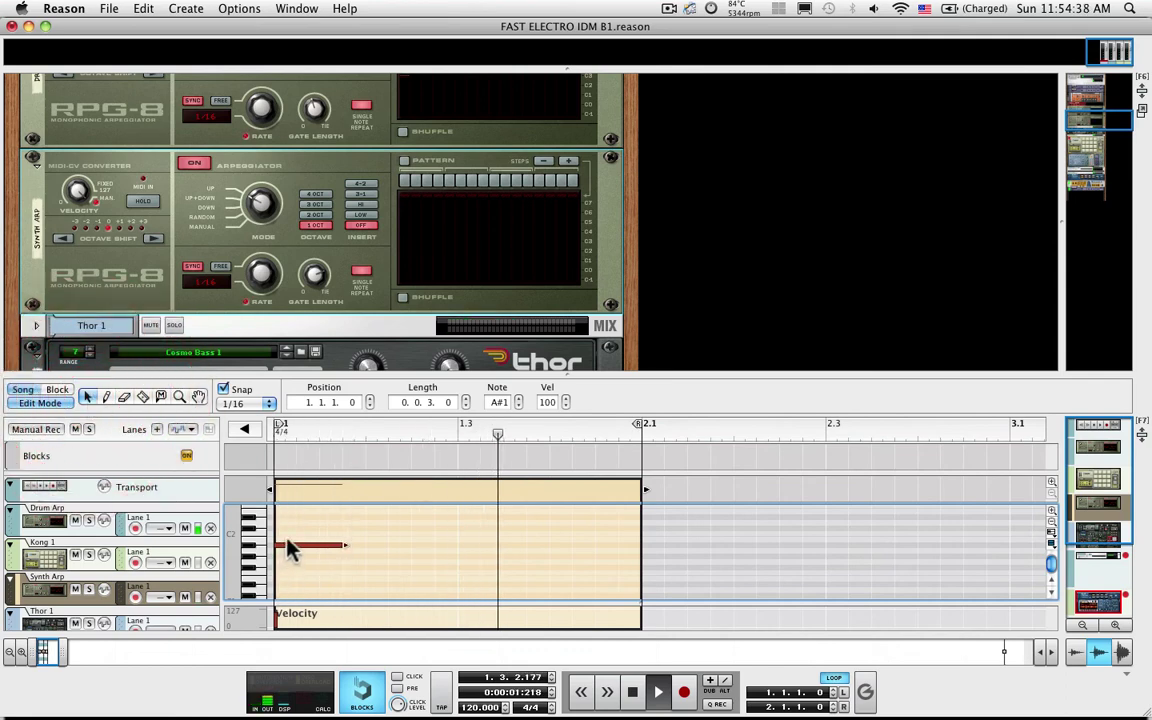
drag(290, 549, 512, 528)
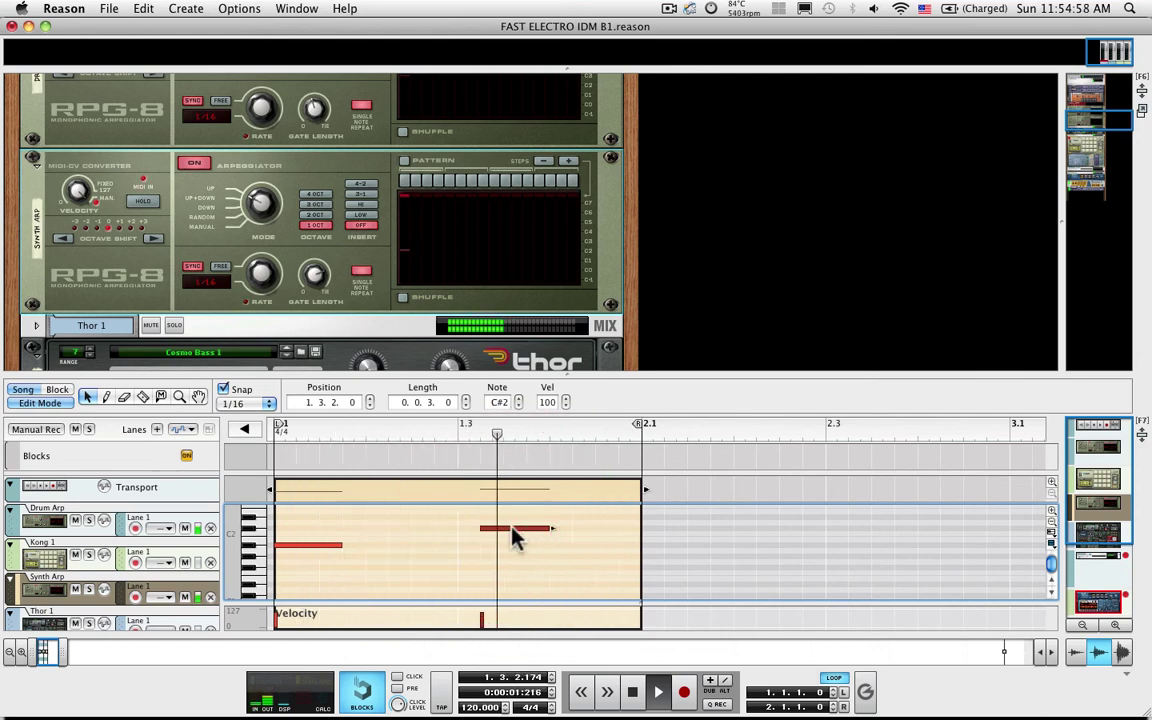
click(337, 545)
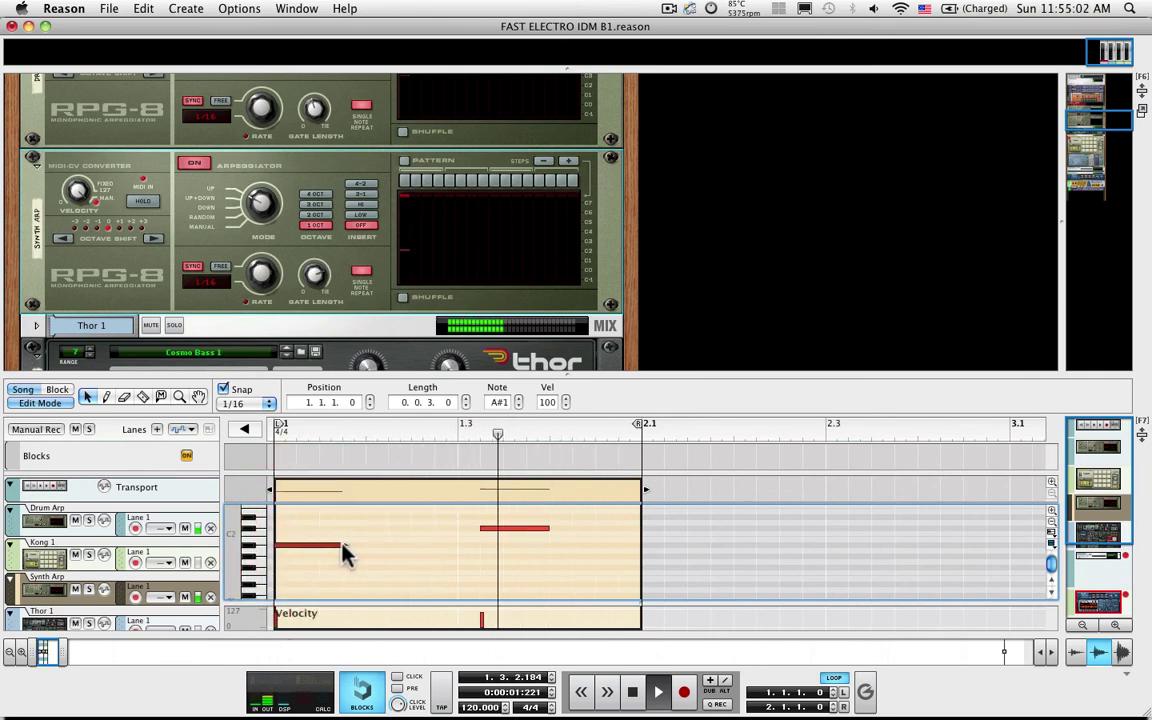
drag(342, 548, 378, 550)
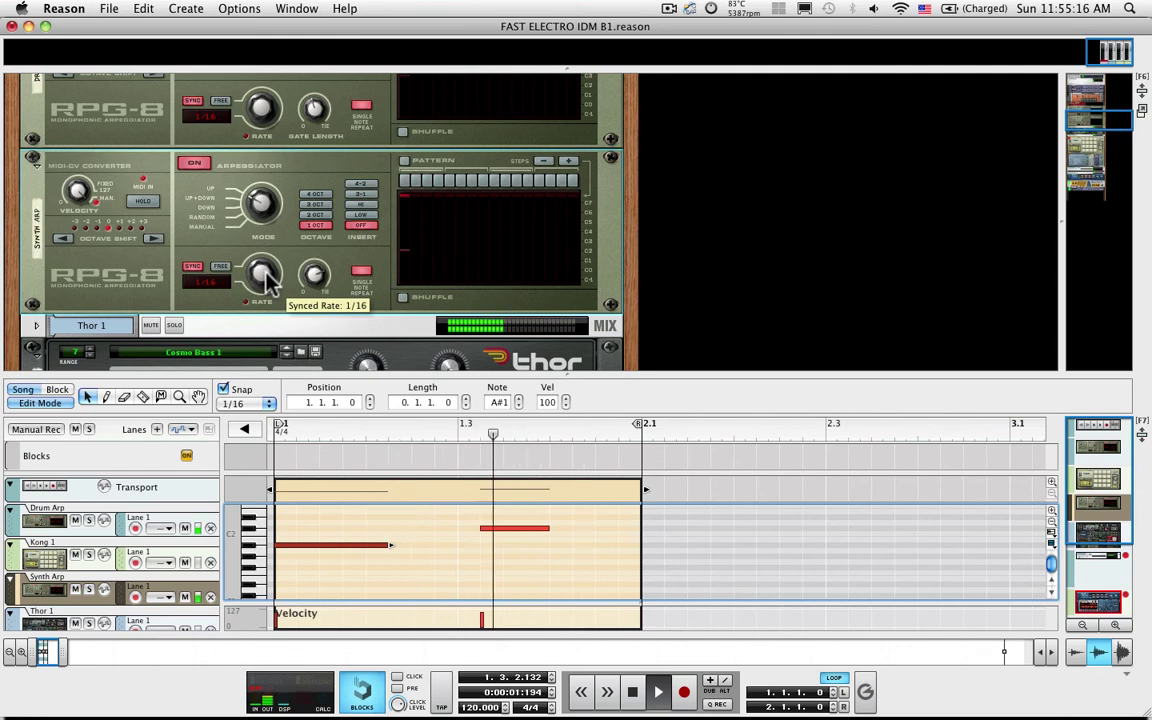
Slow the Synth Arp rate to 1/8 and raise the Thor bass resonance
drag(268, 282, 268, 311)
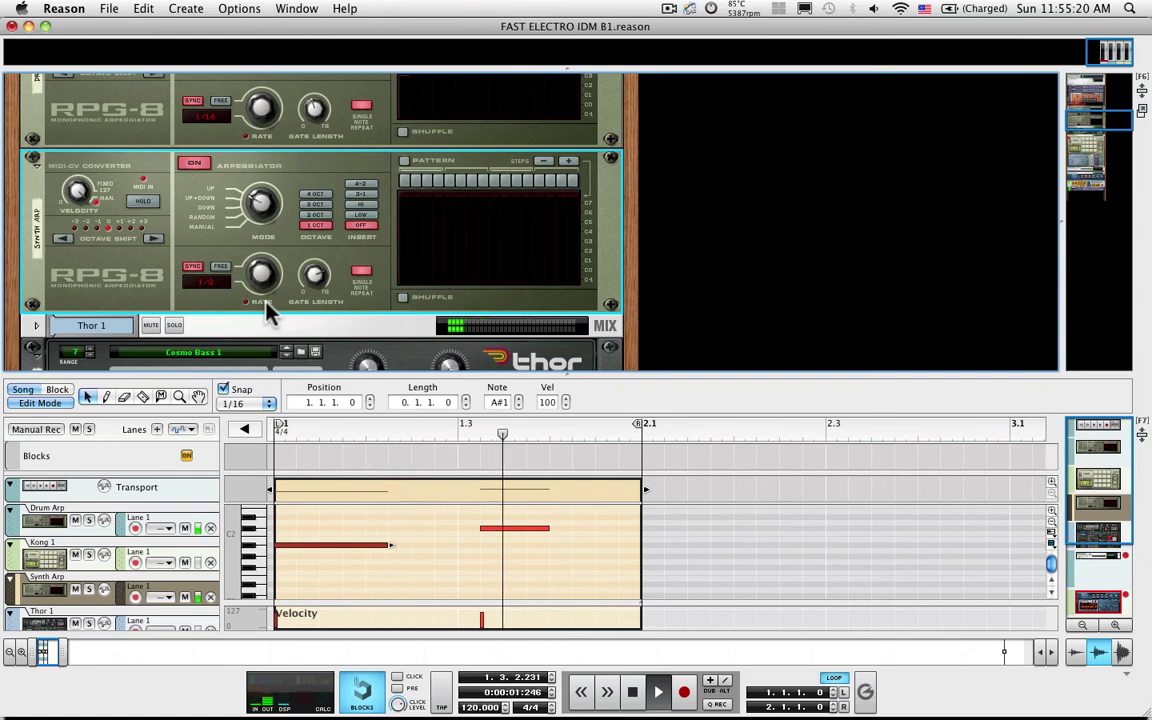
scroll(268, 311, down, 3)
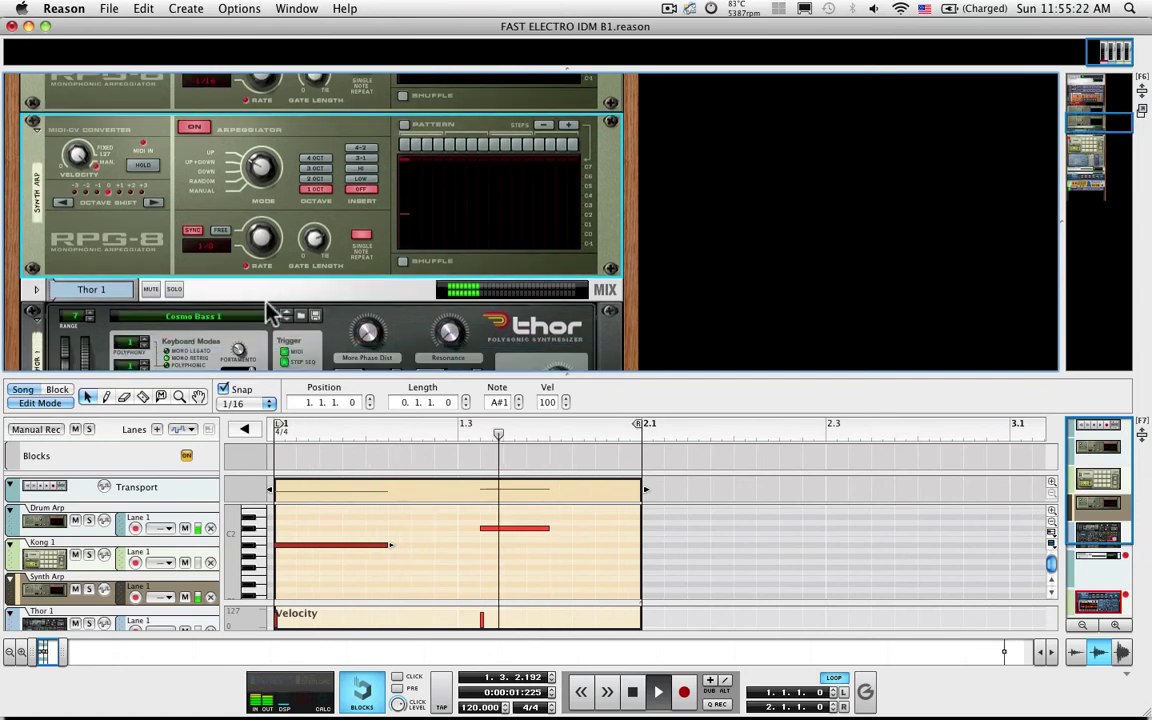
click(449, 326)
drag(449, 326, 452, 312)
Audition Cosmo Bass patches 2 to 4, raise Thor's mod wheel, and settle on Cosmo Bass 2
click(284, 312)
click(285, 313)
click(285, 313)
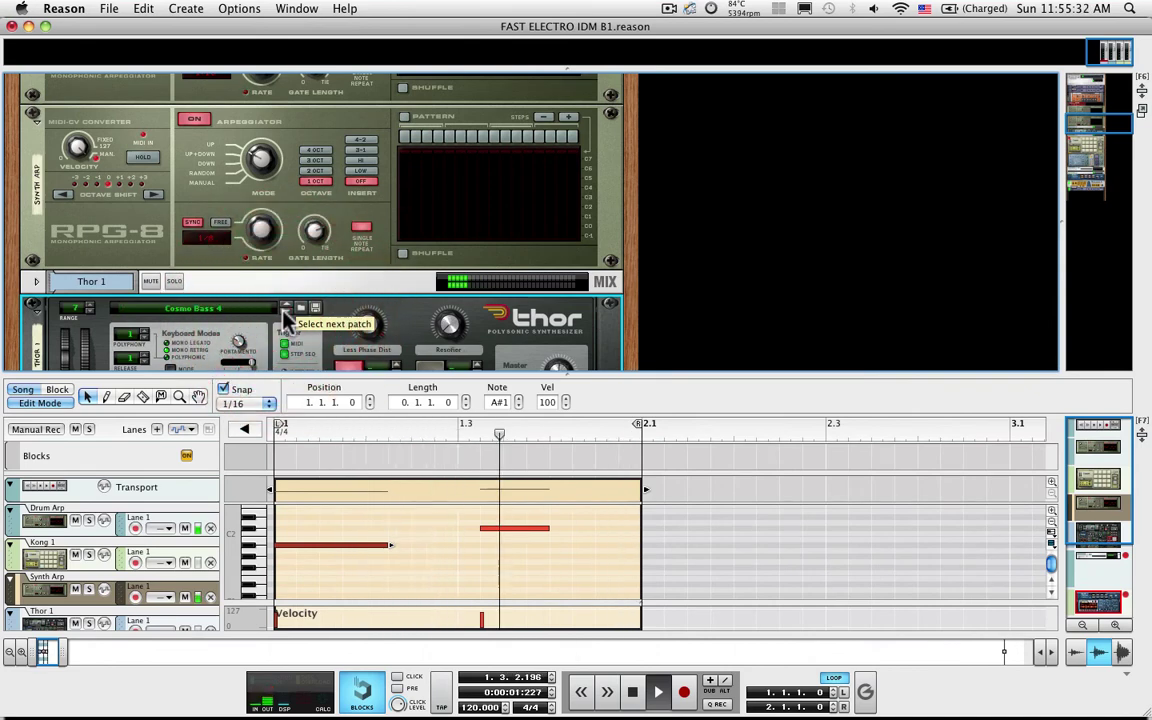
click(286, 305)
click(325, 275)
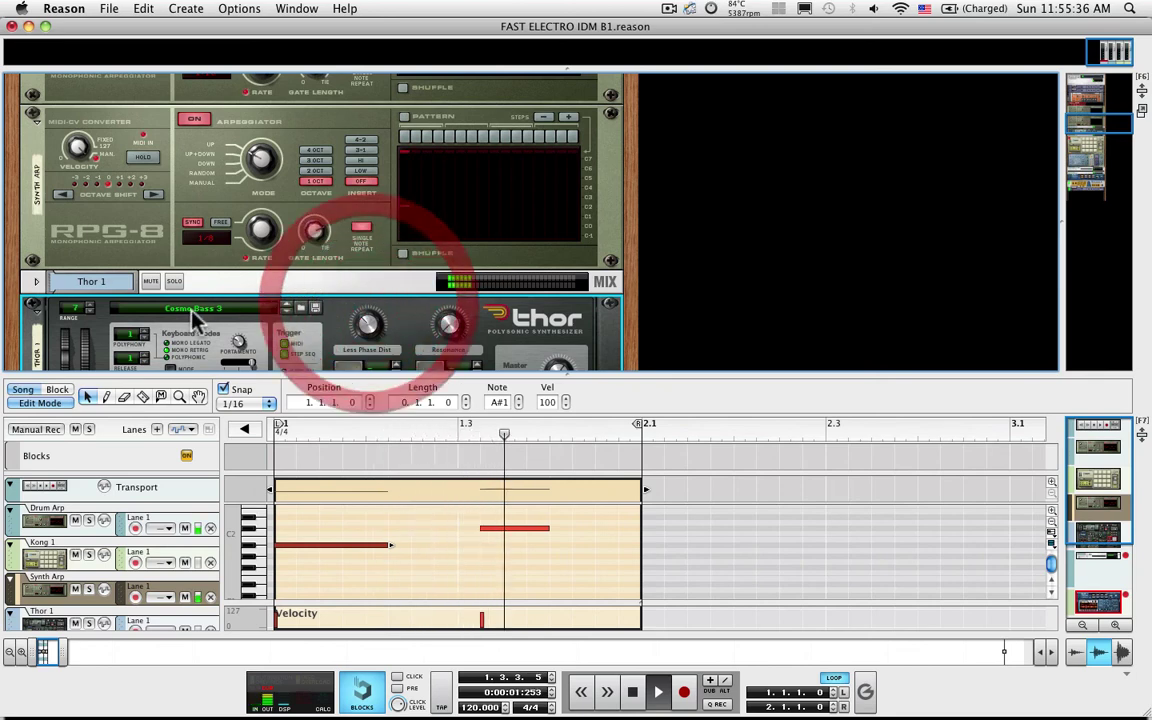
drag(84, 350, 83, 324)
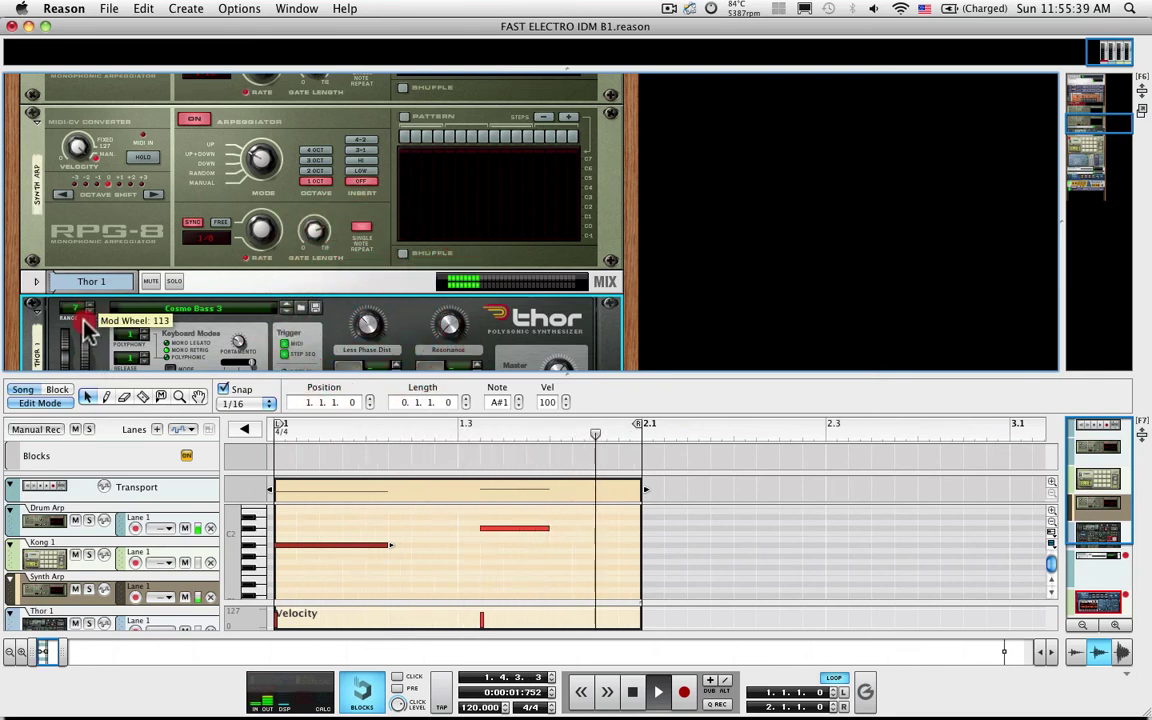
click(286, 310)
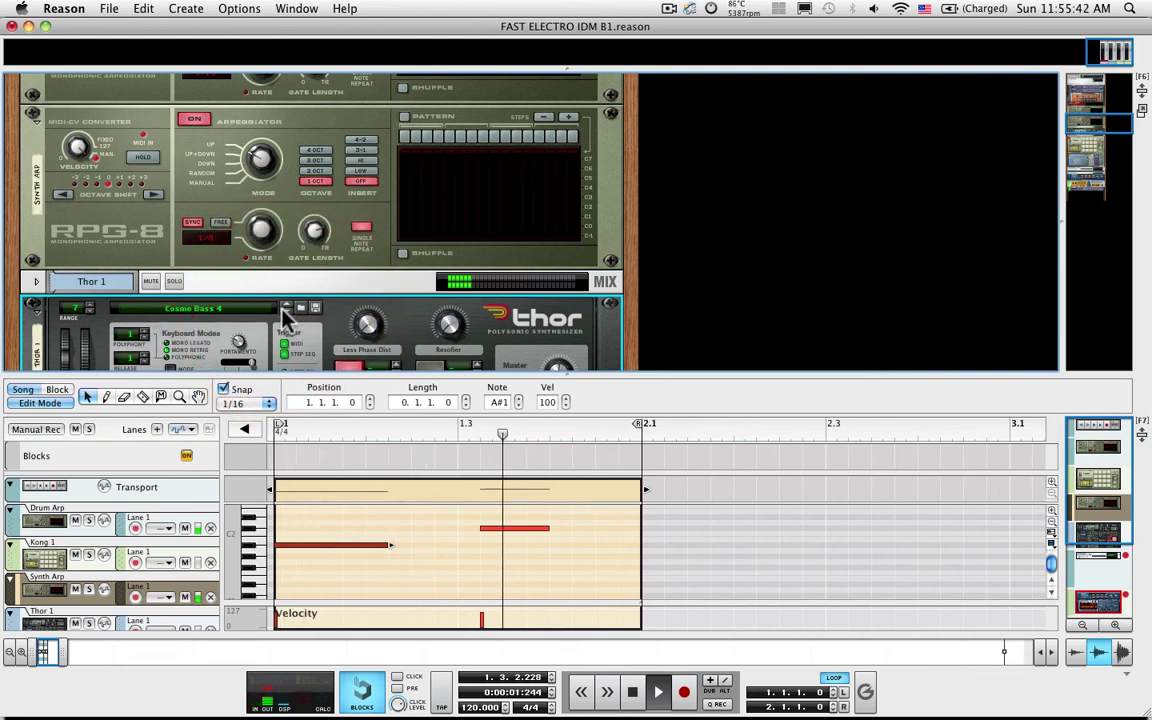
click(286, 304)
click(286, 304)
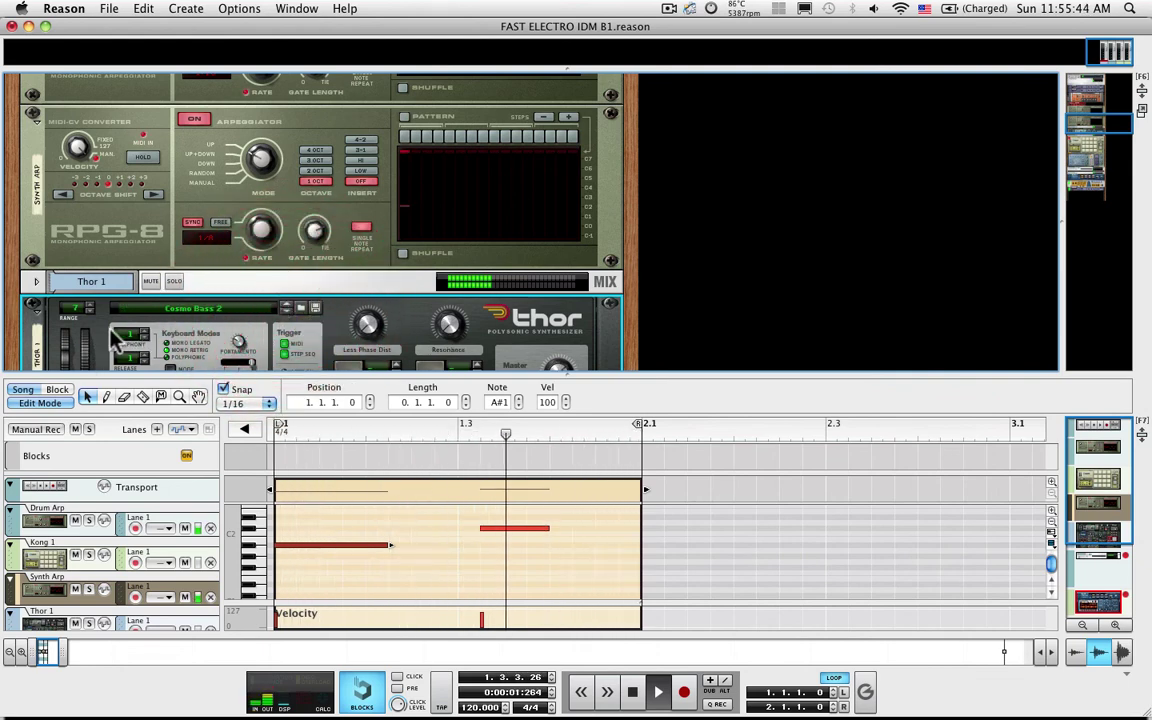
drag(85, 327, 89, 320)
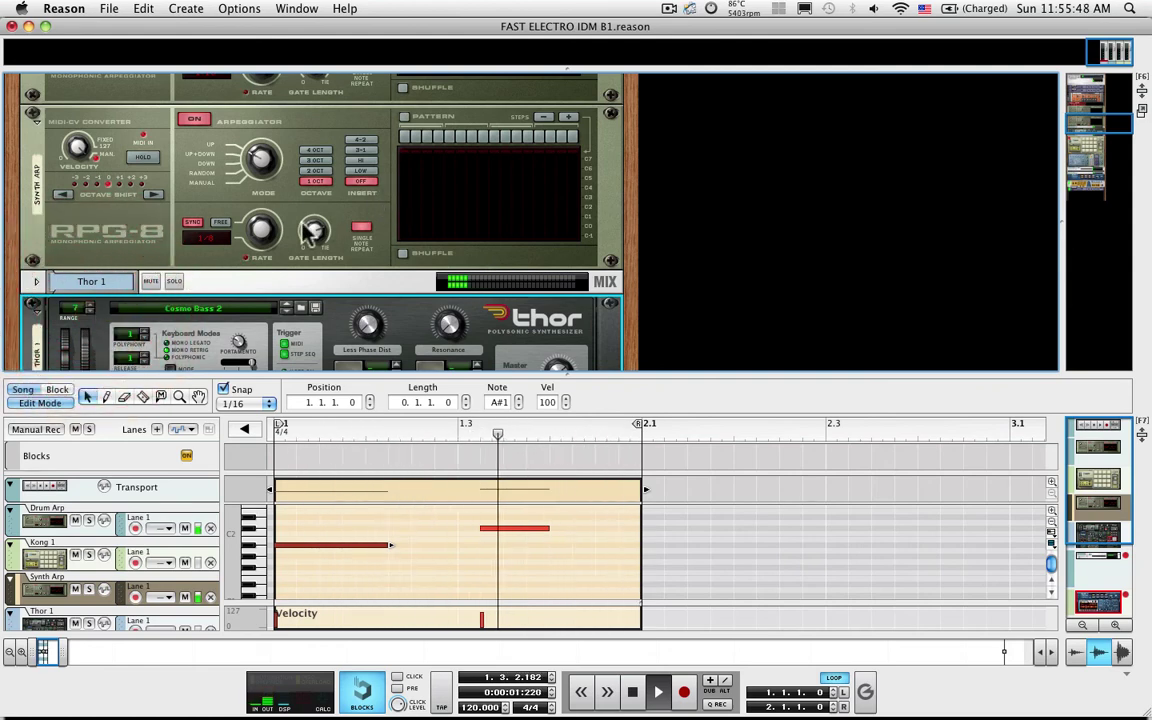
Set the Synth Arp to a 1/8 triplet rate over 2 octaves and enable Thor's delay and chorus
drag(262, 233, 263, 206)
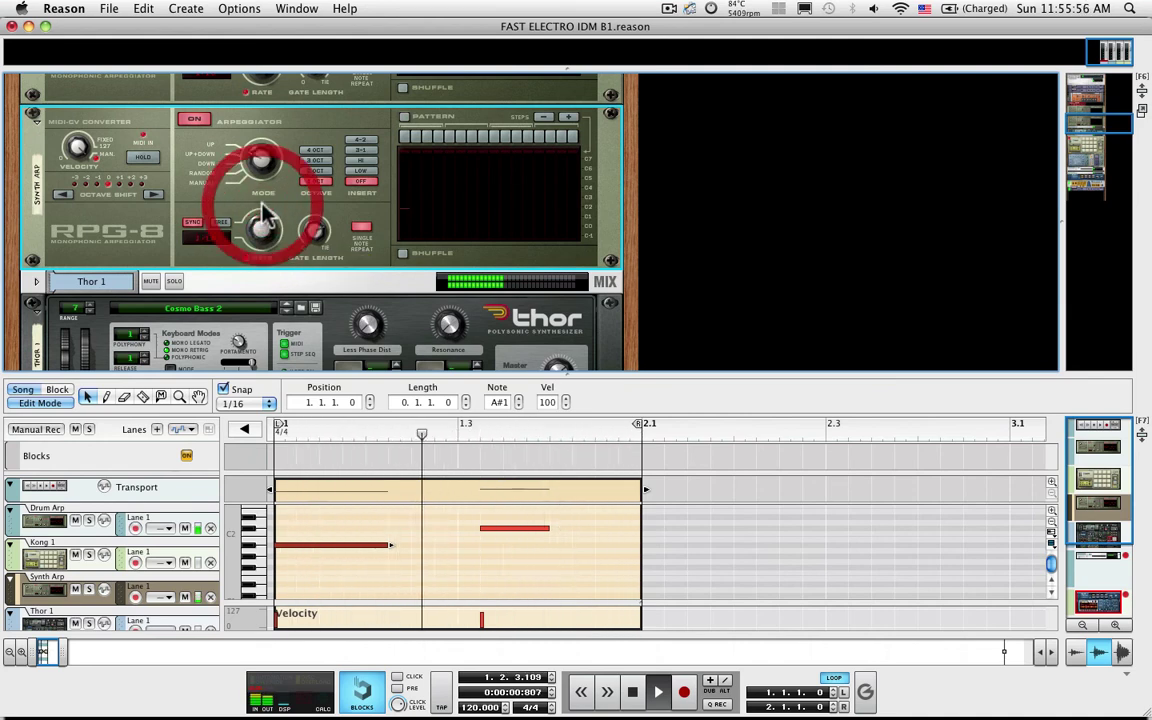
click(313, 178)
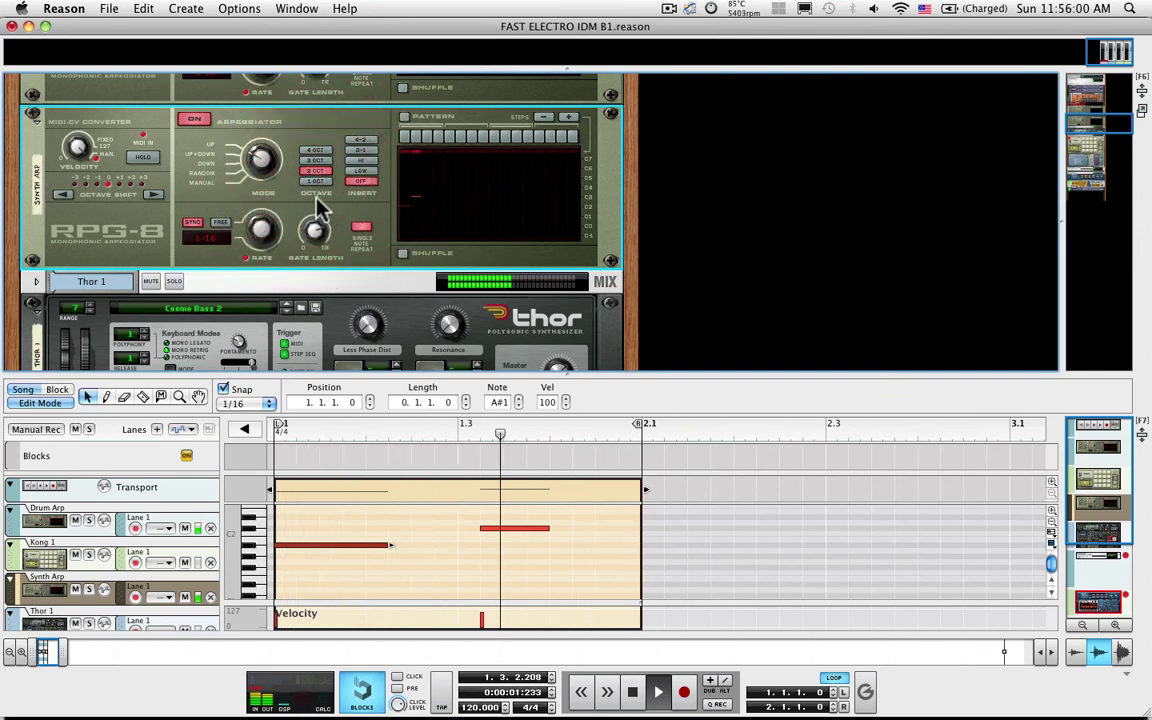
scroll(380, 302, down, 3)
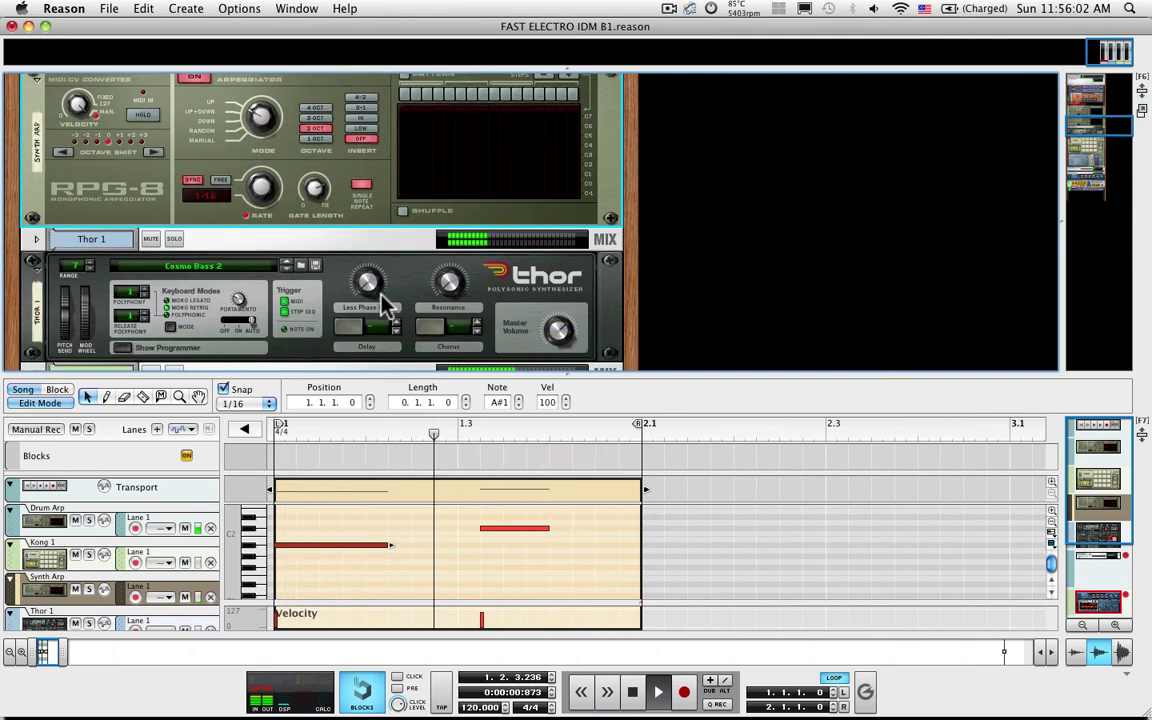
click(350, 326)
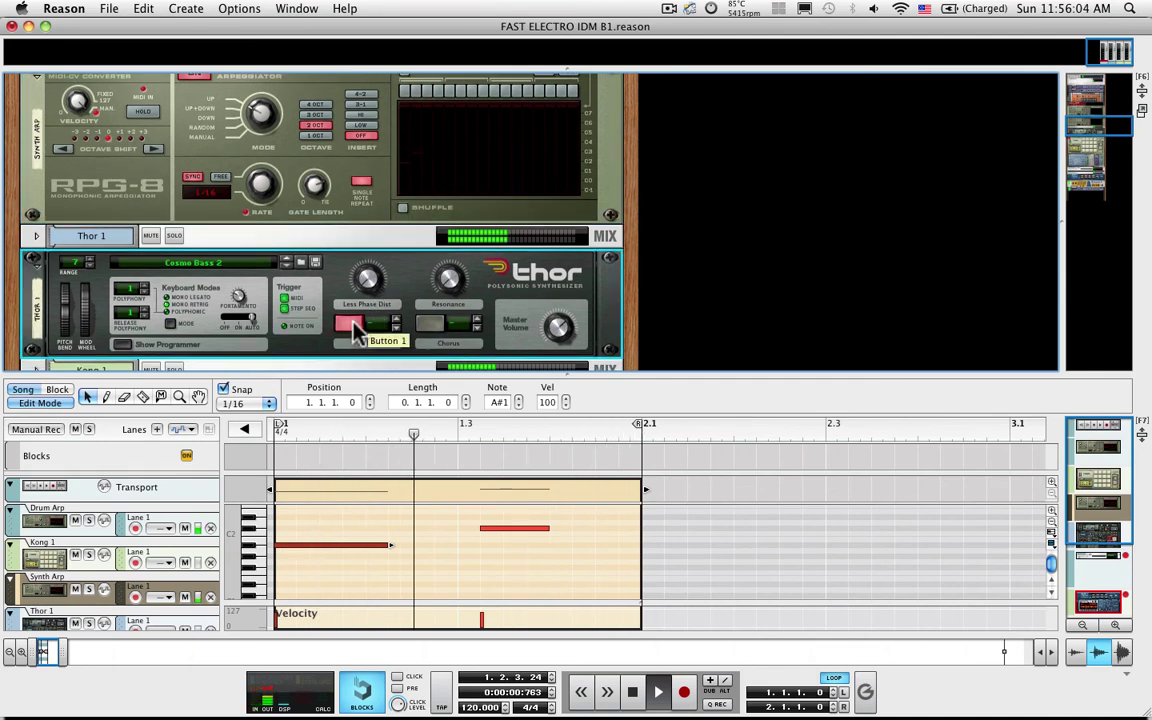
click(433, 325)
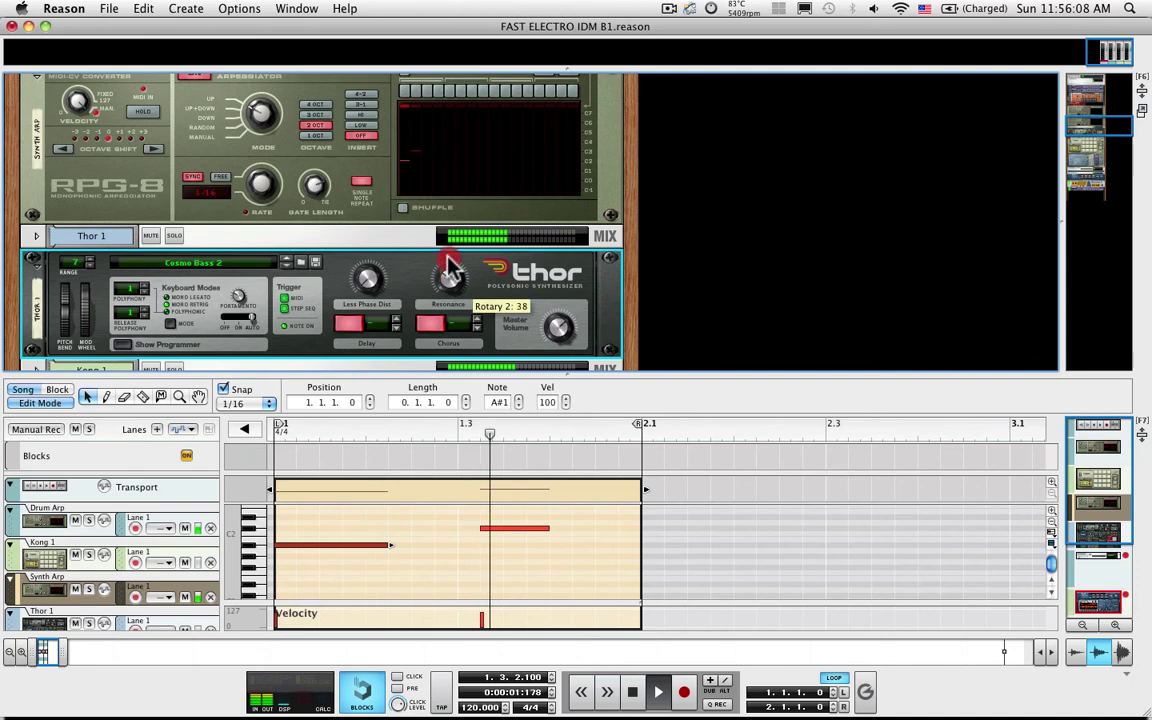
scroll(450, 270, up, 5)
scroll(450, 268, up, 1)
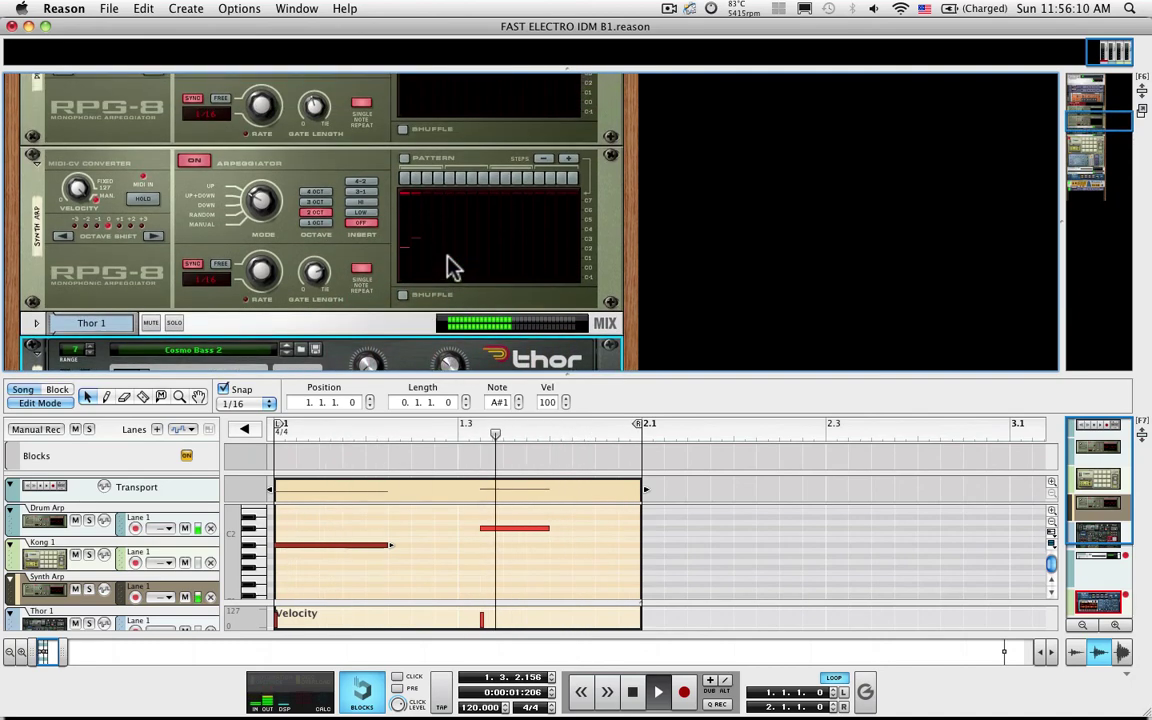
scroll(450, 265, up, 10)
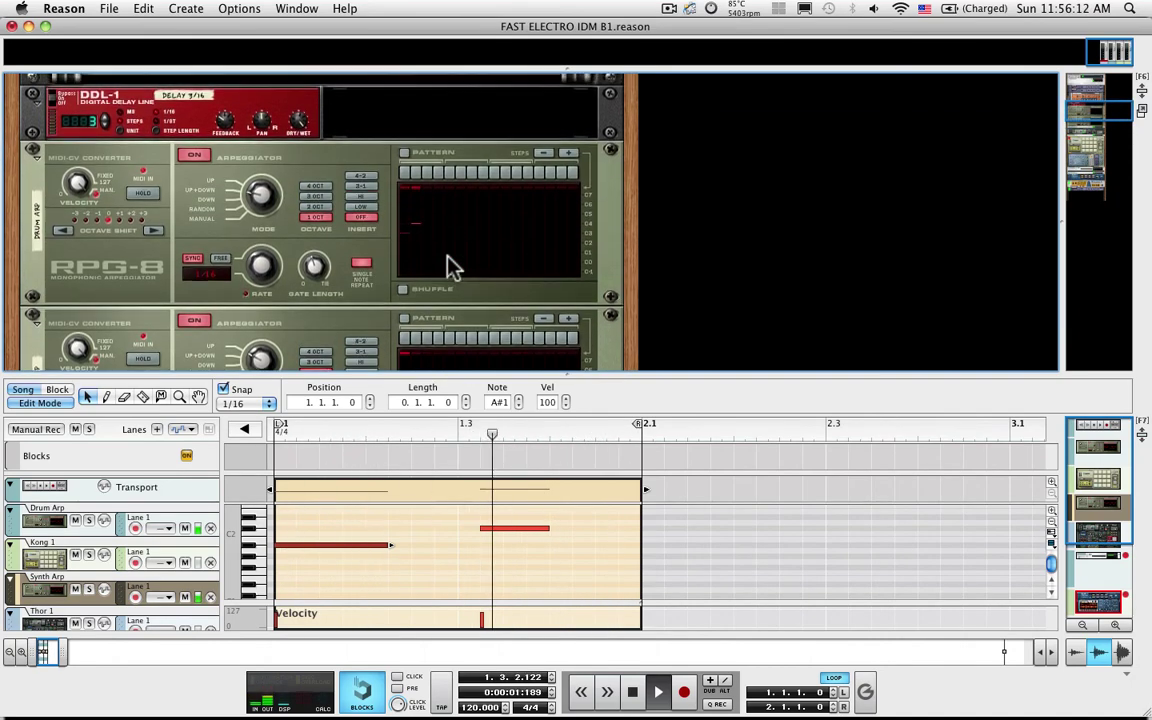
scroll(450, 265, up, 8)
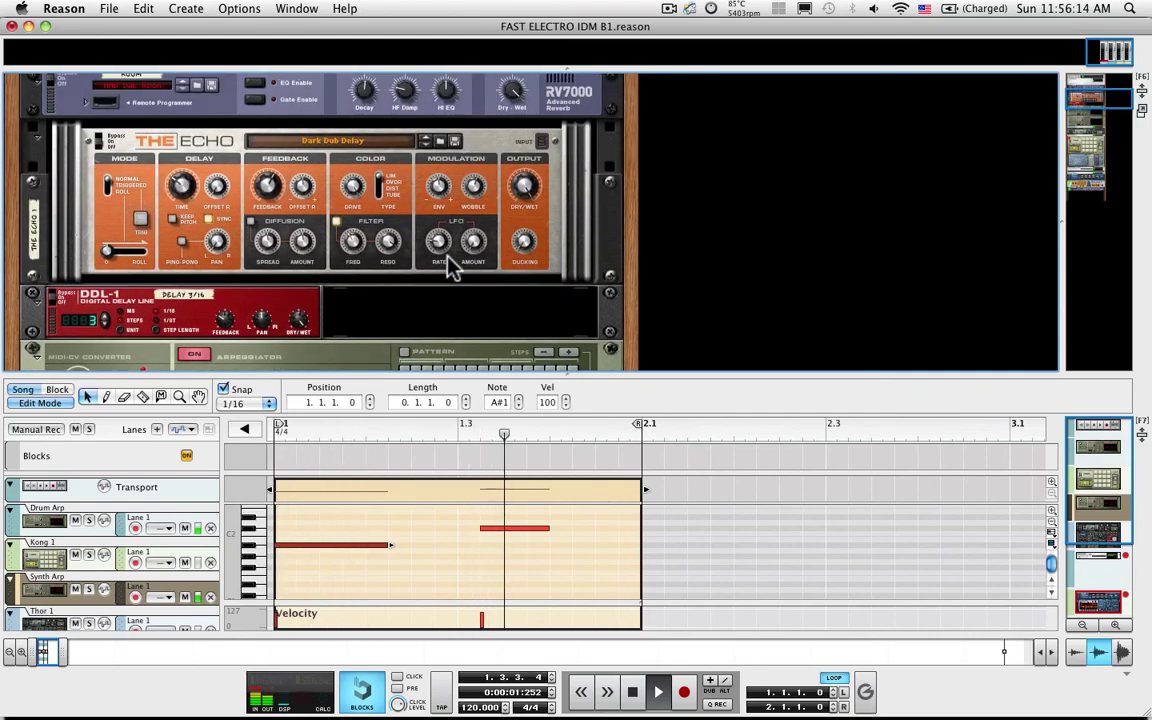
scroll(450, 265, up, 6)
scroll(450, 265, up, 3)
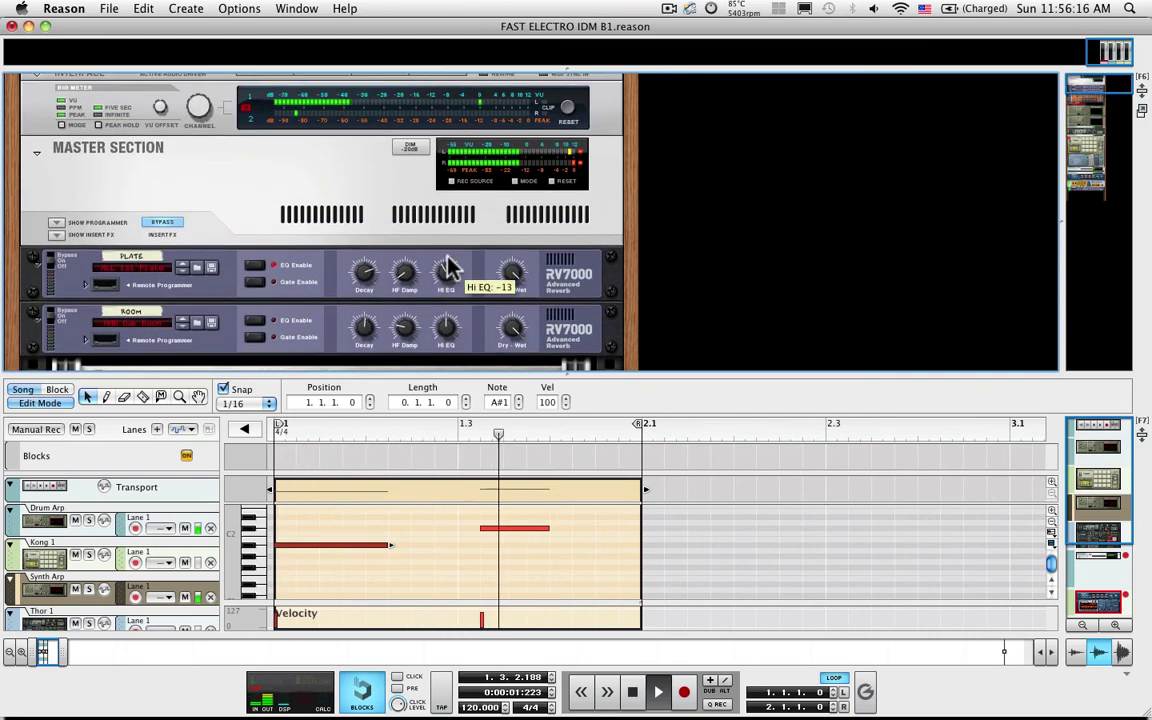
scroll(450, 265, up, 1)
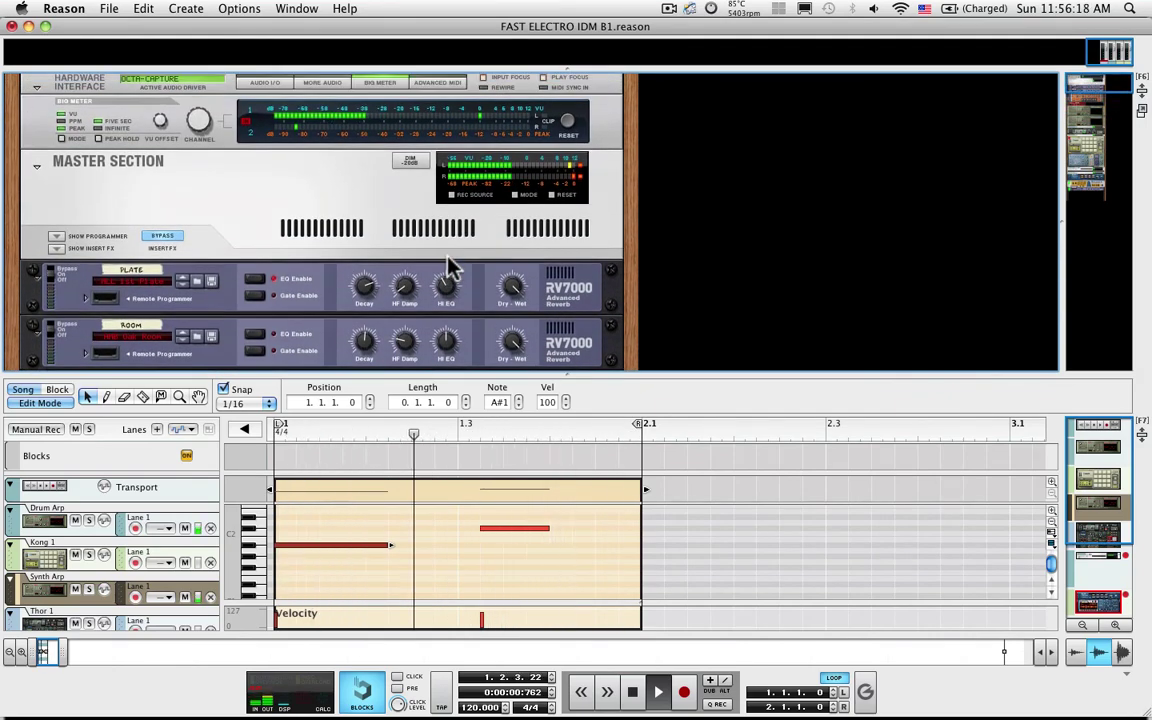
scroll(450, 265, down, 8)
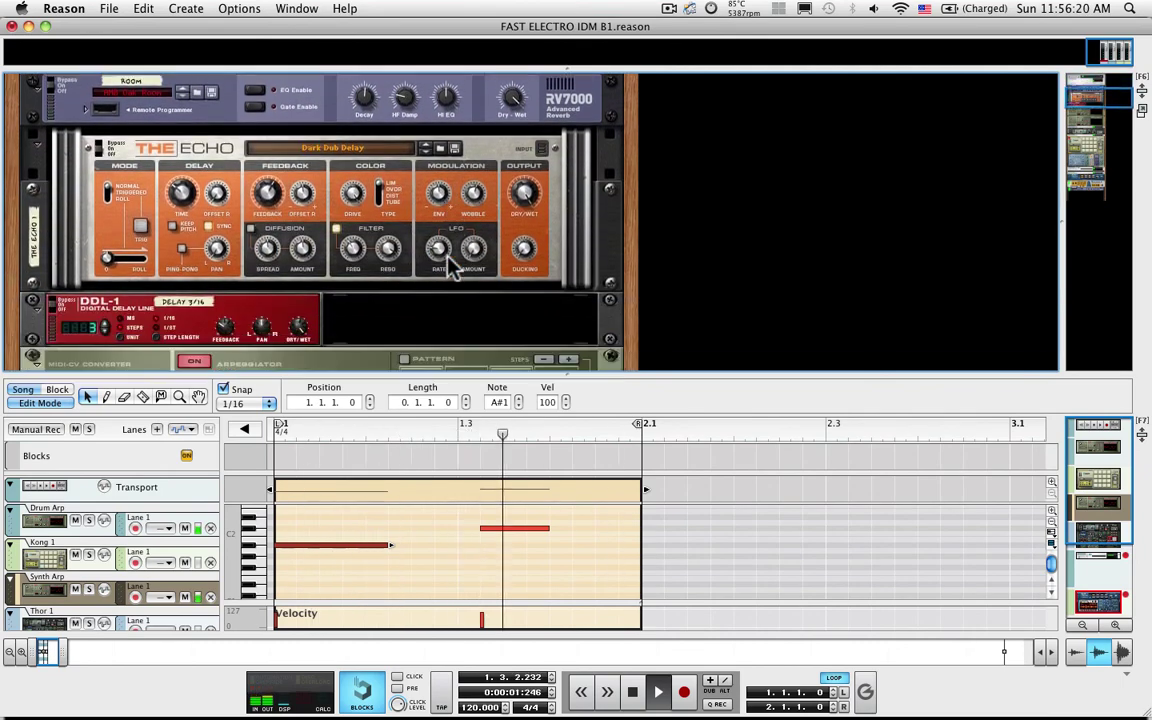
scroll(450, 265, down, 10)
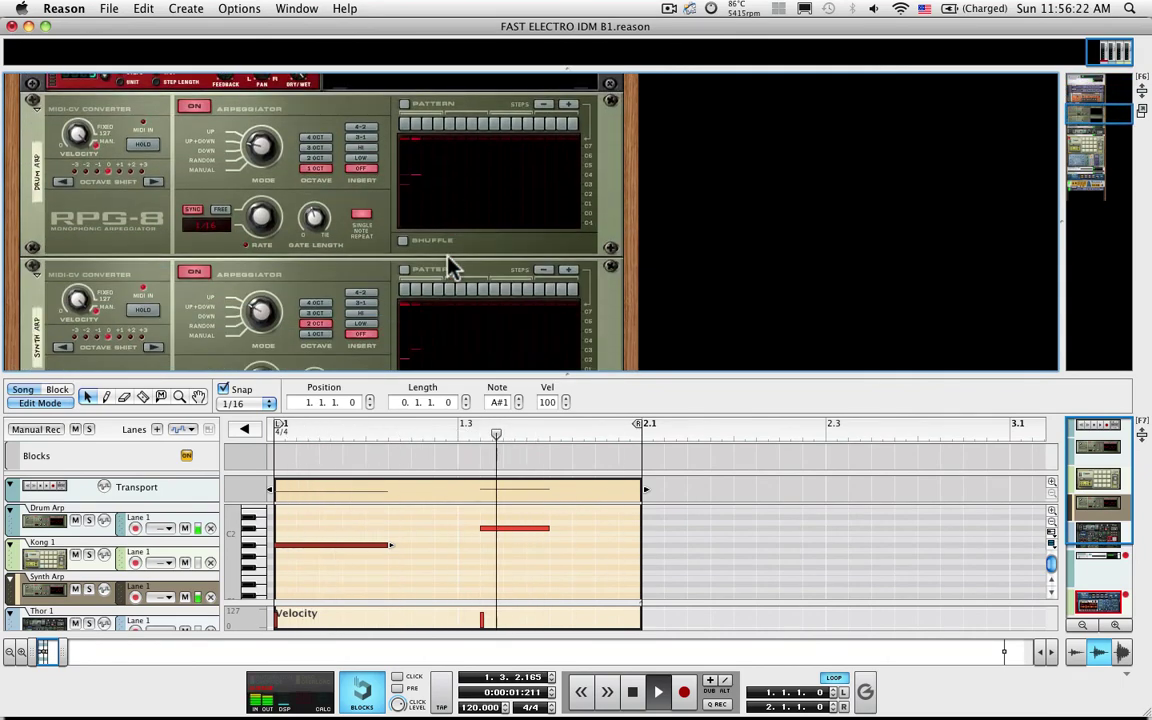
Set the Drum Arp RPG-8 to a 1/8 rate spanning 3 octaves
click(140, 243)
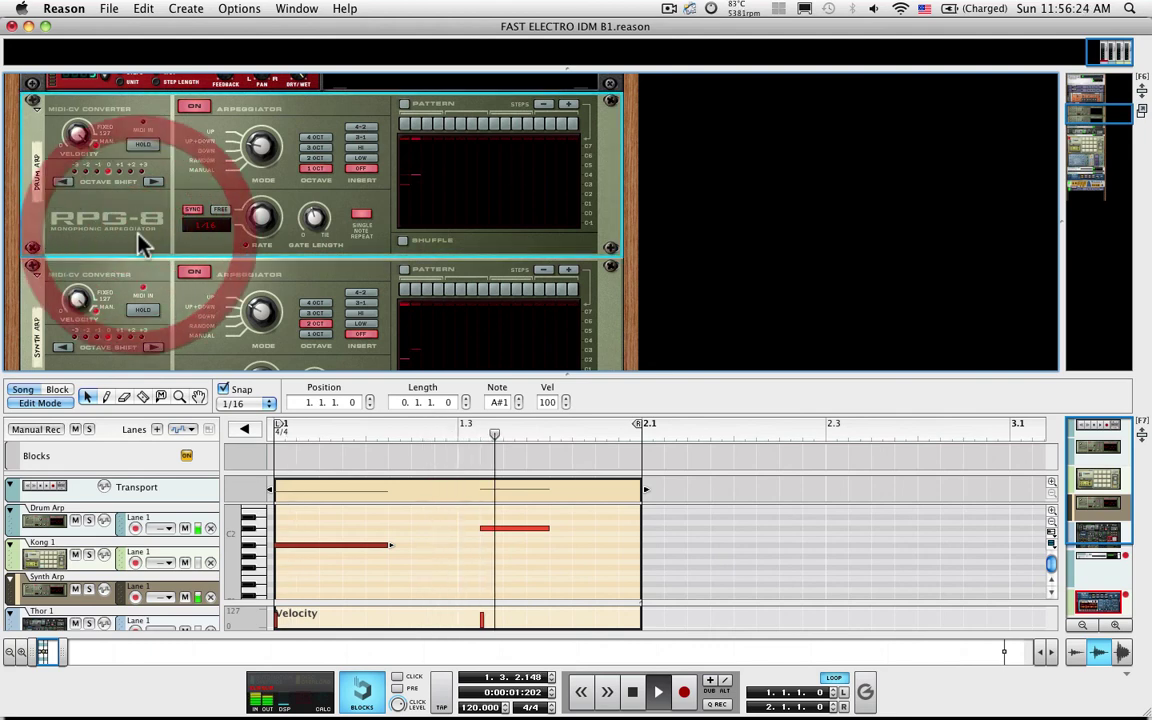
click(261, 220)
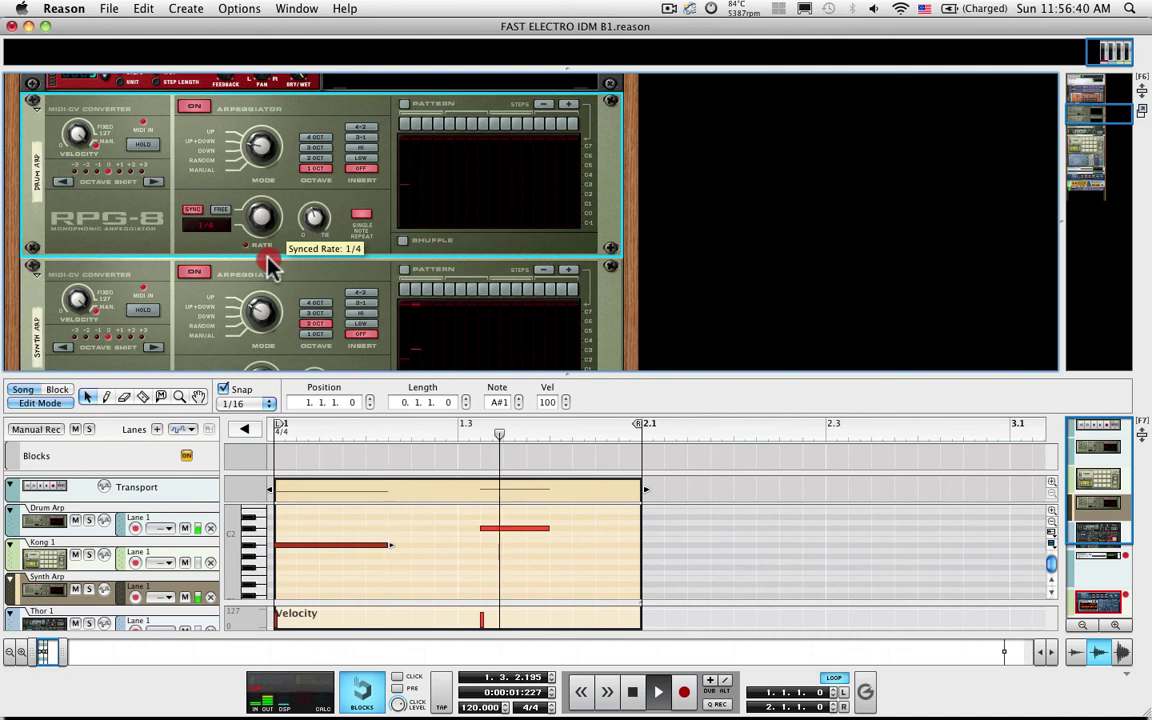
click(315, 148)
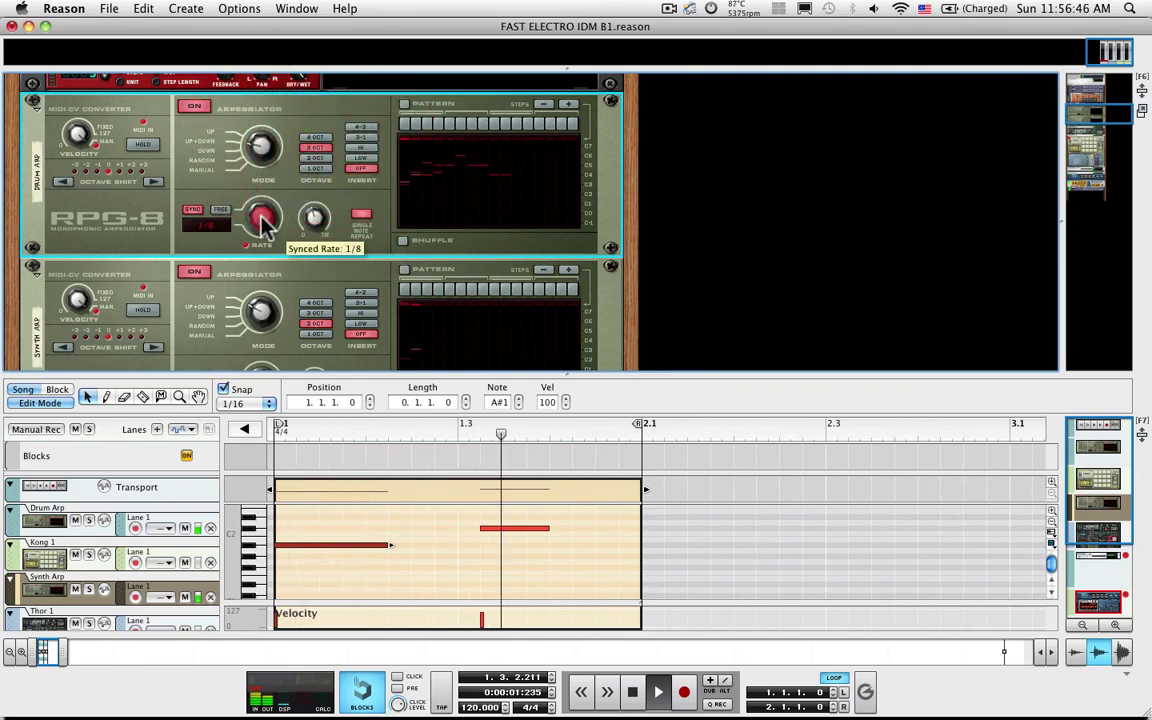